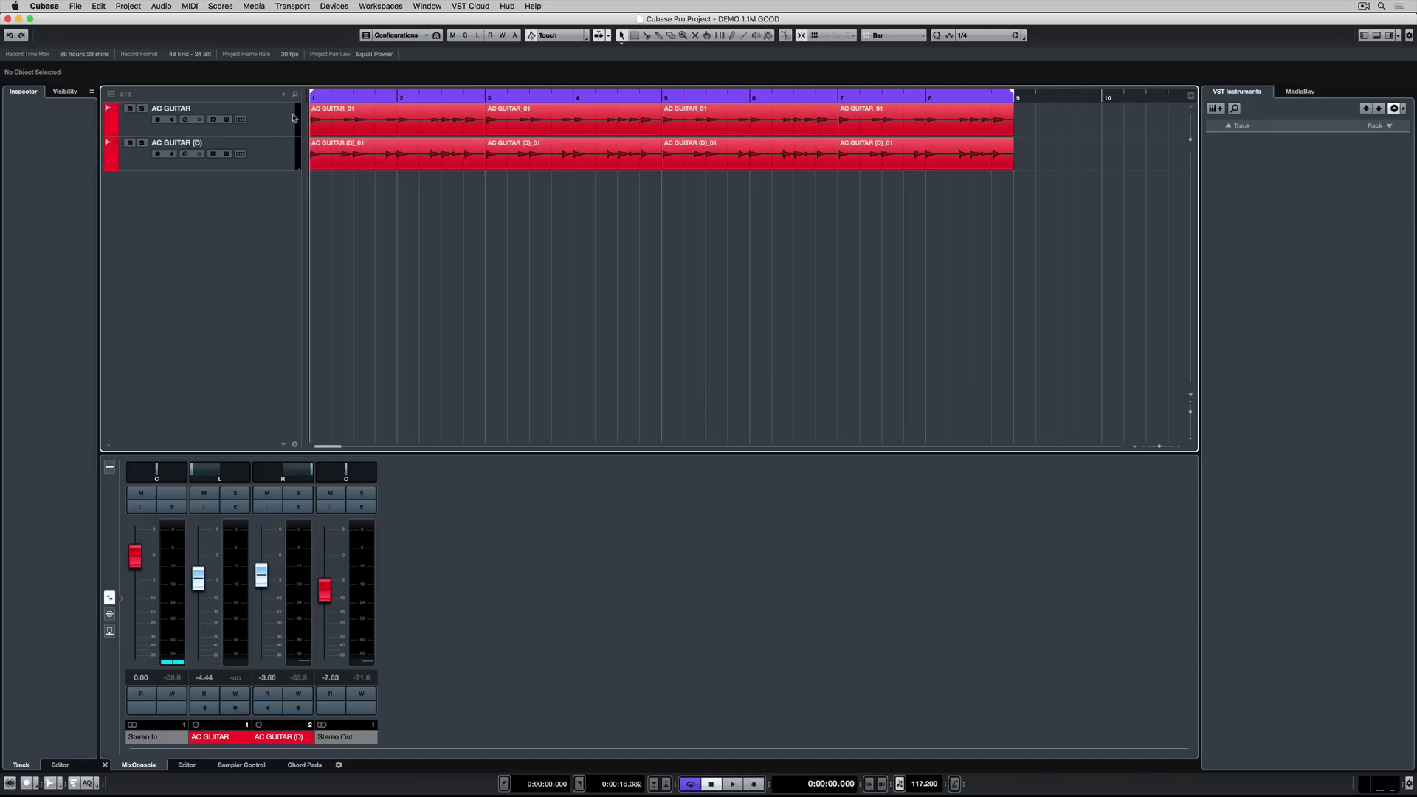
Step: Start a new instrument track and open its full preset browser
left_click(283, 94)
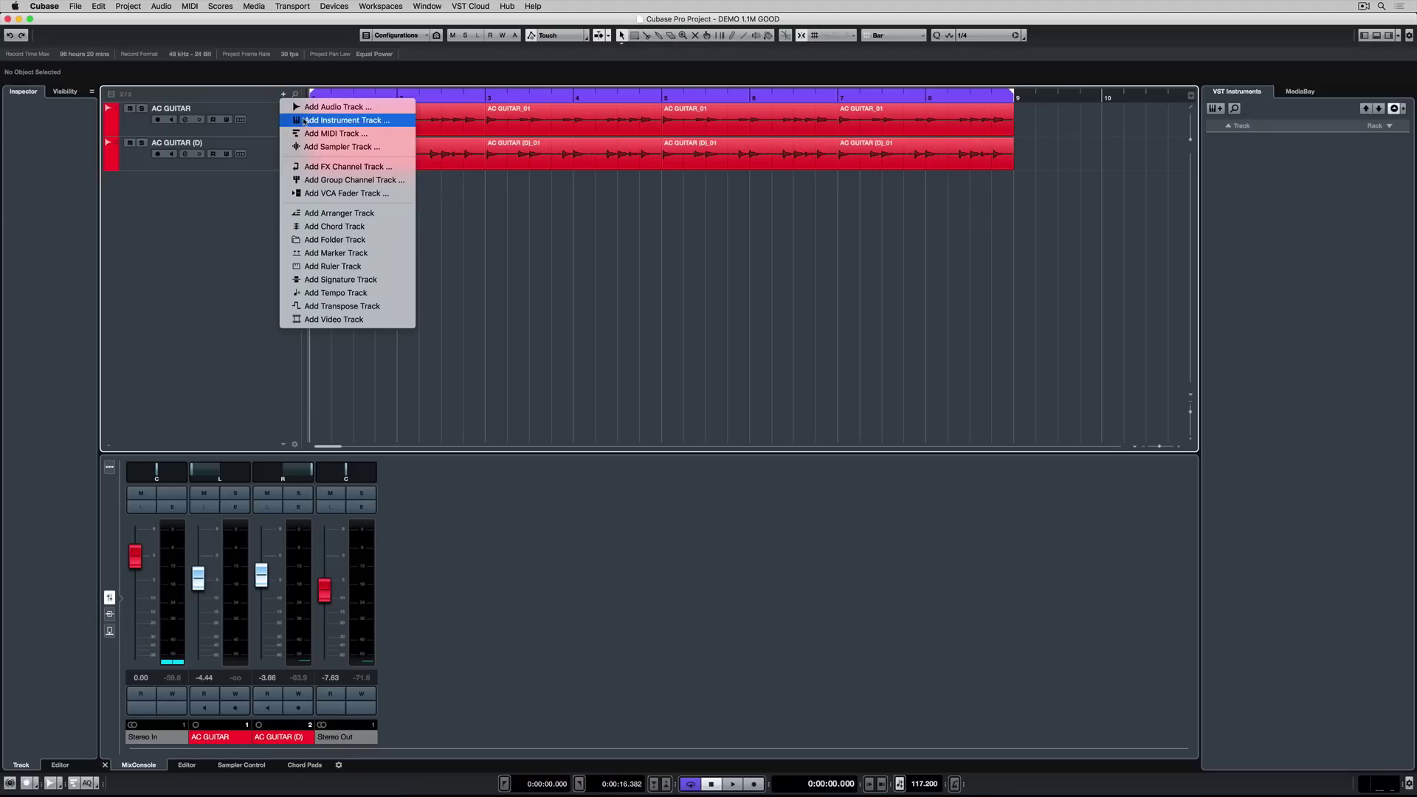
left_click(220, 209)
right_click(217, 208)
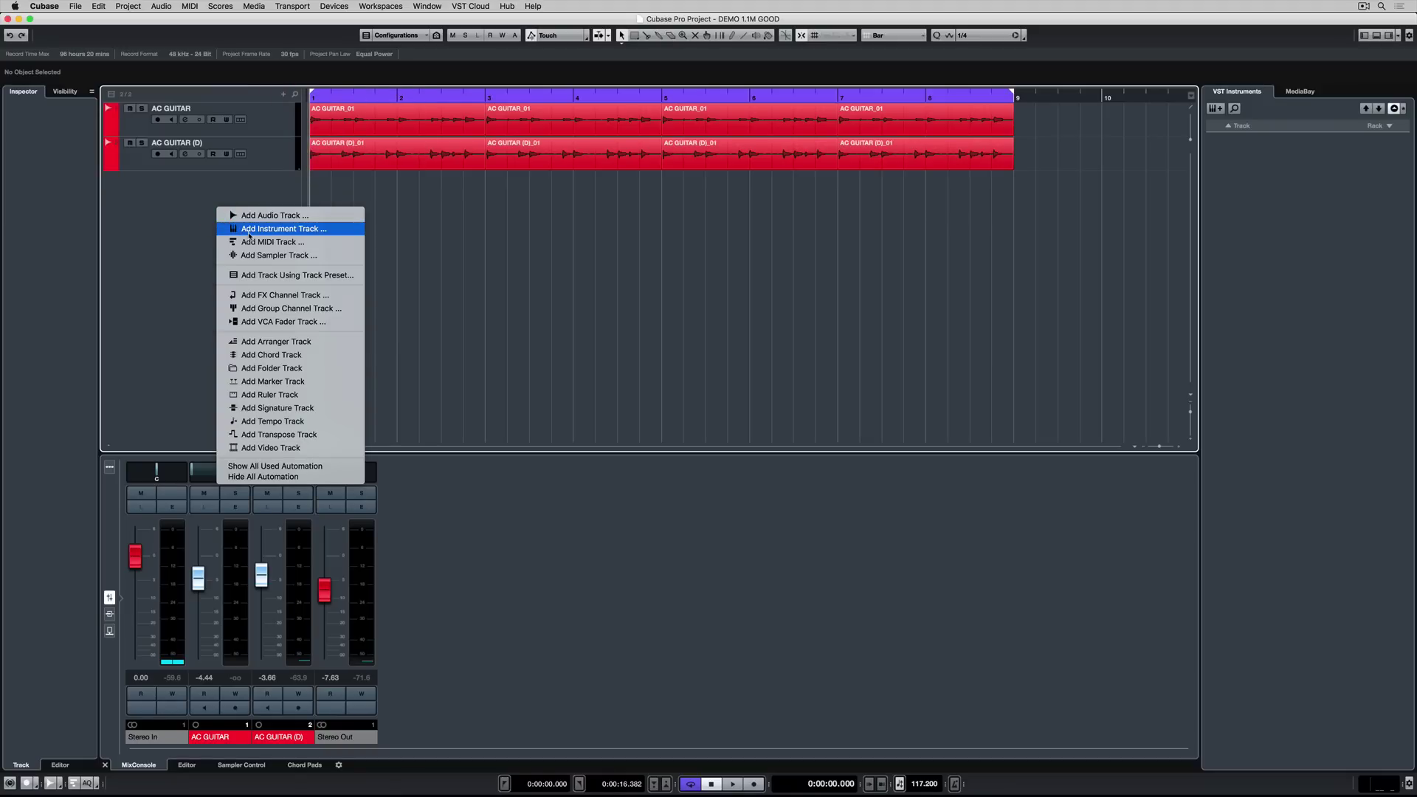
left_click(490, 248)
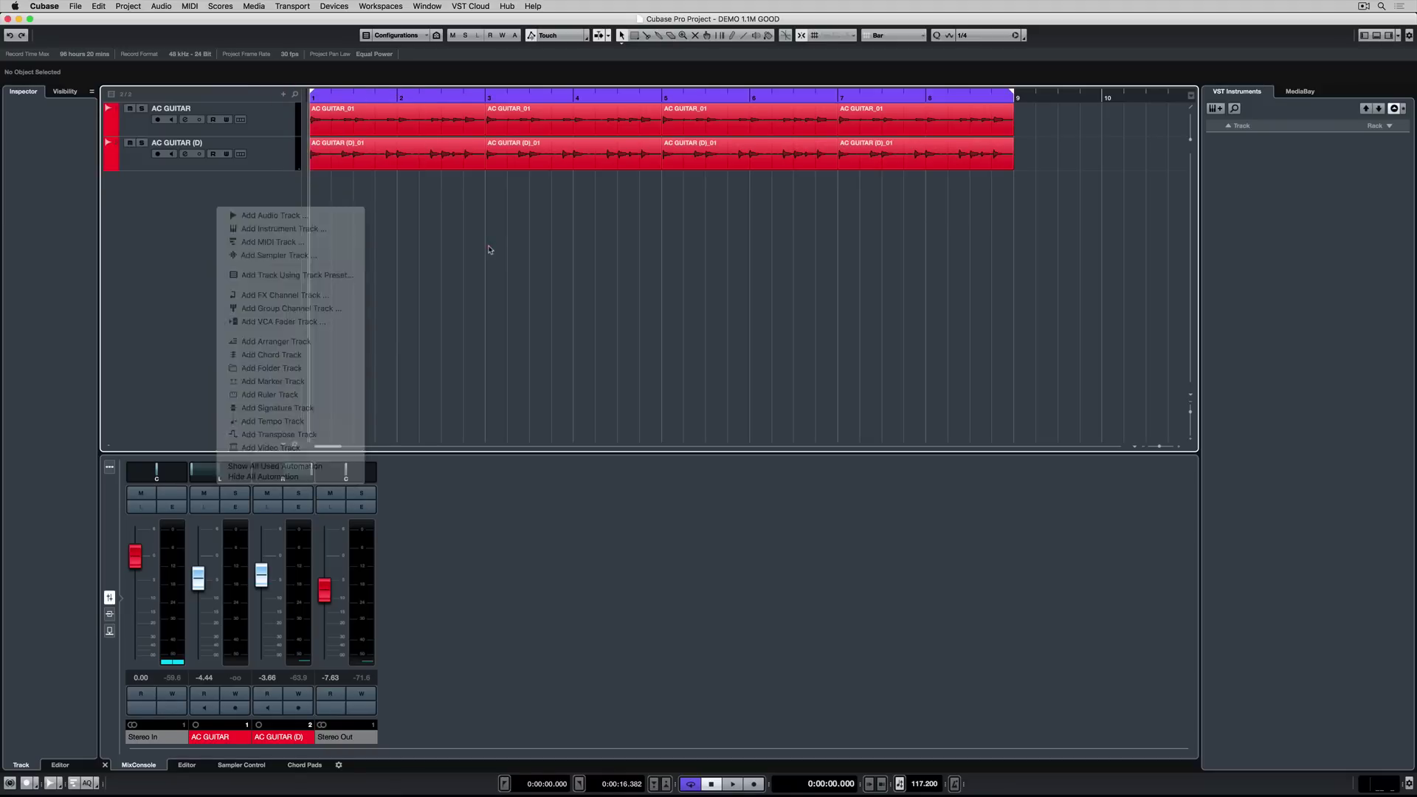
left_click(1217, 108)
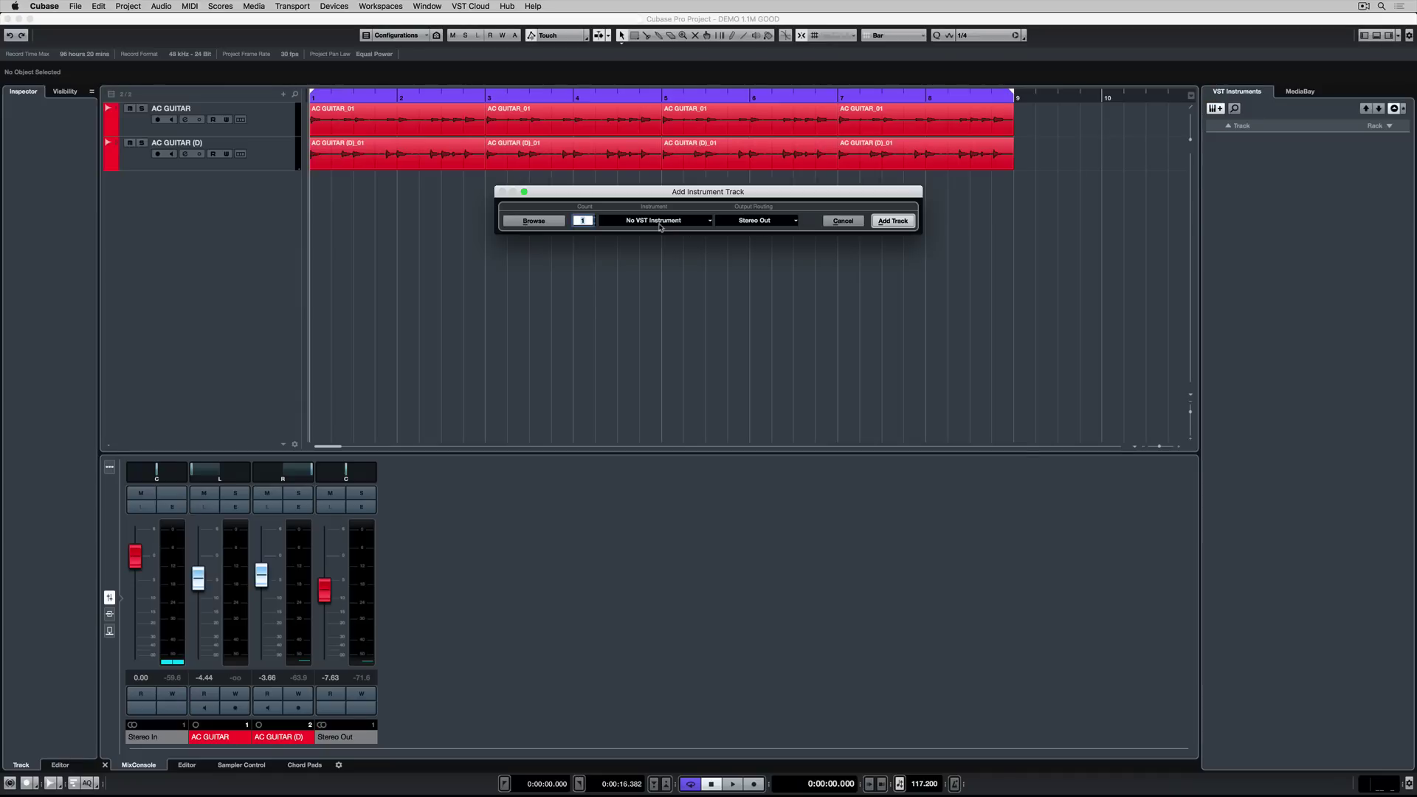
left_click(661, 221)
left_click(616, 280)
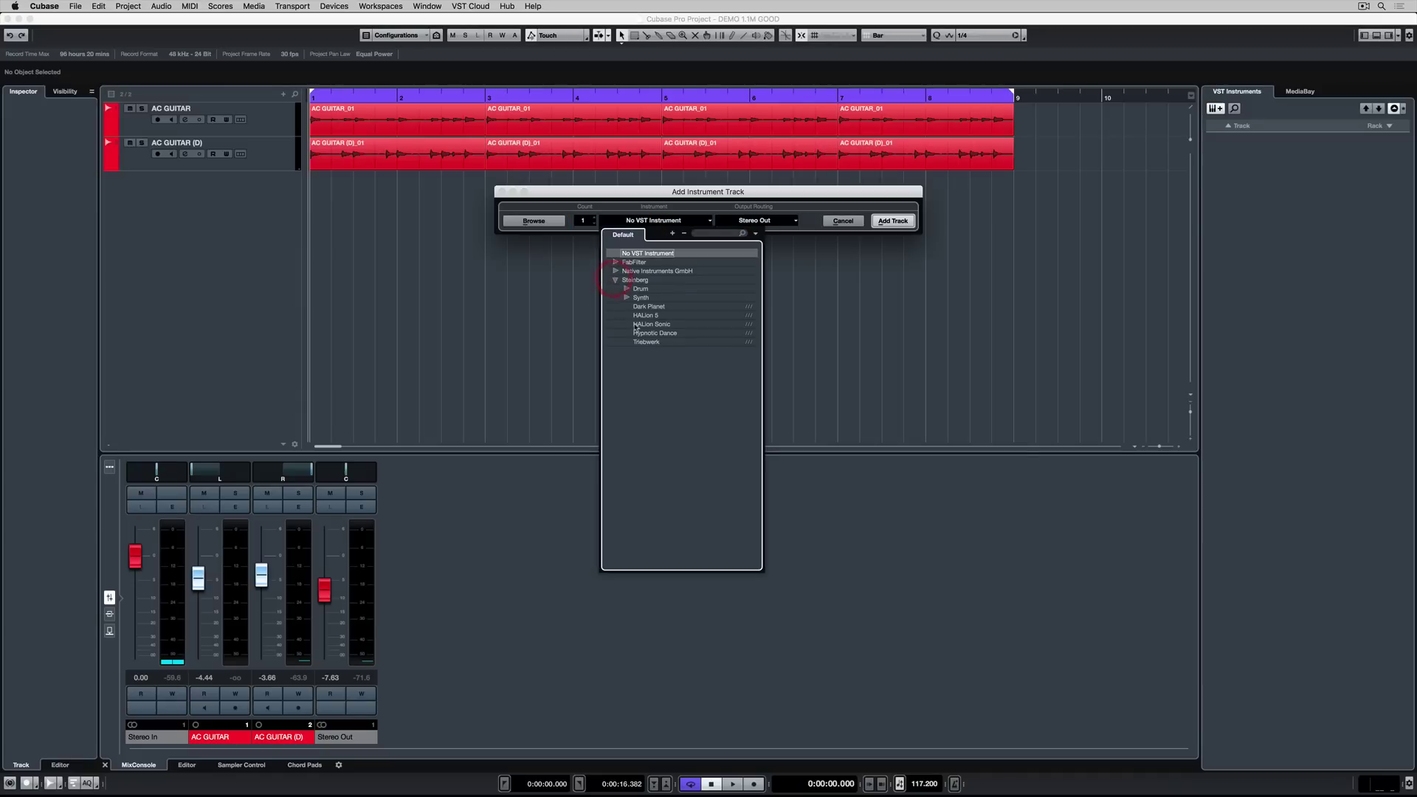
left_click(553, 225)
left_click(537, 223)
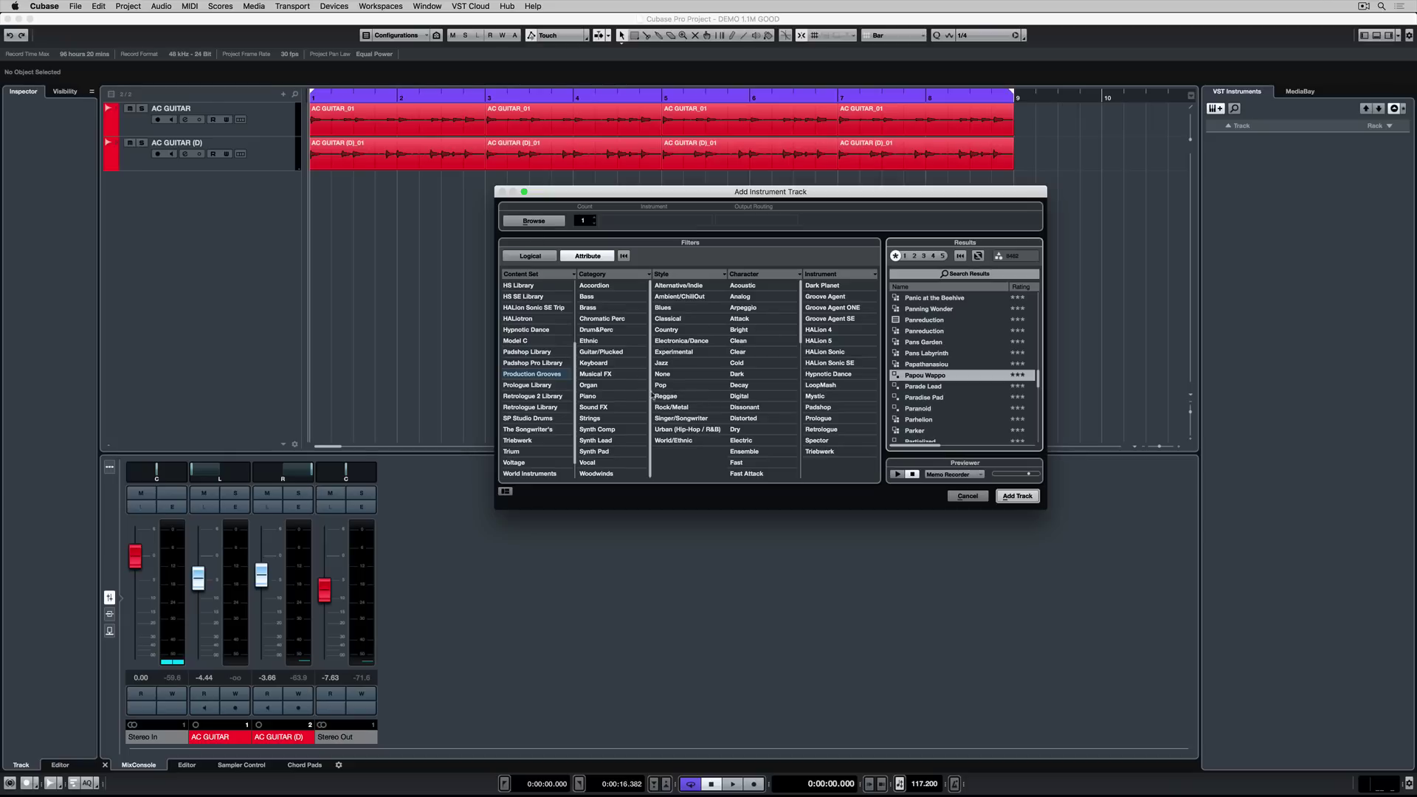
Step: Filter presets to Piano, try the style filters, and choose Old Vinyl Piano
left_click(595, 399)
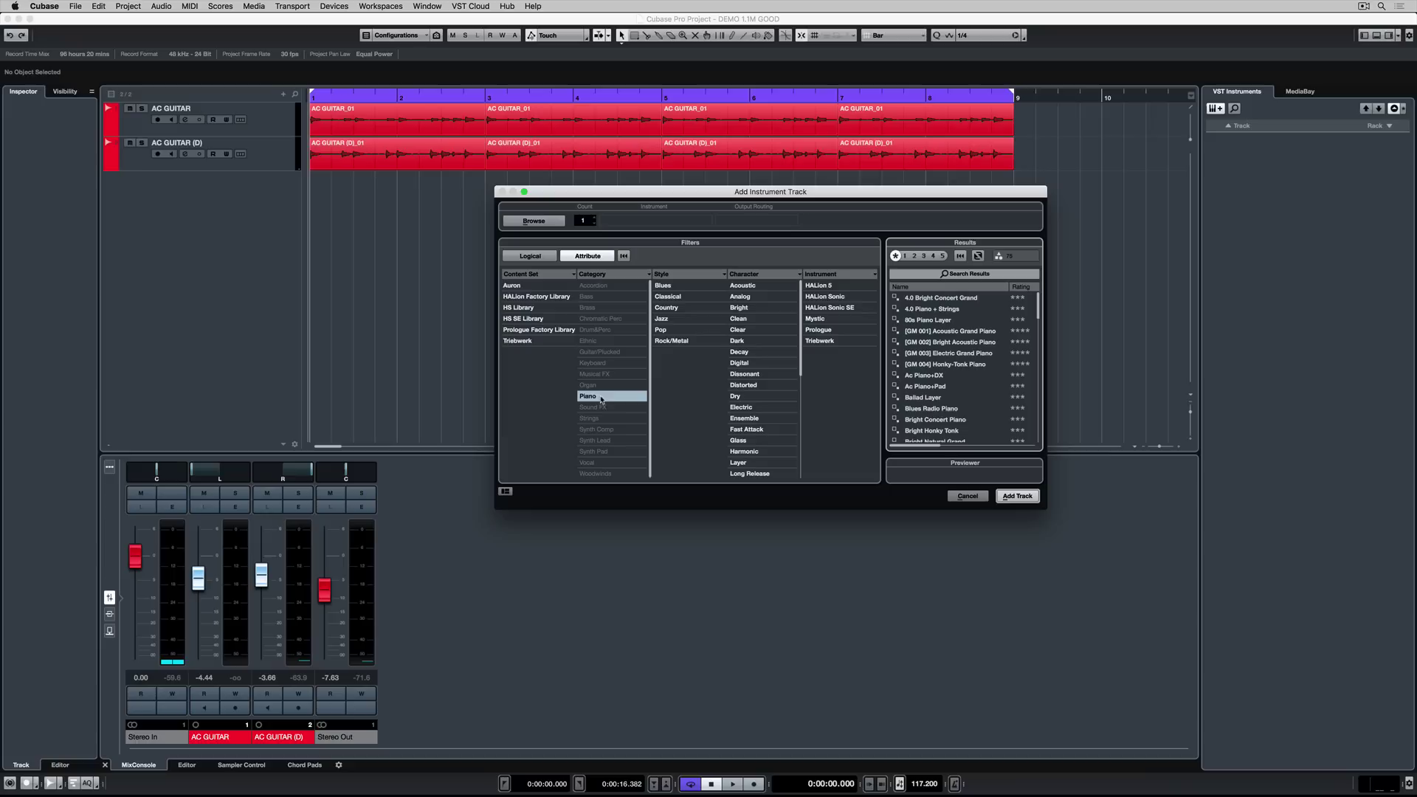
left_click(678, 286)
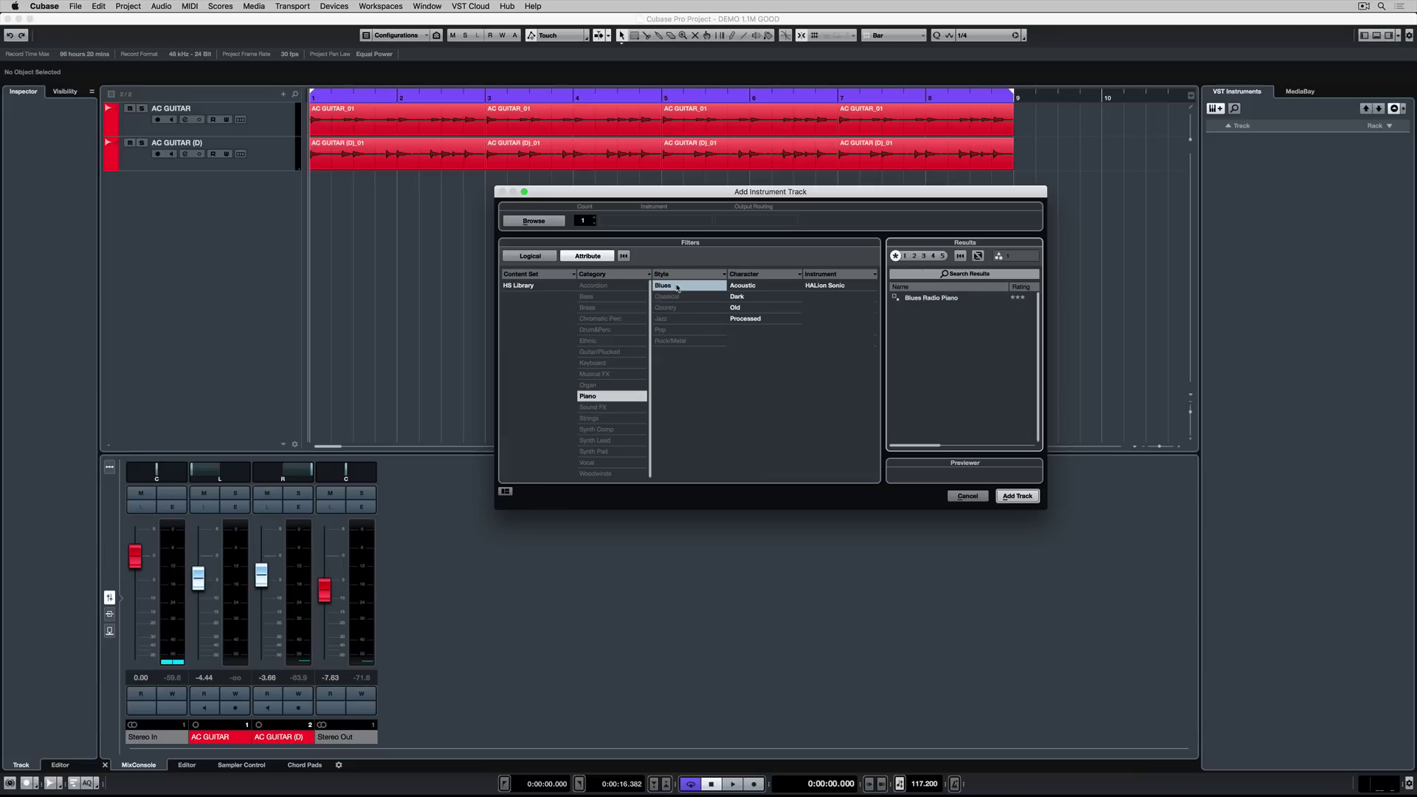
left_click(669, 296)
left_click(667, 307)
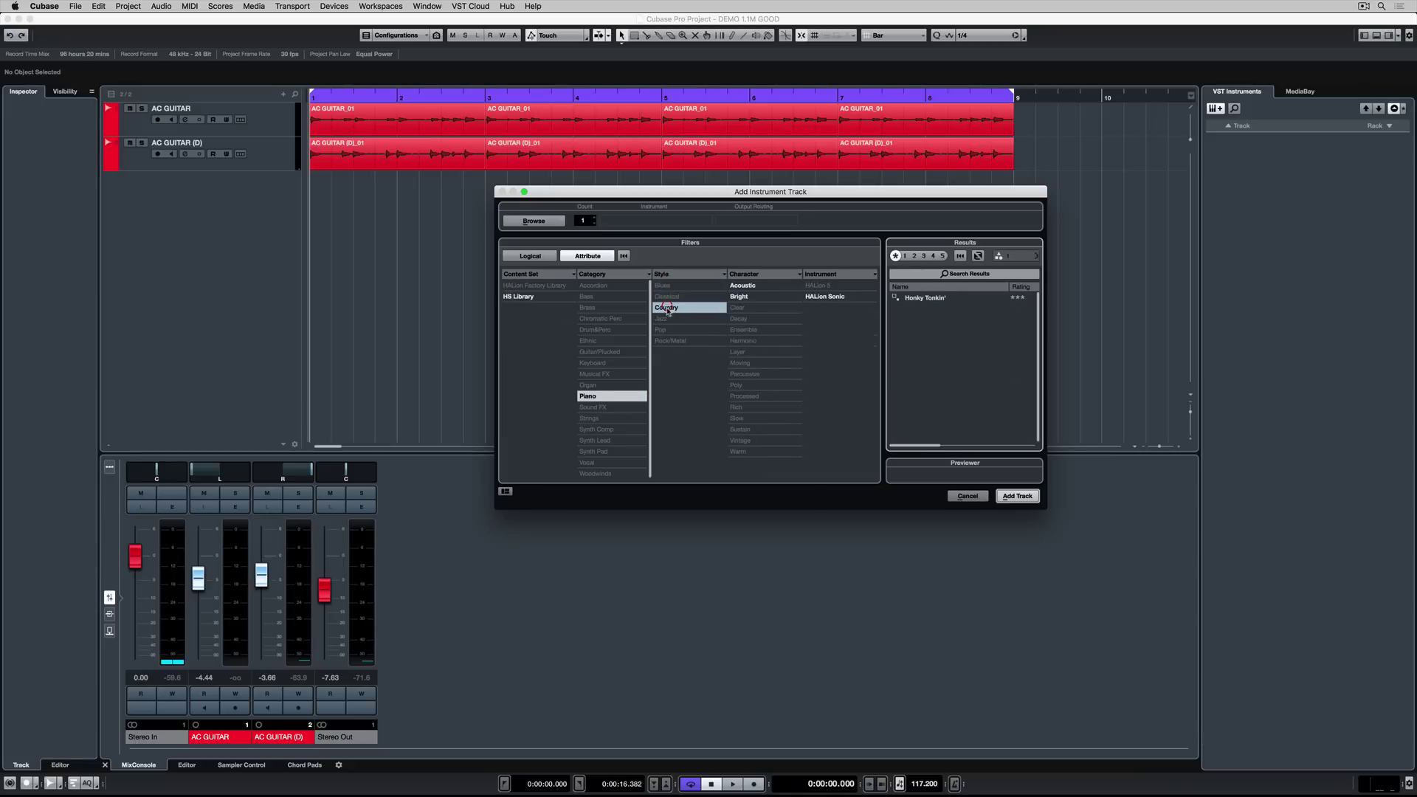
left_click(667, 318)
left_click(669, 340)
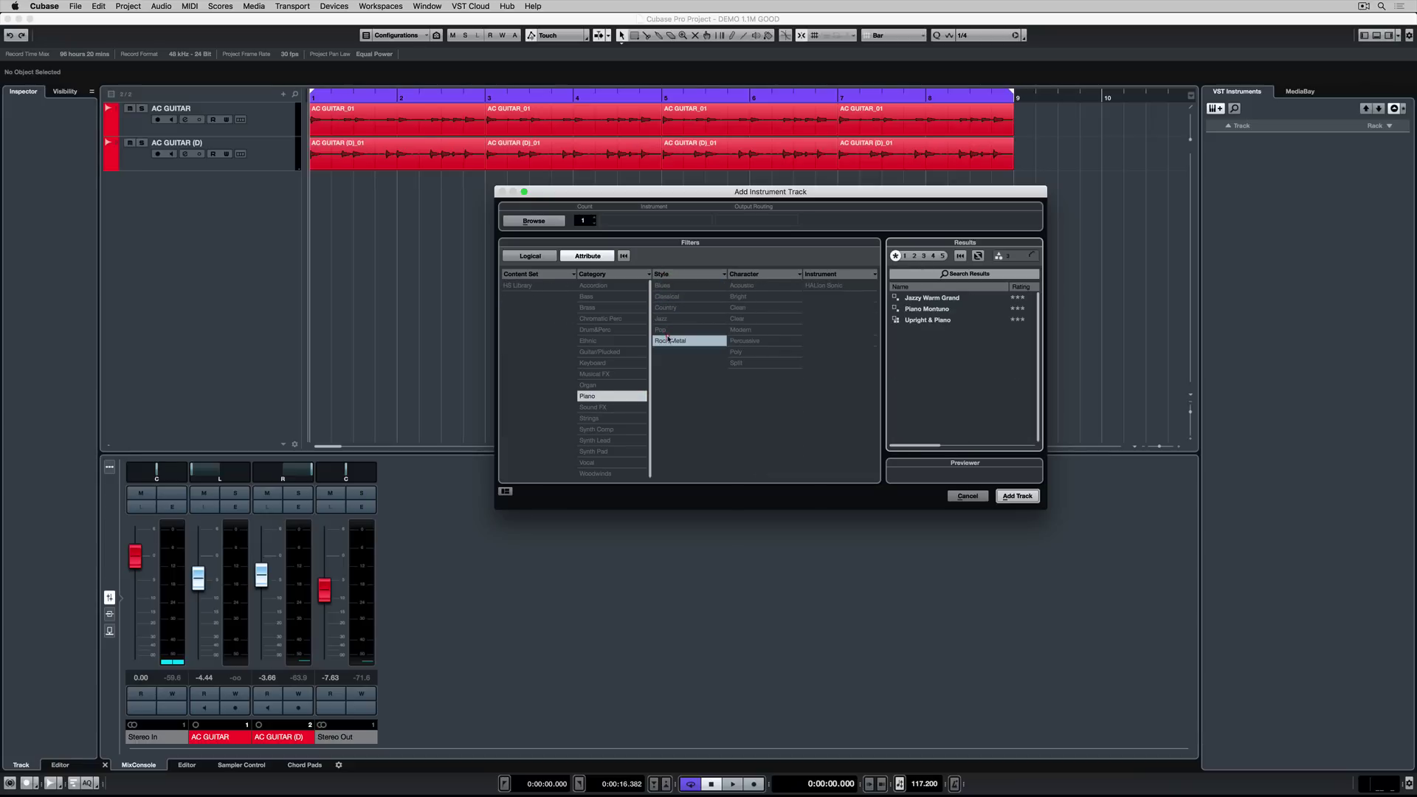
left_click(670, 340)
scroll(938, 399, "down", 5)
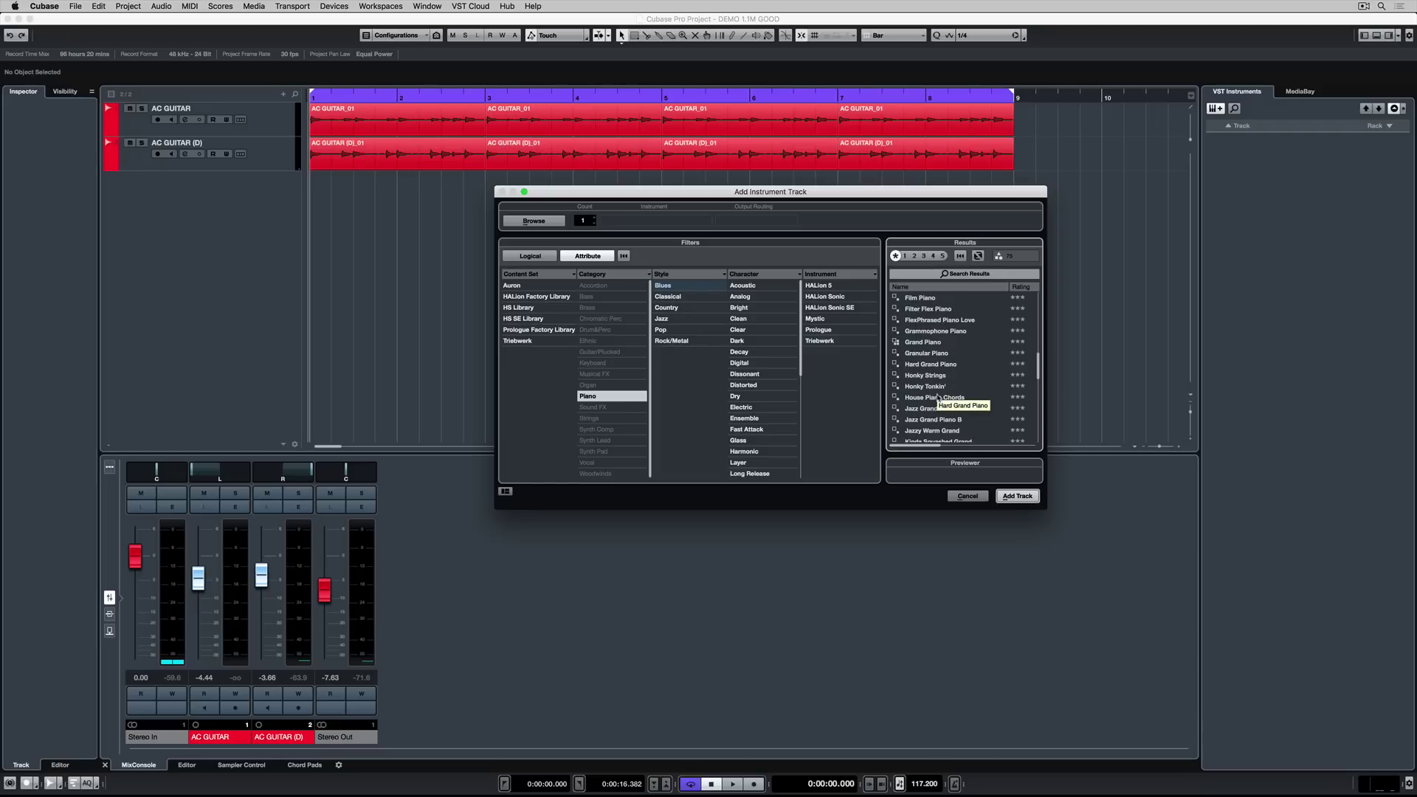
scroll(938, 398, "down", 1)
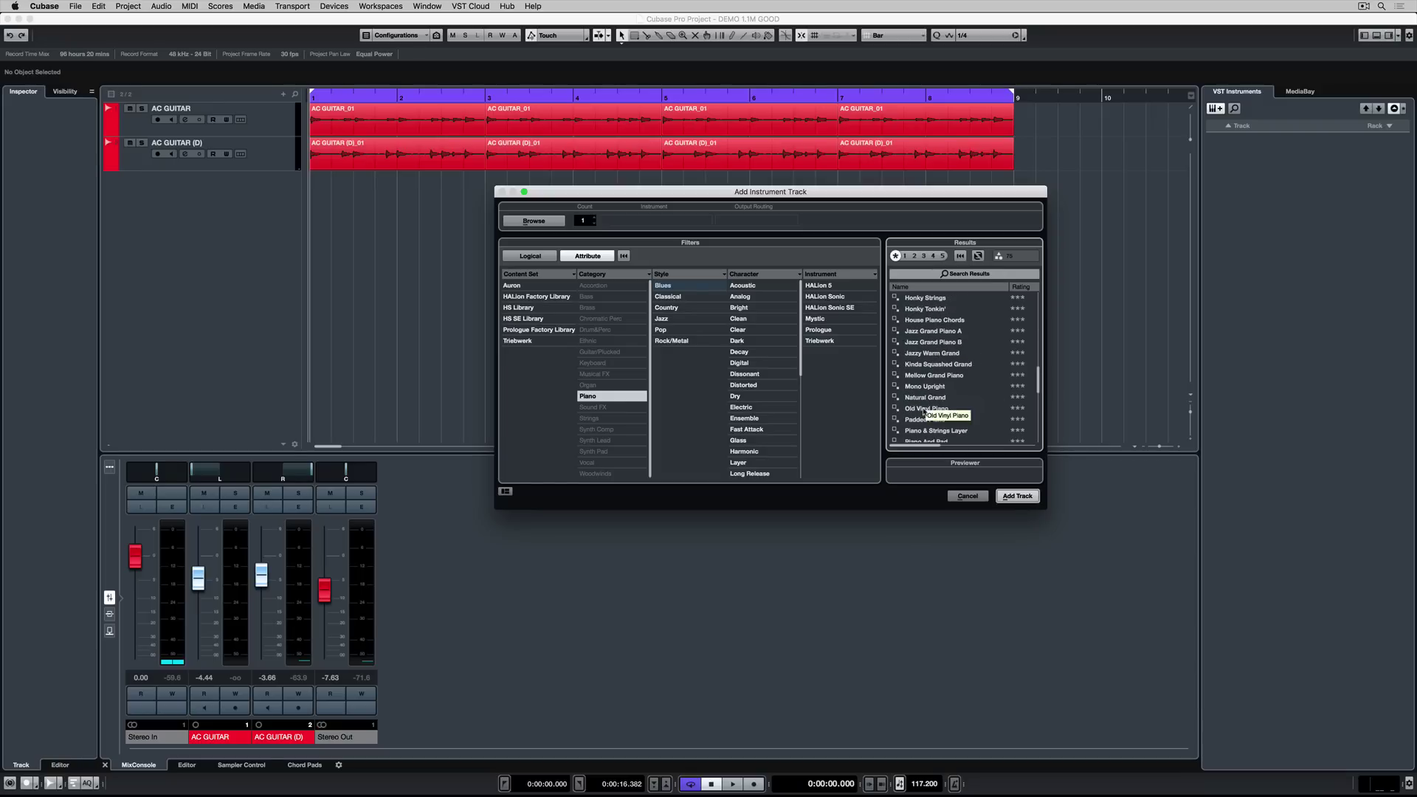
left_click(922, 408)
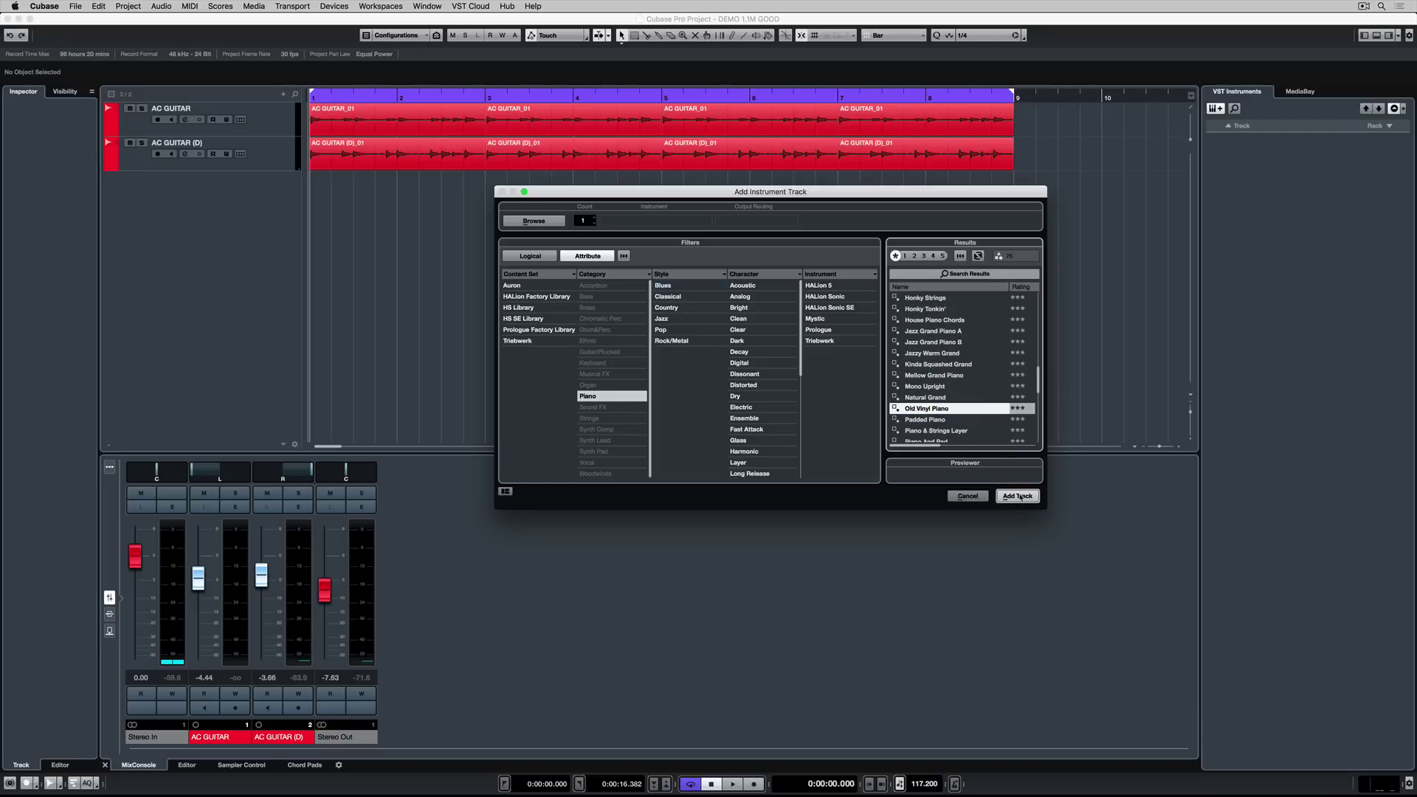
Step: Create the Old Vinyl Piano instrument track on HALion Sonic SE
left_click(1018, 496)
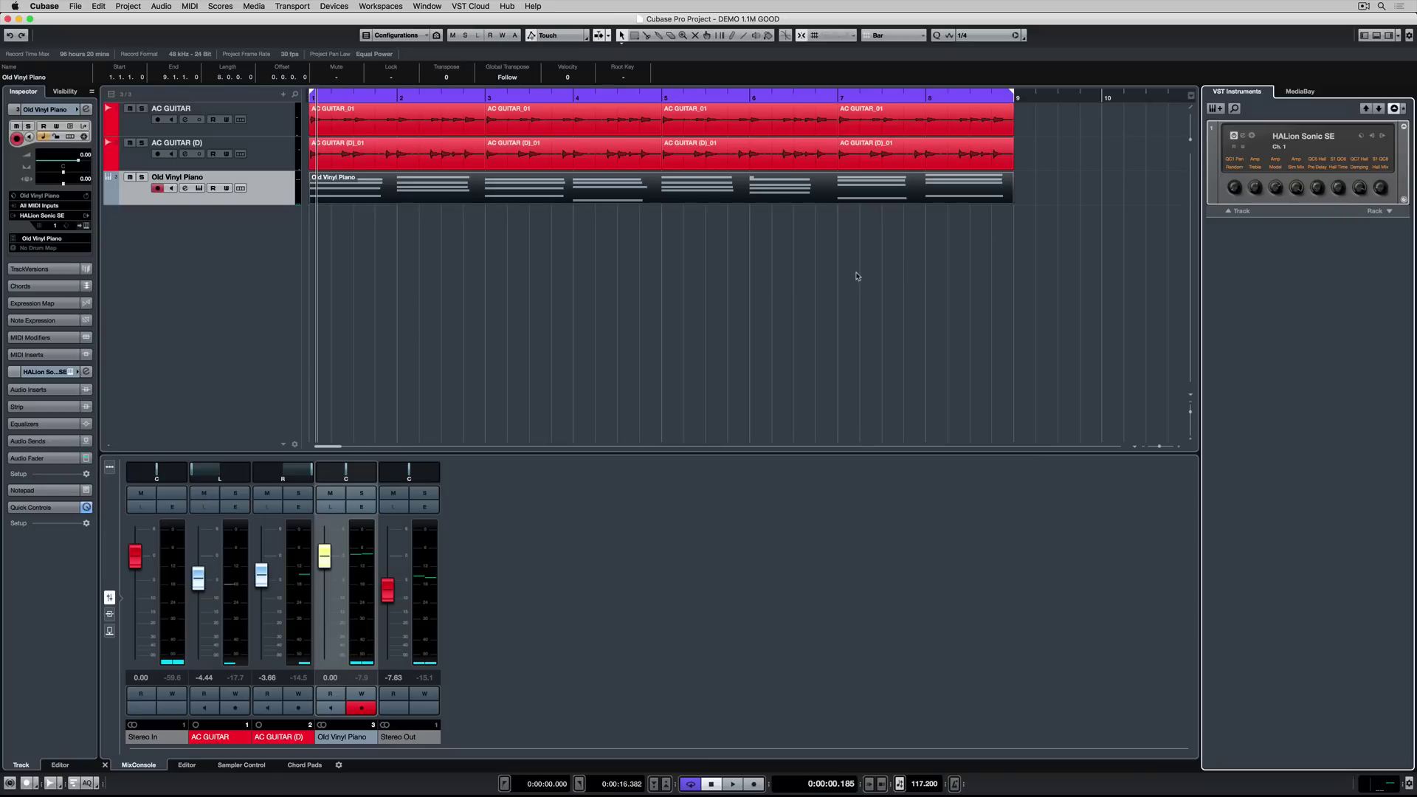
Step: Add a Chord Track and create chord symbols from the selected Old Vinyl Piano part
left_click(283, 95)
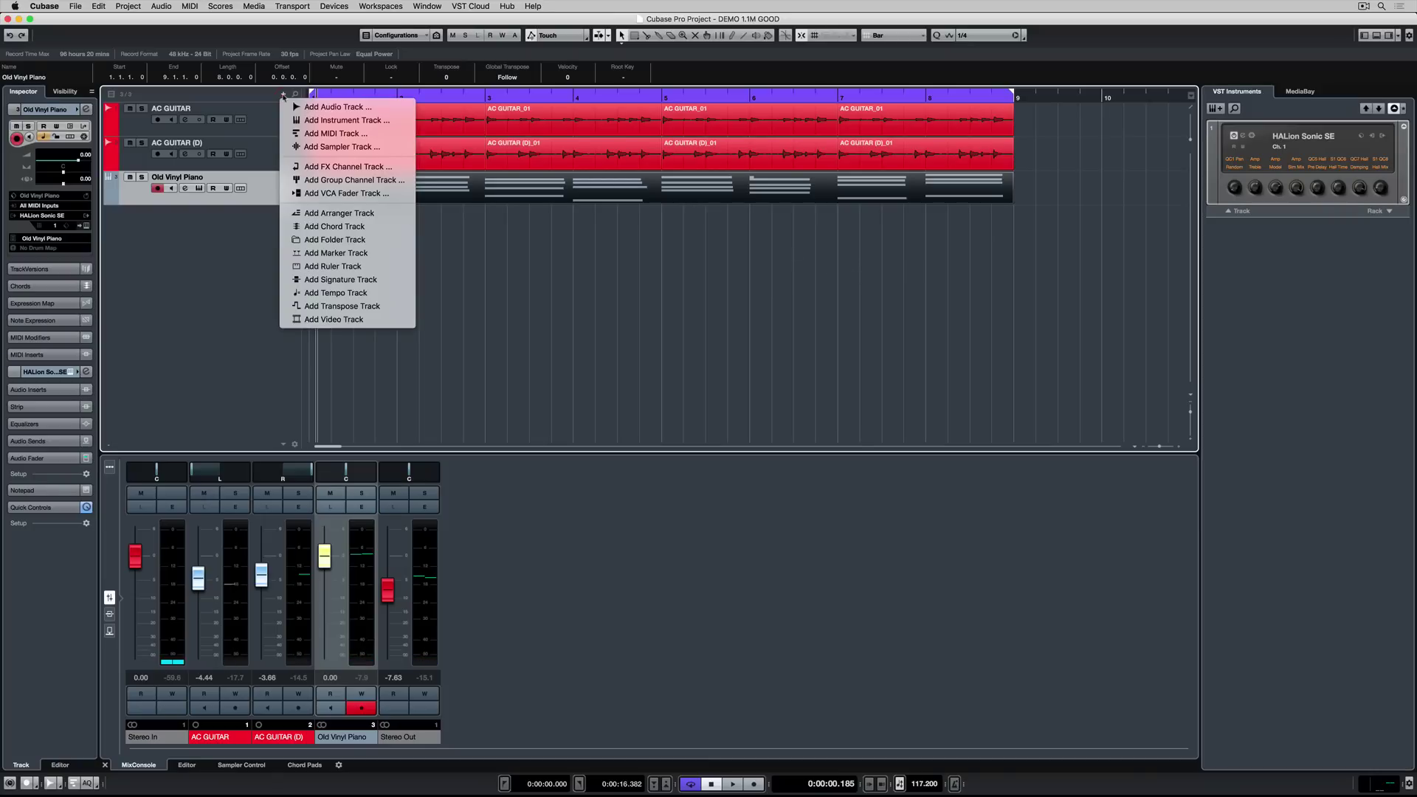
left_click(341, 227)
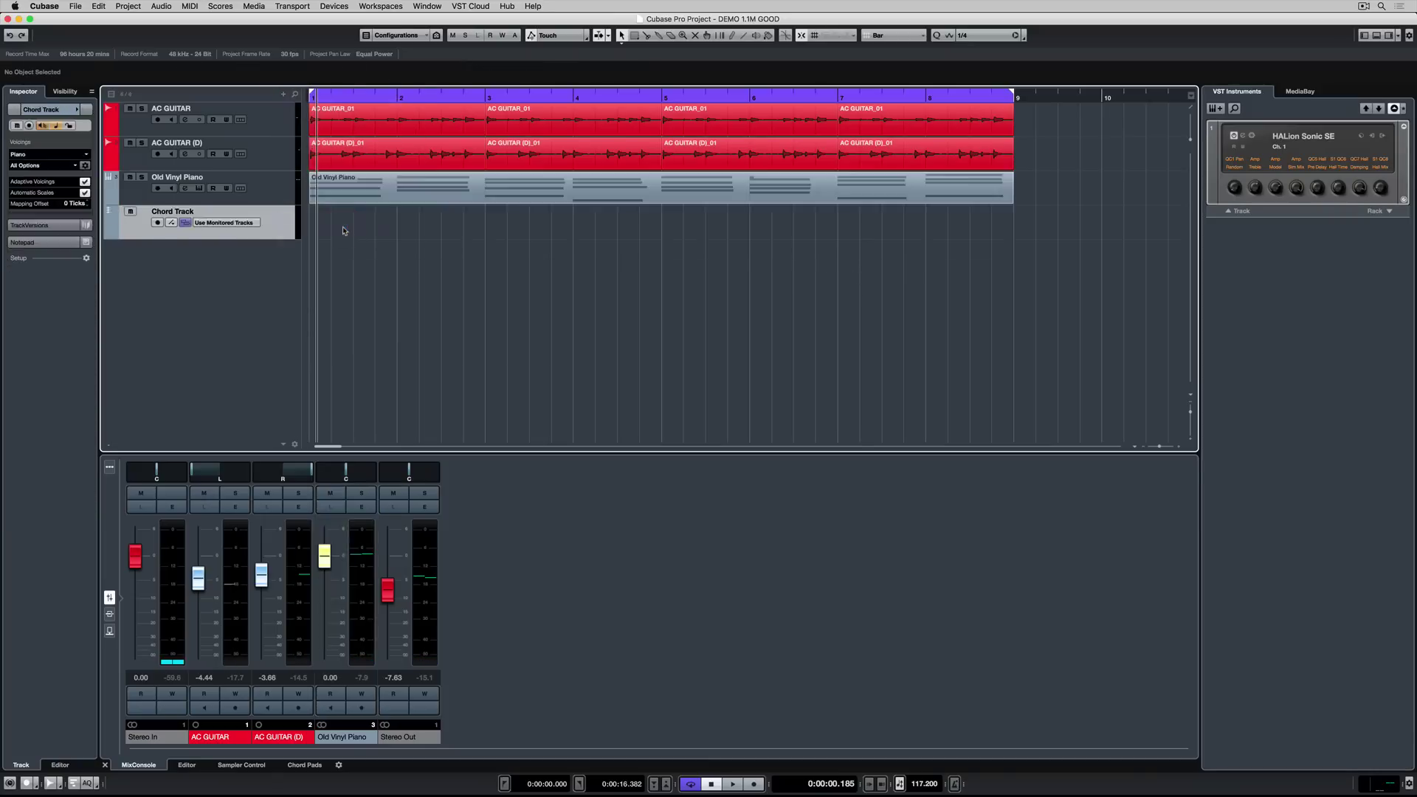
left_click(361, 196)
left_click(130, 6)
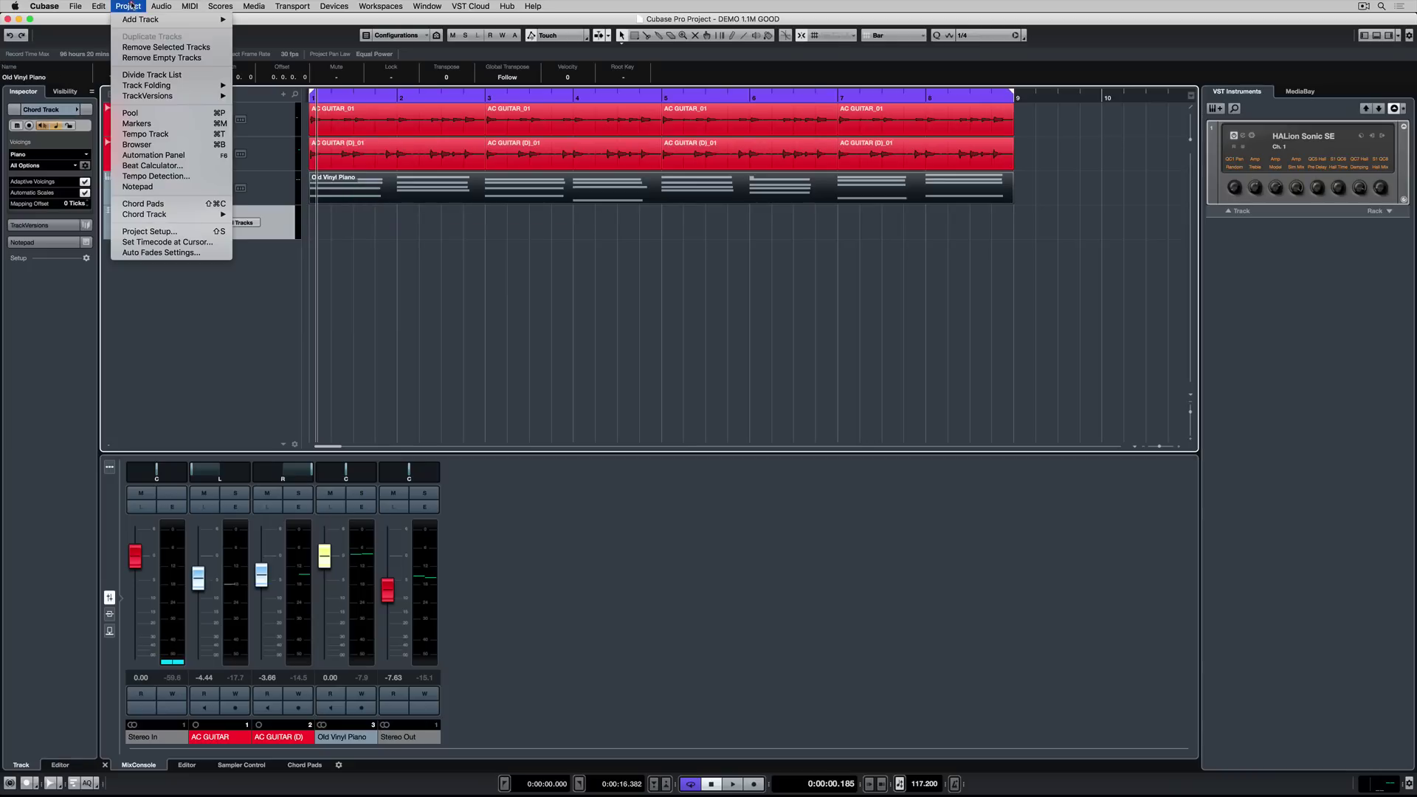
mouse_move(178, 214)
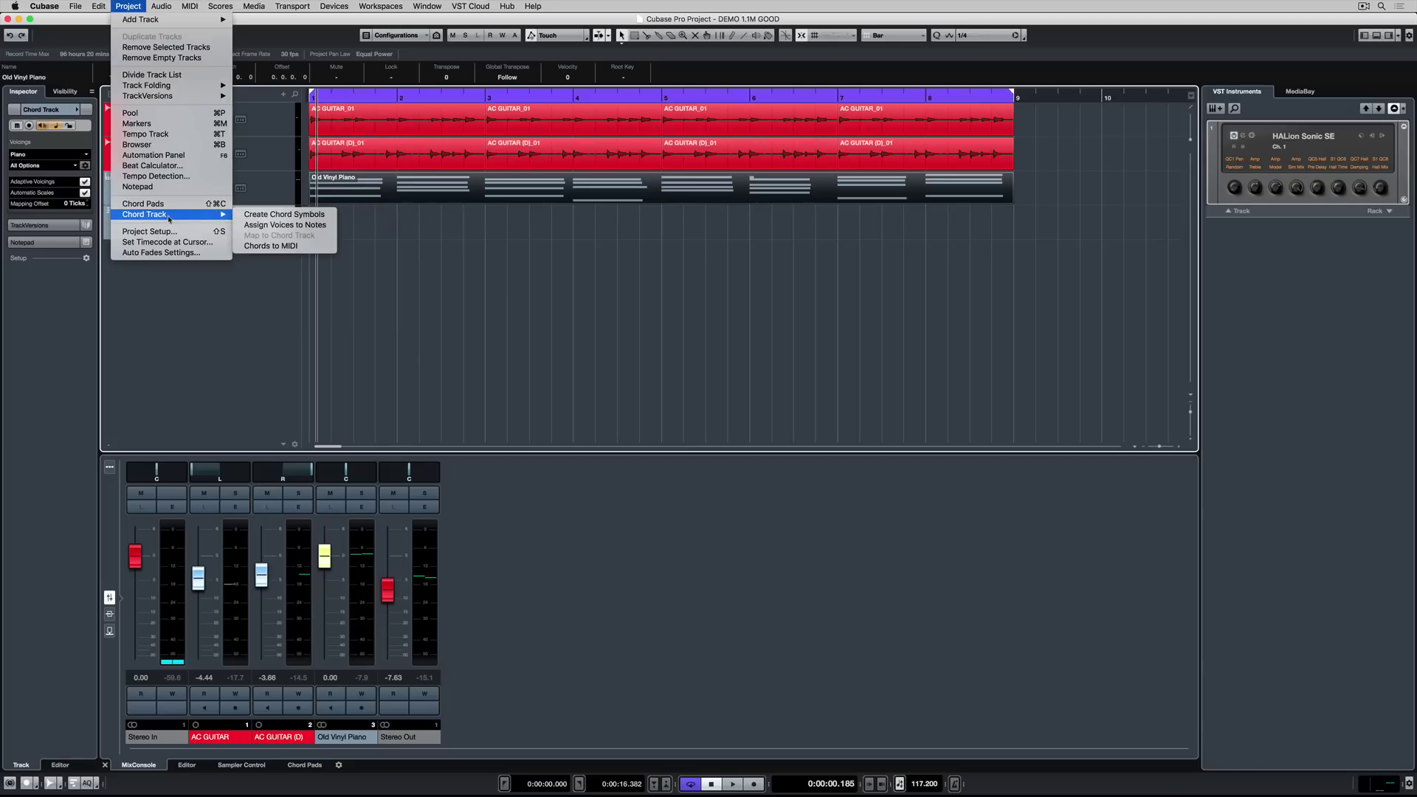
left_click(284, 214)
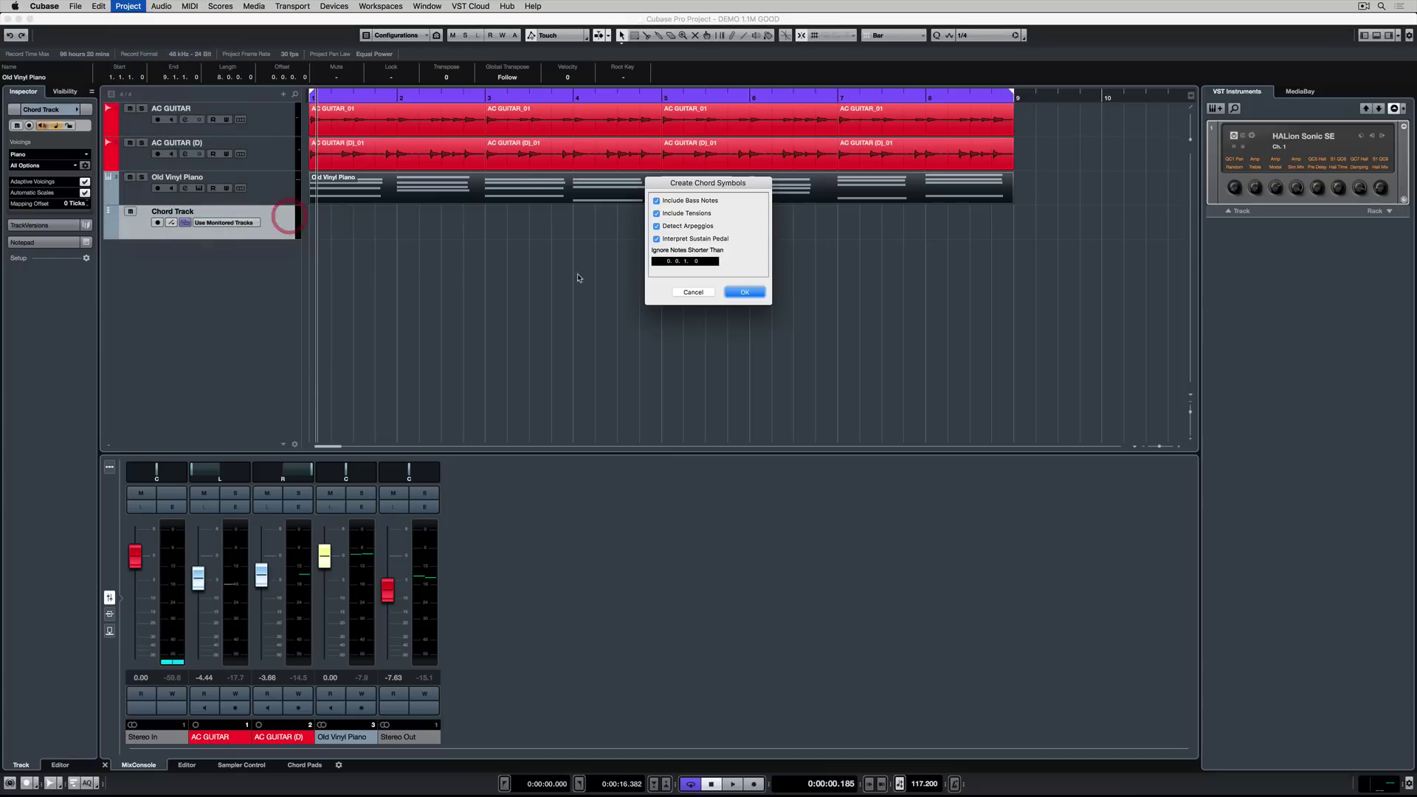
left_click(746, 292)
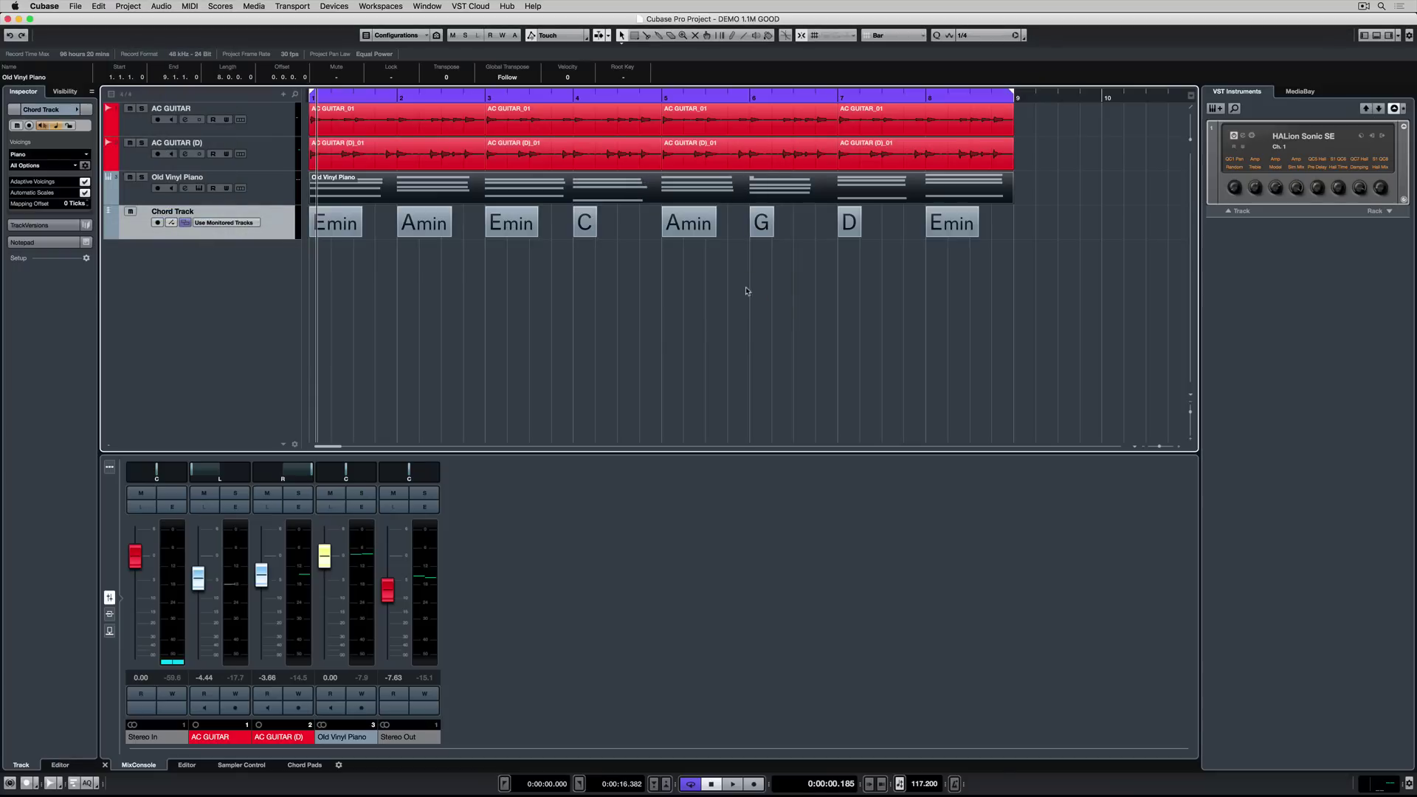
left_click(322, 230)
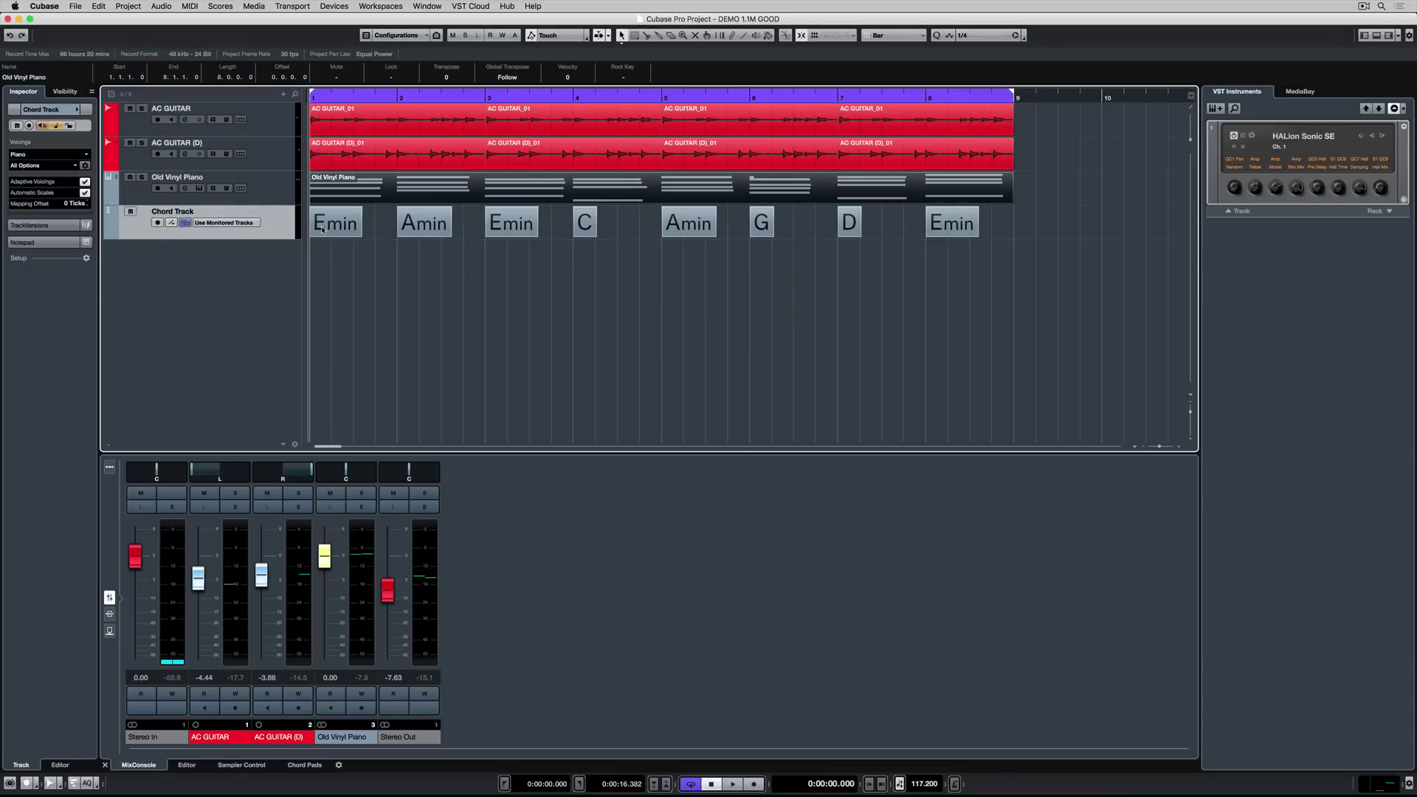
Step: Make the Chord Track play through Old Vinyl Piano and audition it
left_click(234, 224)
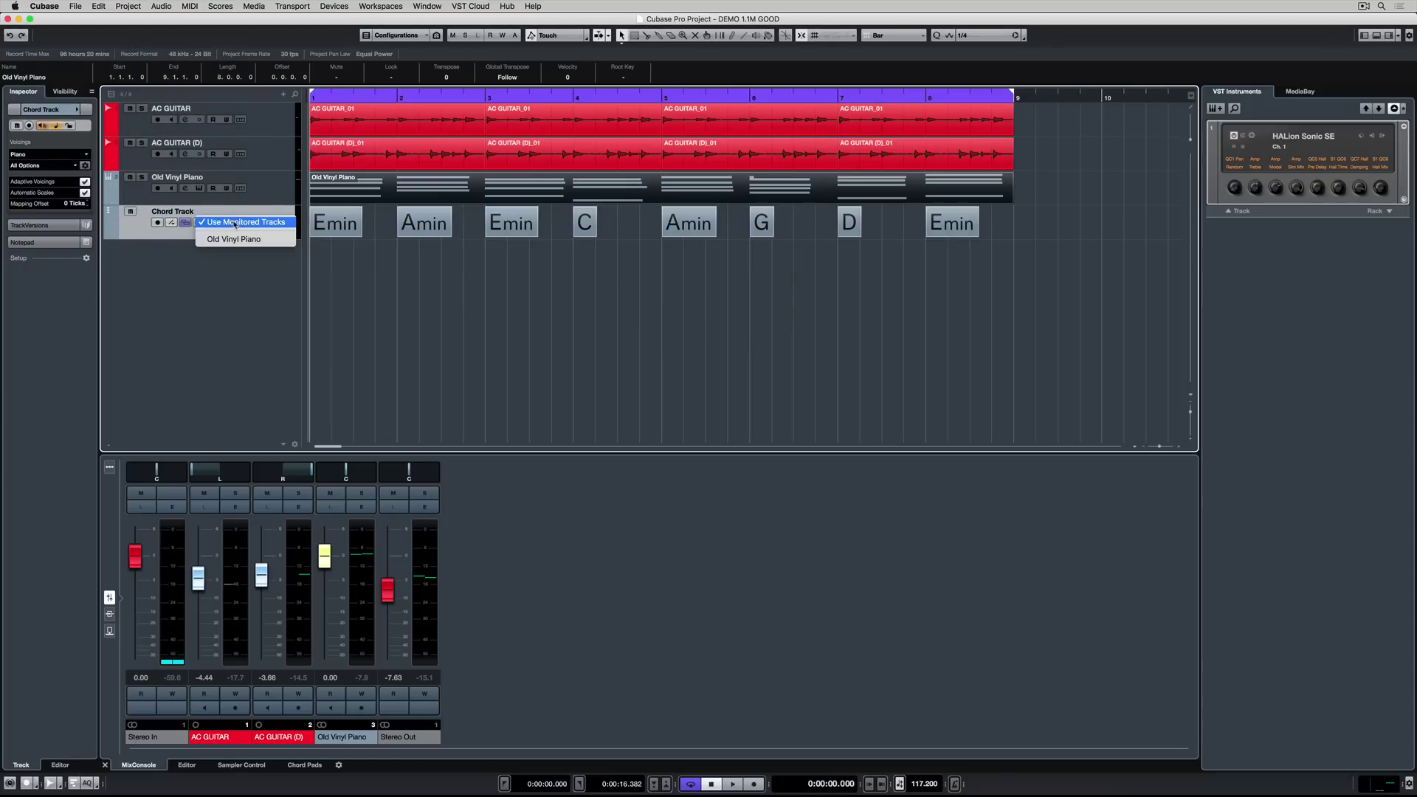
left_click(228, 236)
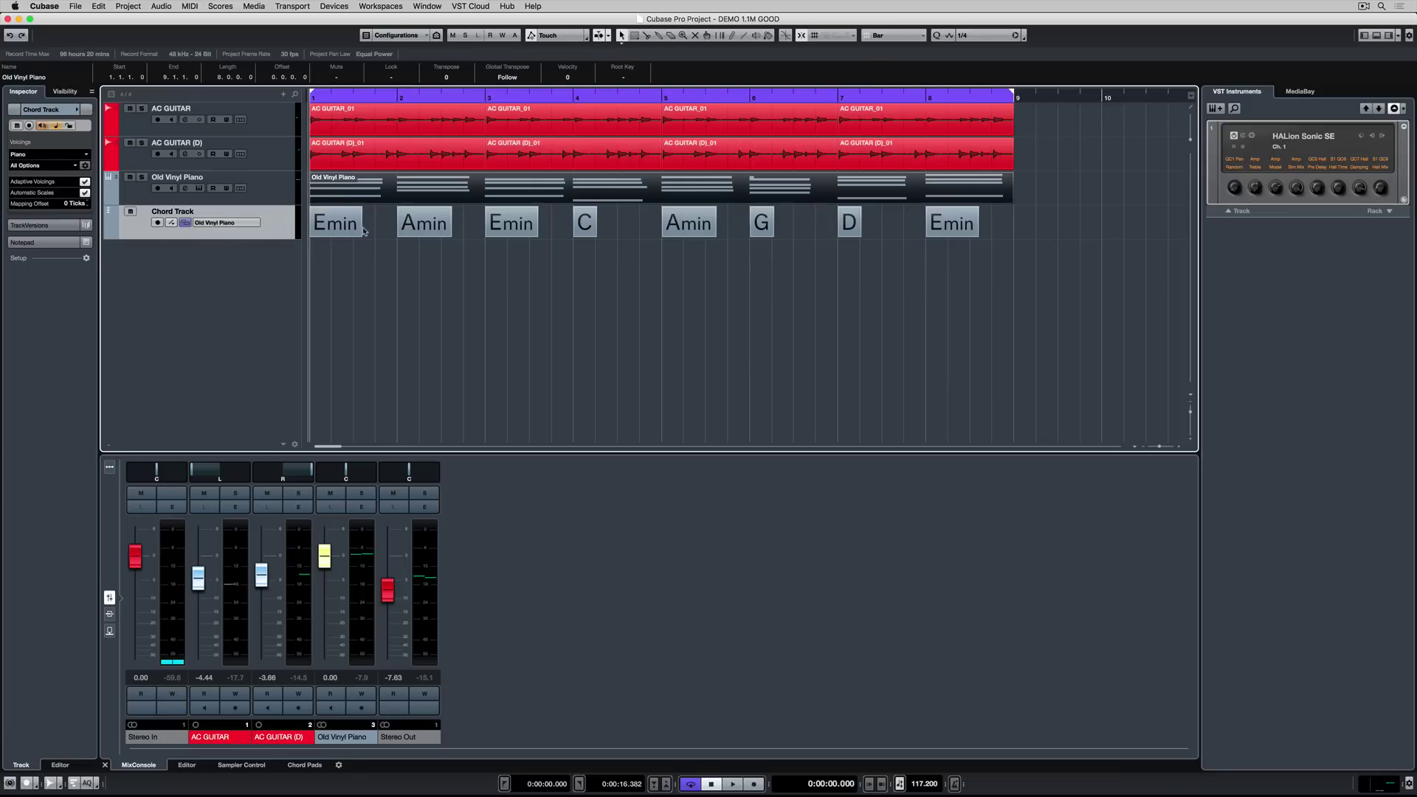
key("space")
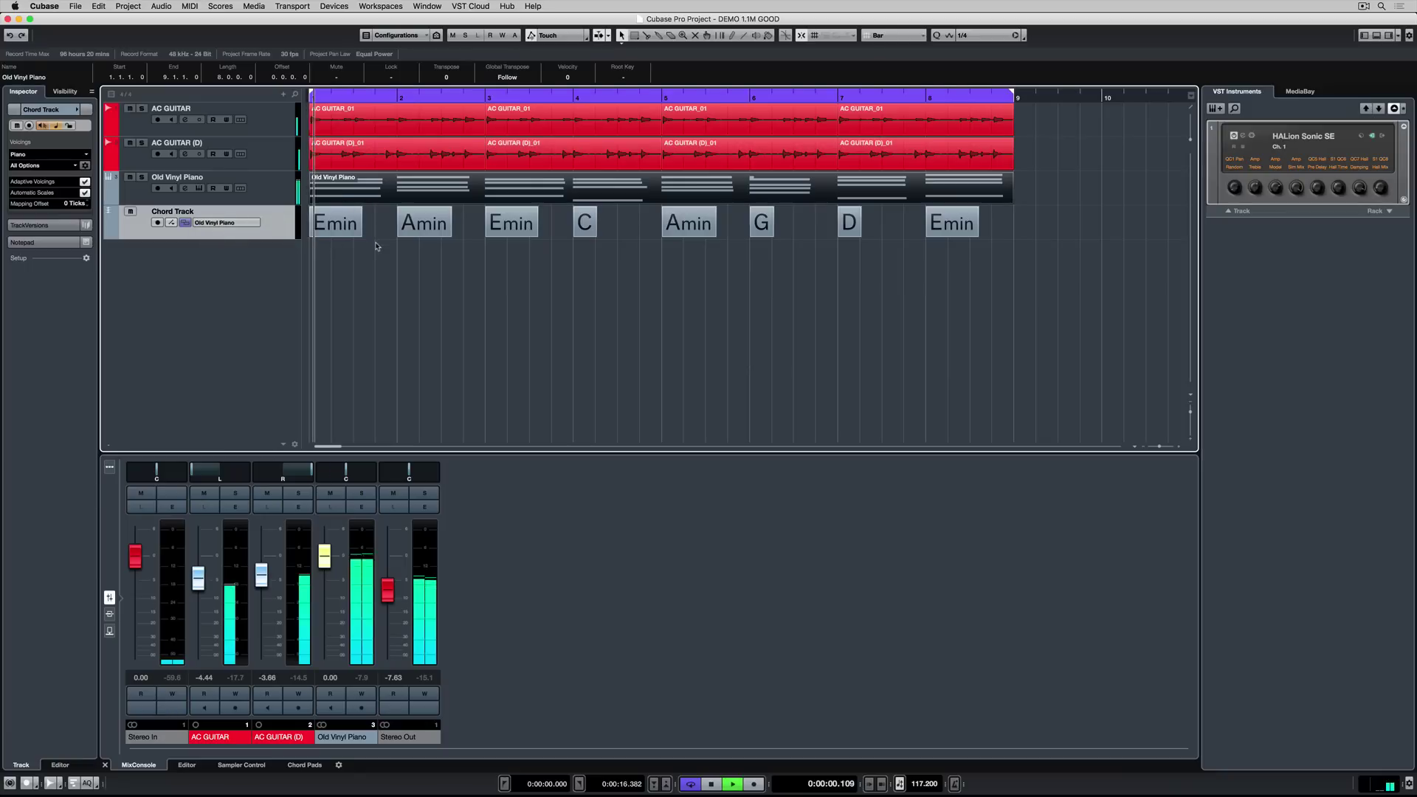
key("space")
Step: Change the second chord from Amin to A major and play it back
double_click(427, 226)
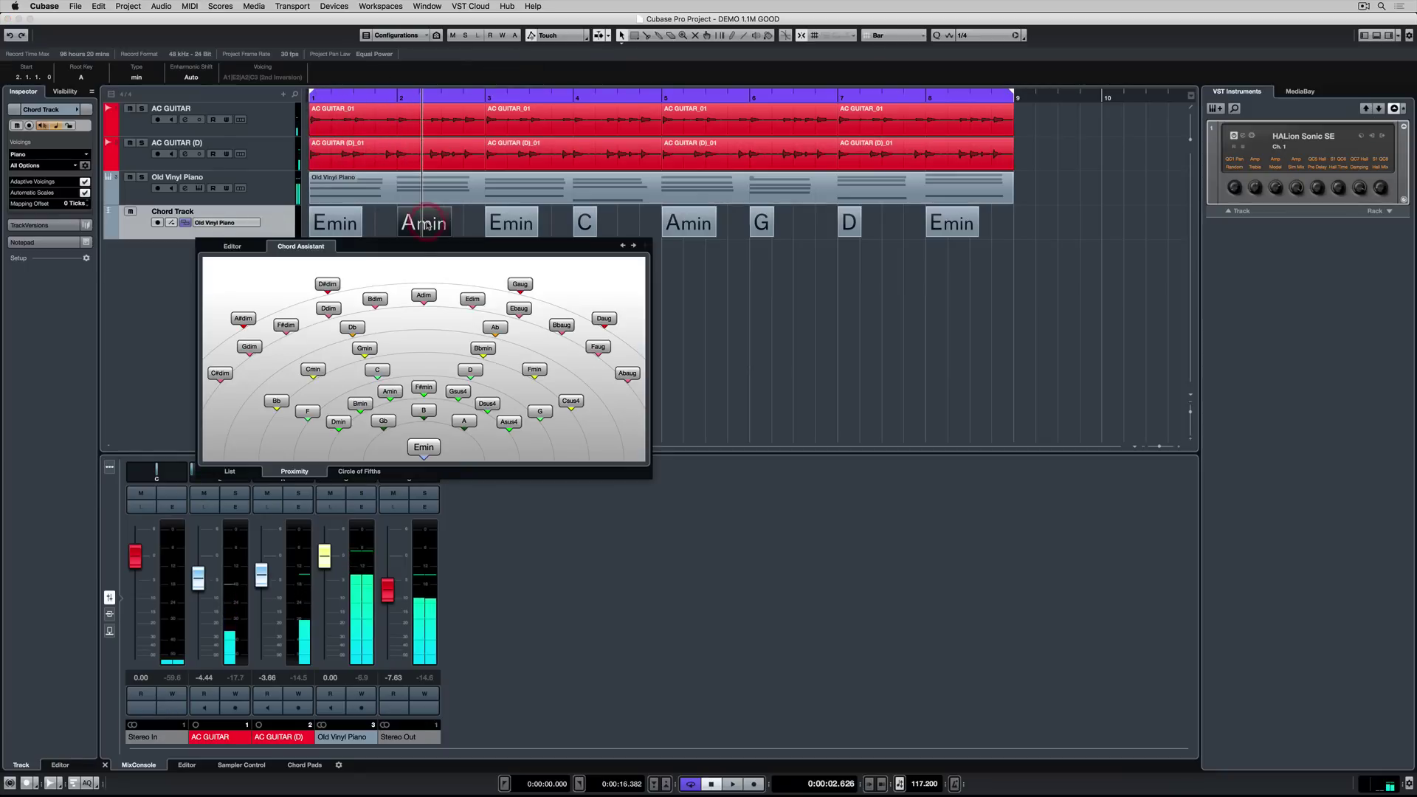
left_click(469, 422)
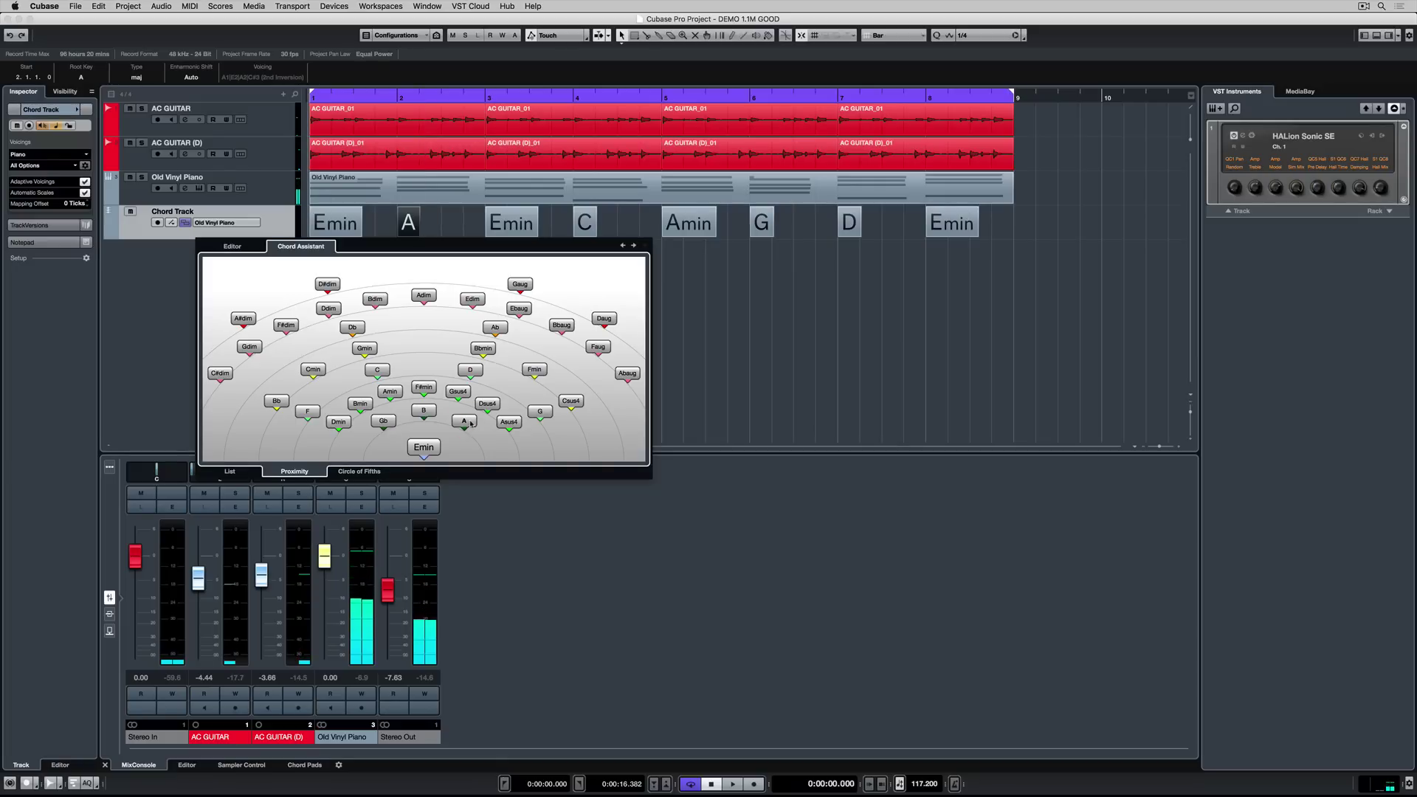
key("space")
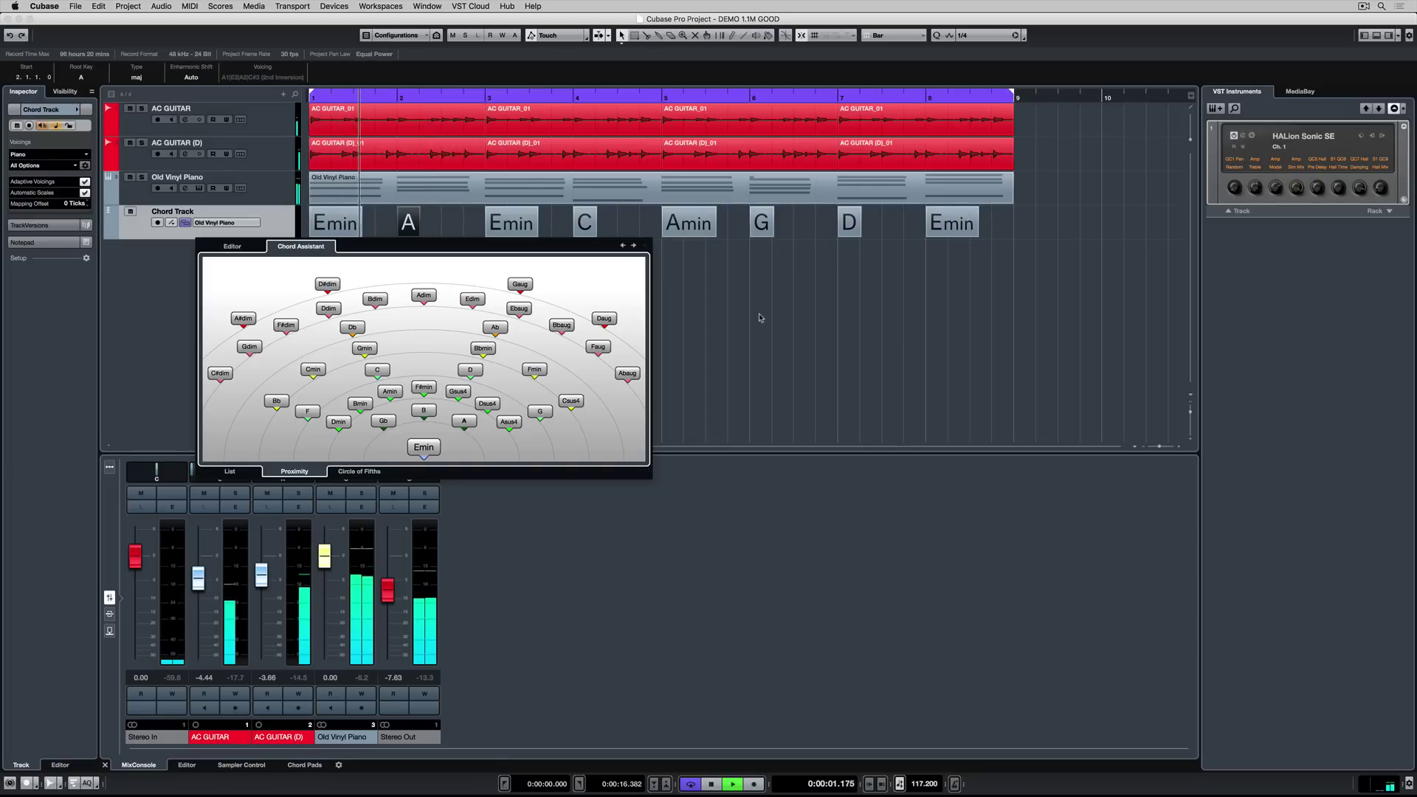
key("space")
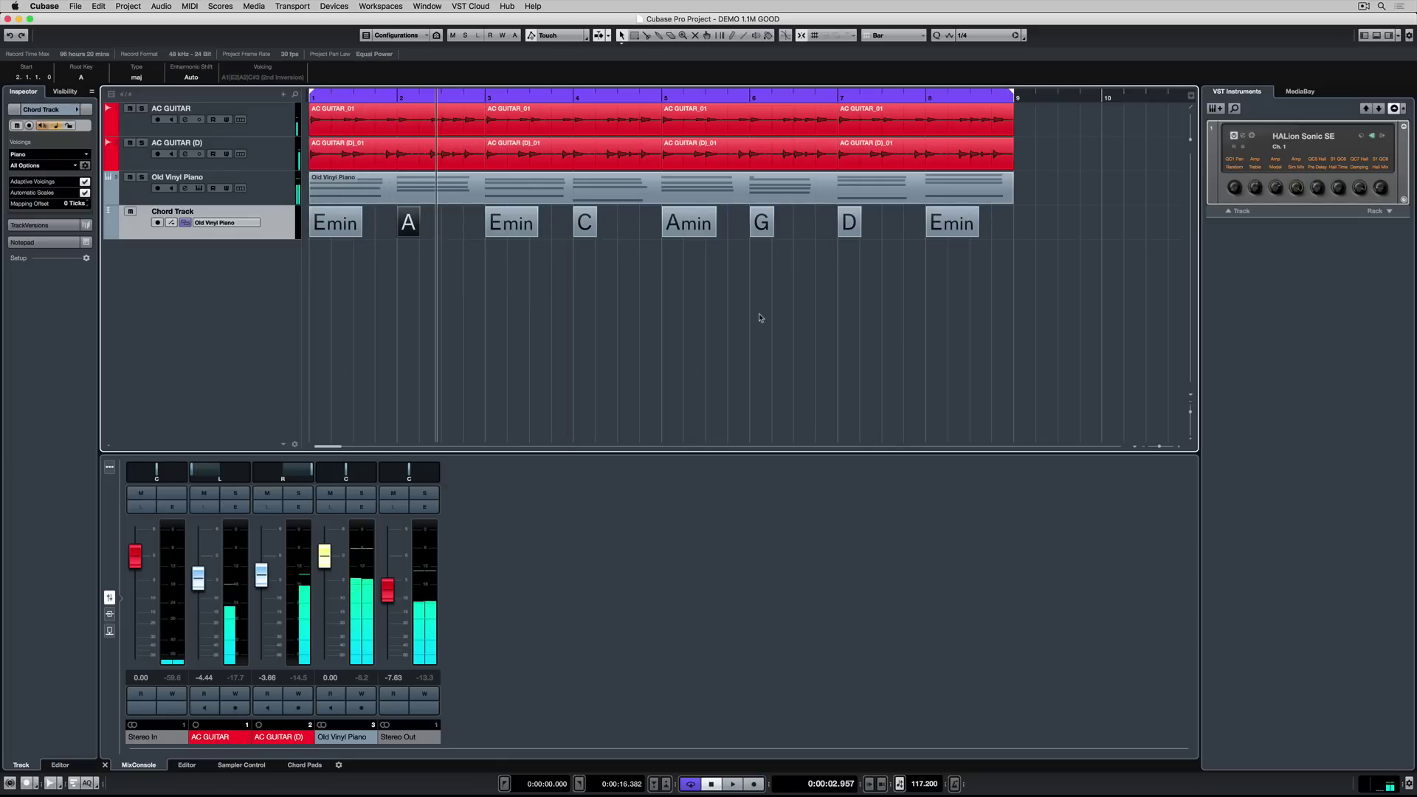
Step: Set the piano track to follow the Chord Track in Chords & Scales mode, analysing chords
left_click(272, 185)
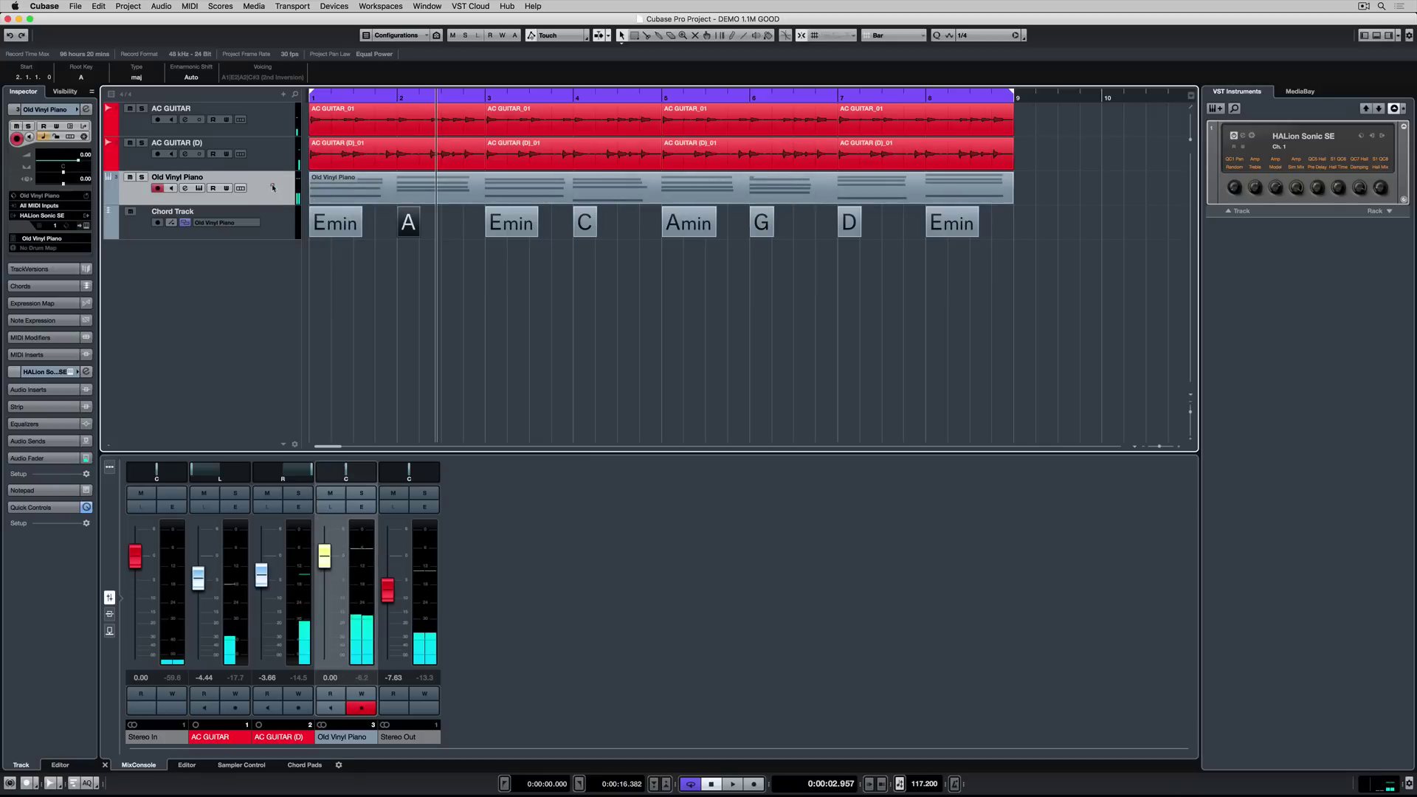
left_click(340, 188)
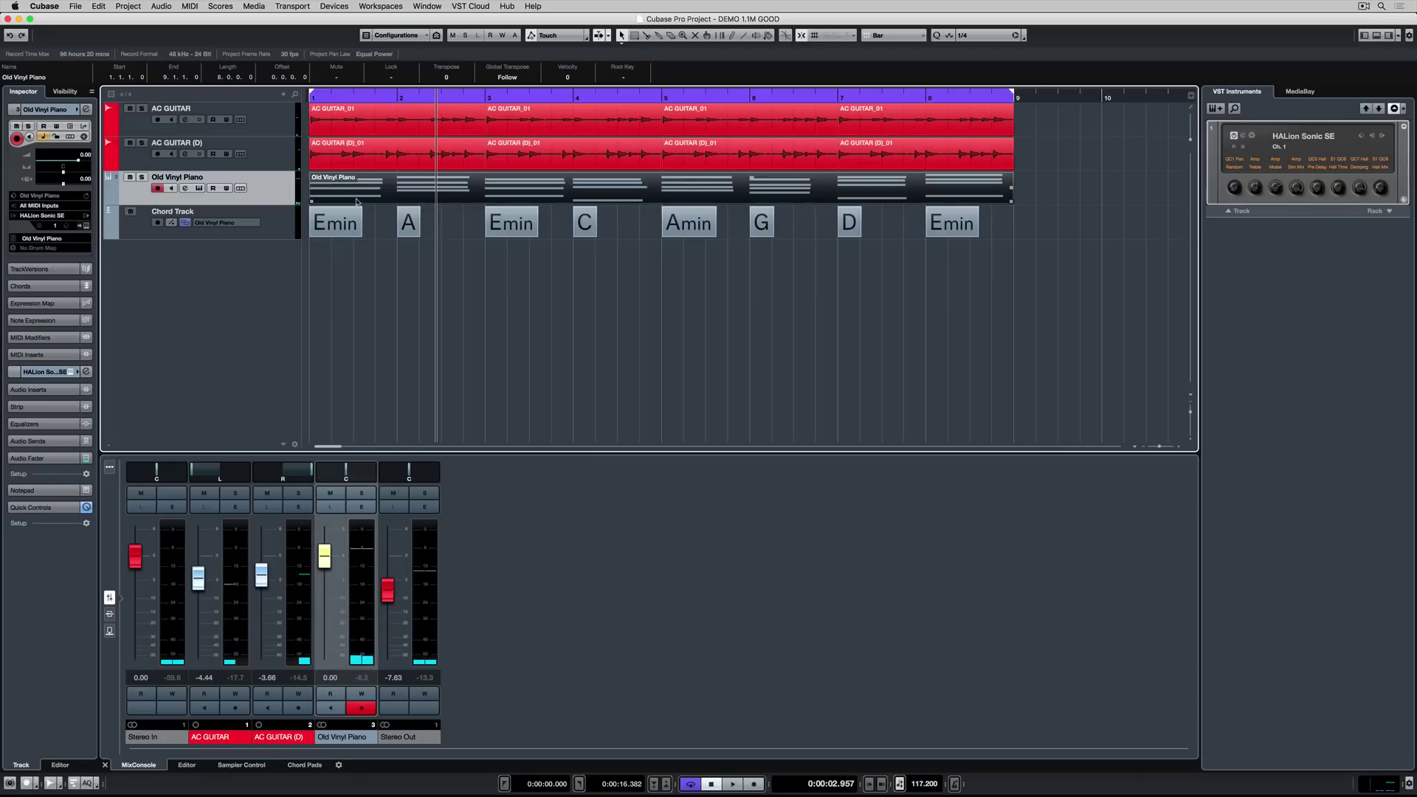
left_click(46, 287)
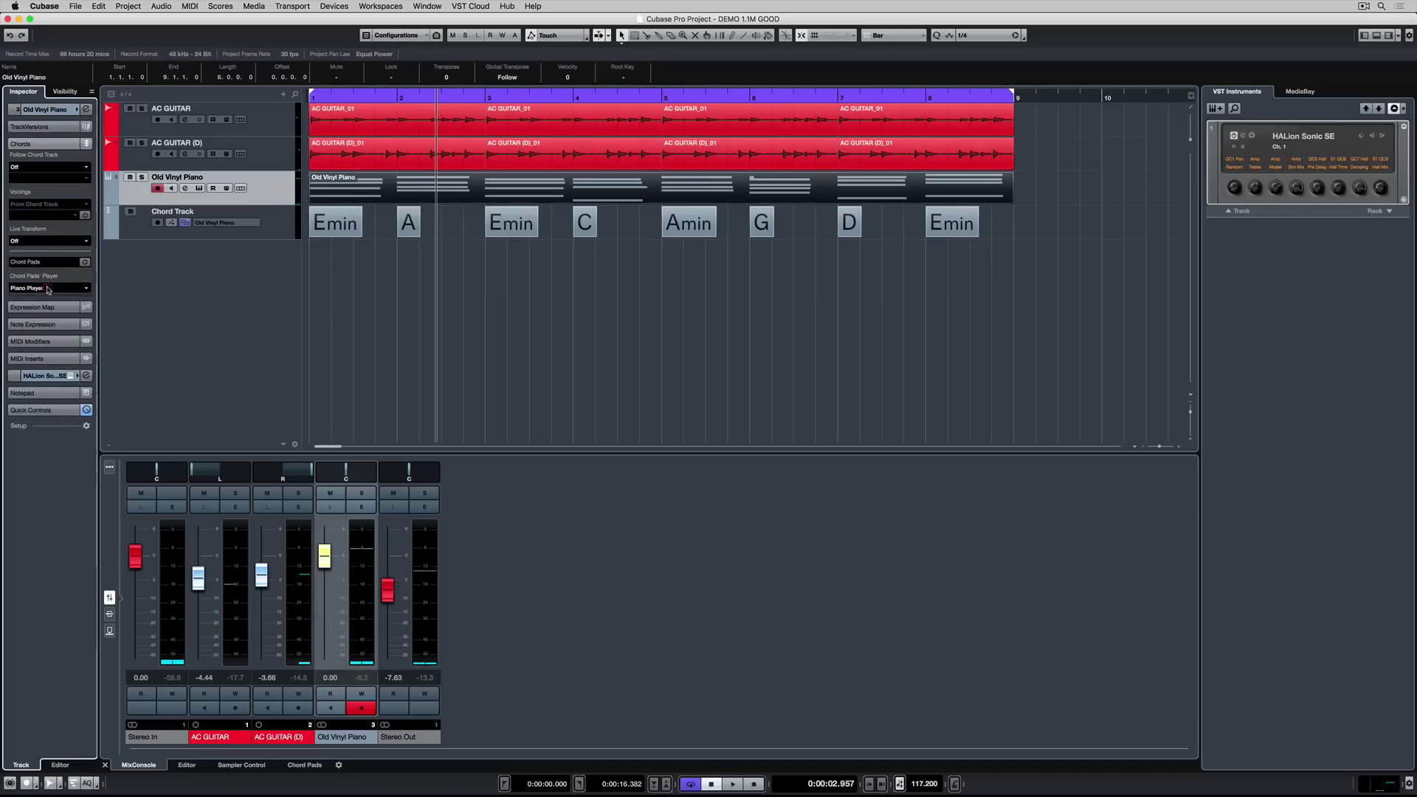
left_click(14, 169)
left_click(33, 193)
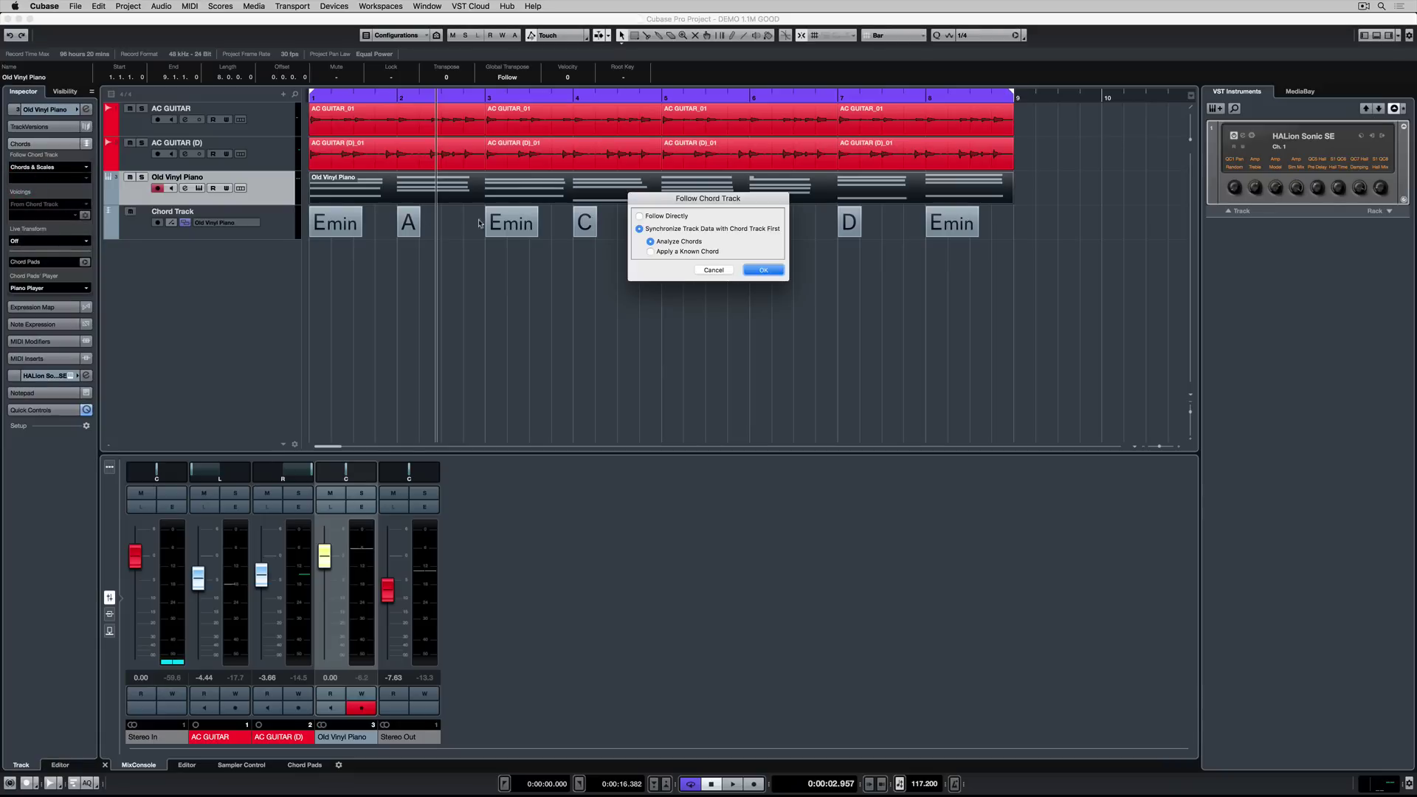
left_click(763, 270)
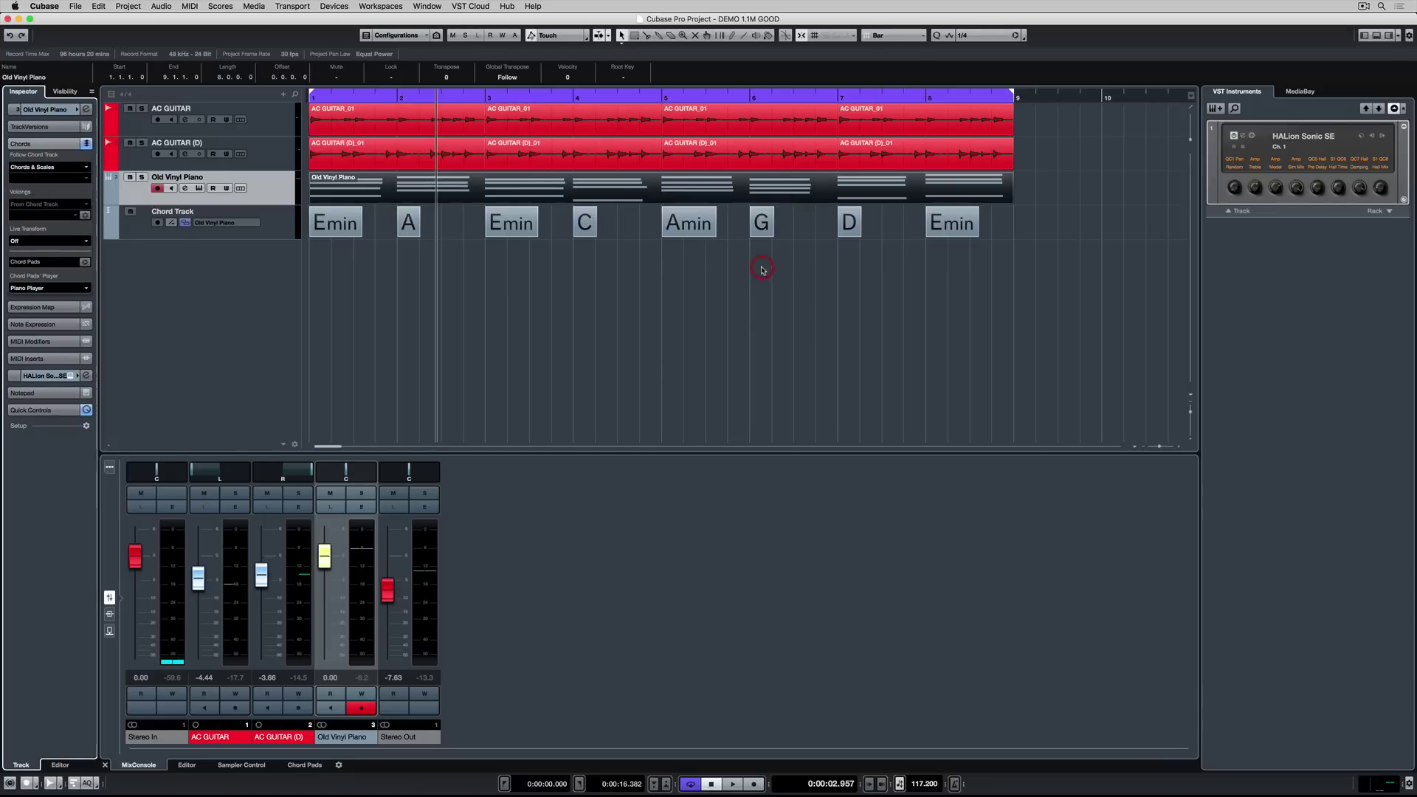
left_click(380, 98)
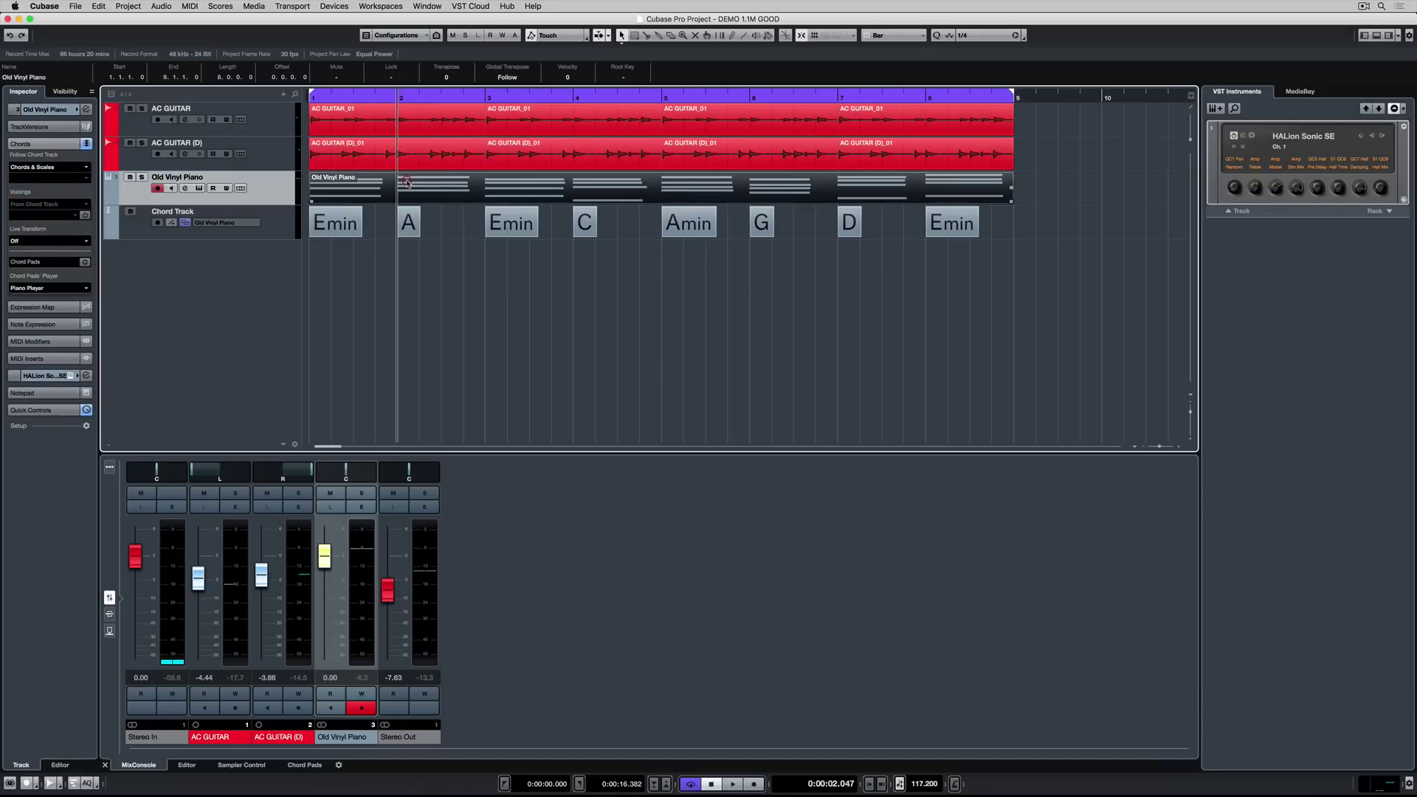
Step: Open the piano part's notes and change the bar-4 chord to Bmin, auditioning it
double_click(407, 183)
key("space")
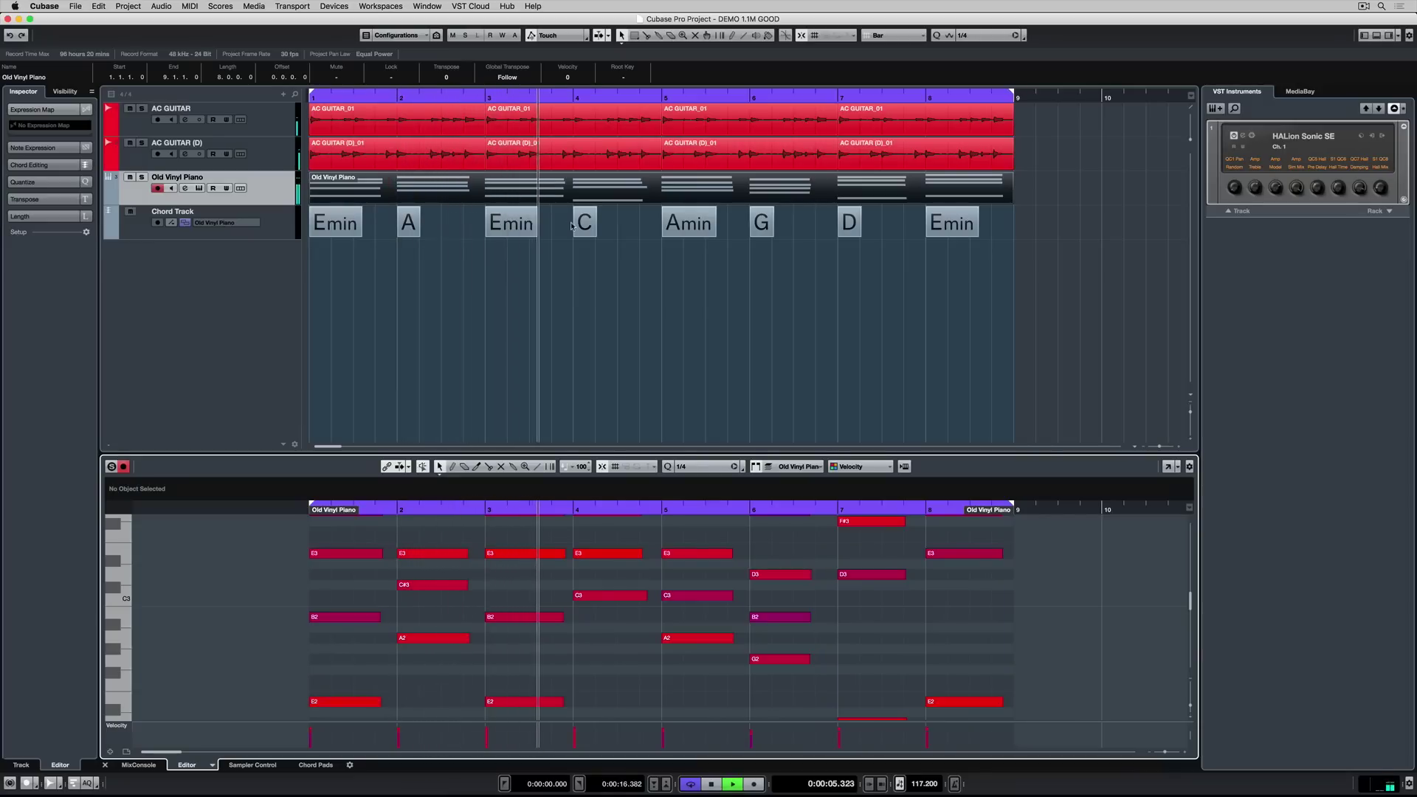
key("space")
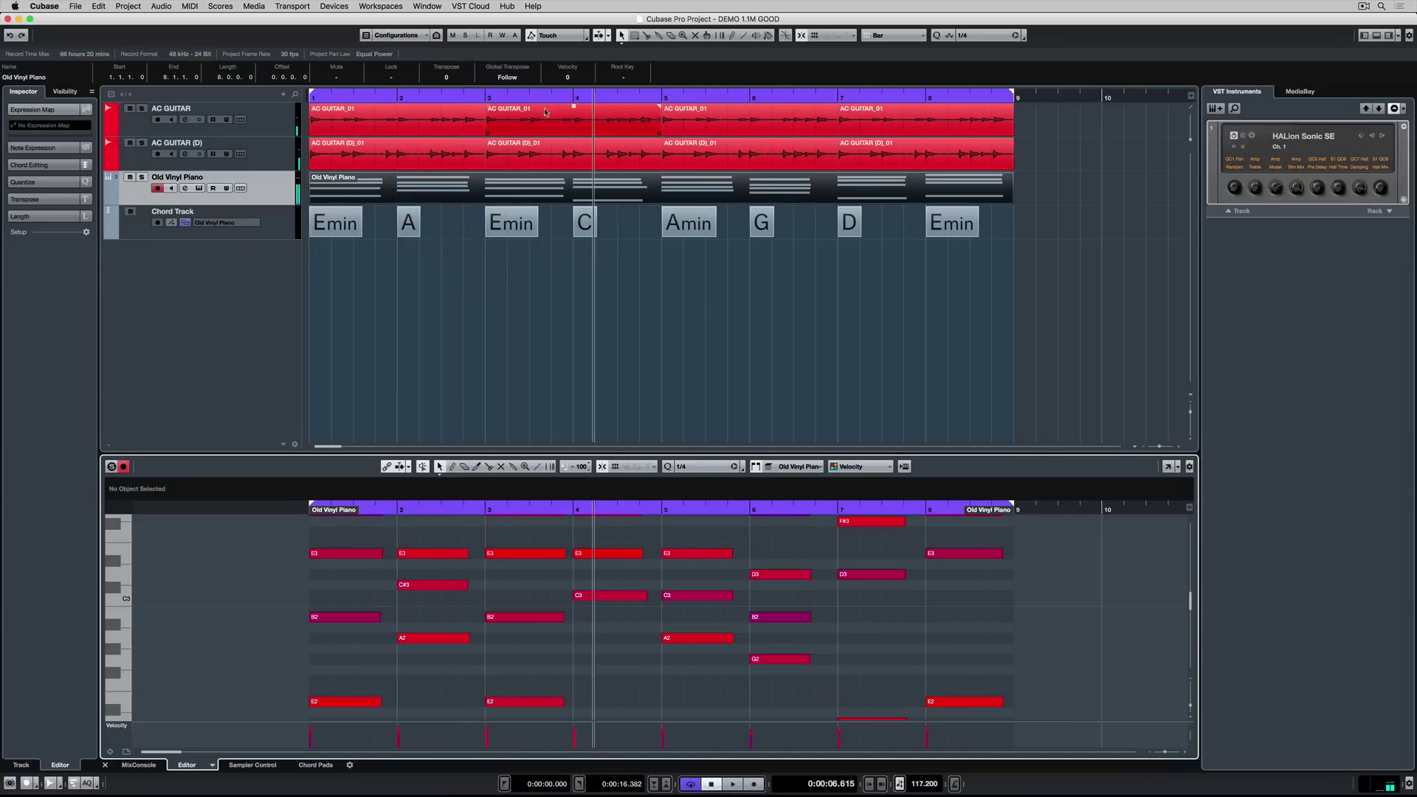
left_click(546, 100)
double_click(583, 220)
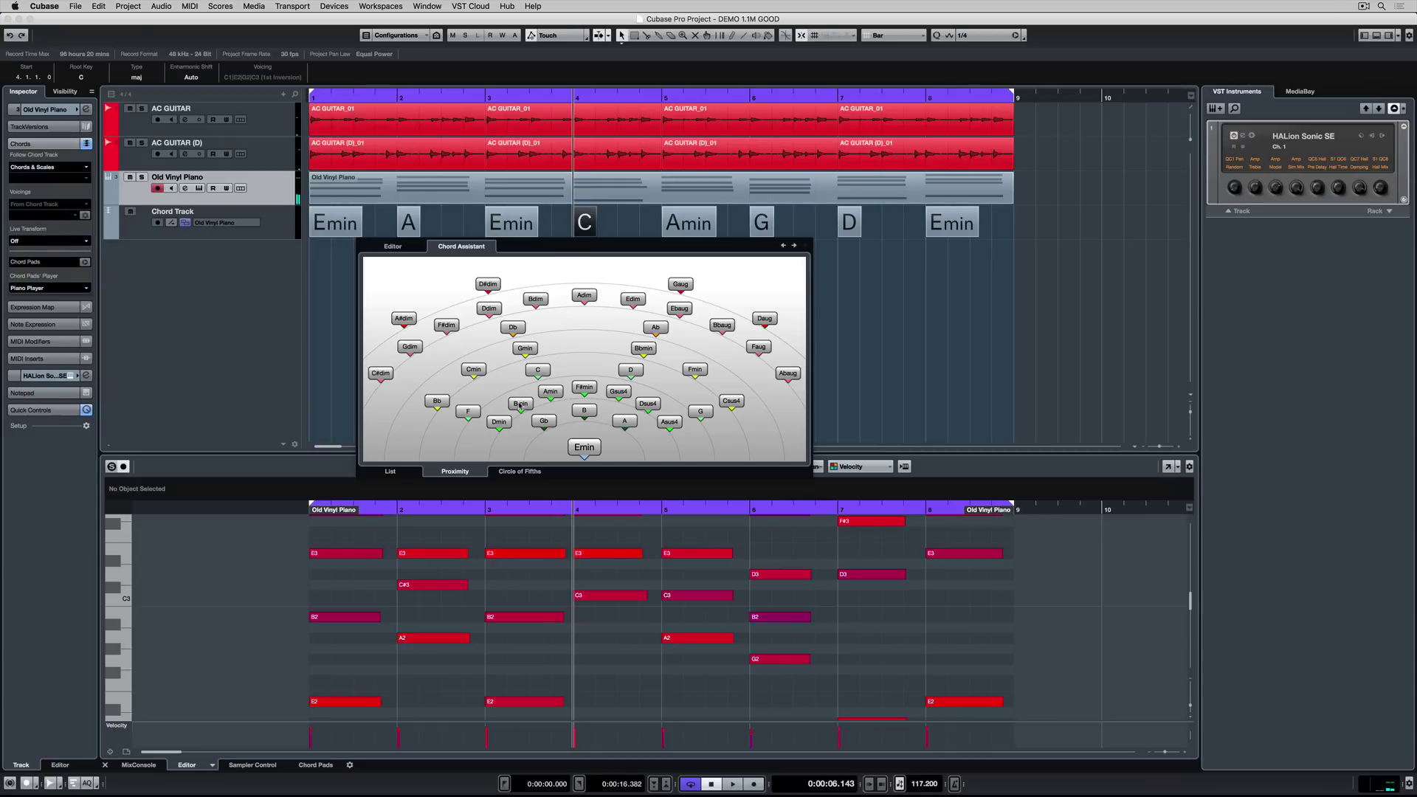
left_click(520, 403)
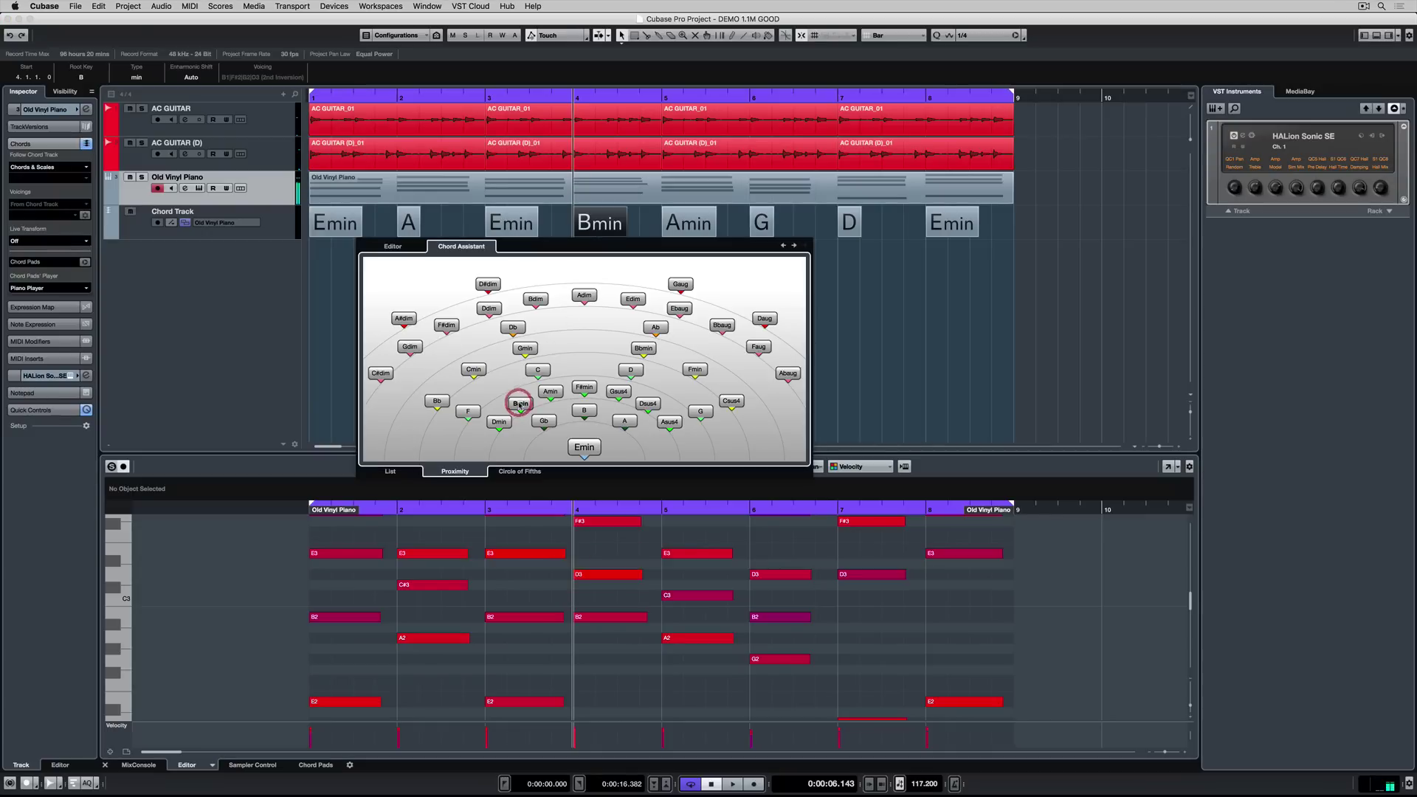
left_click(878, 308)
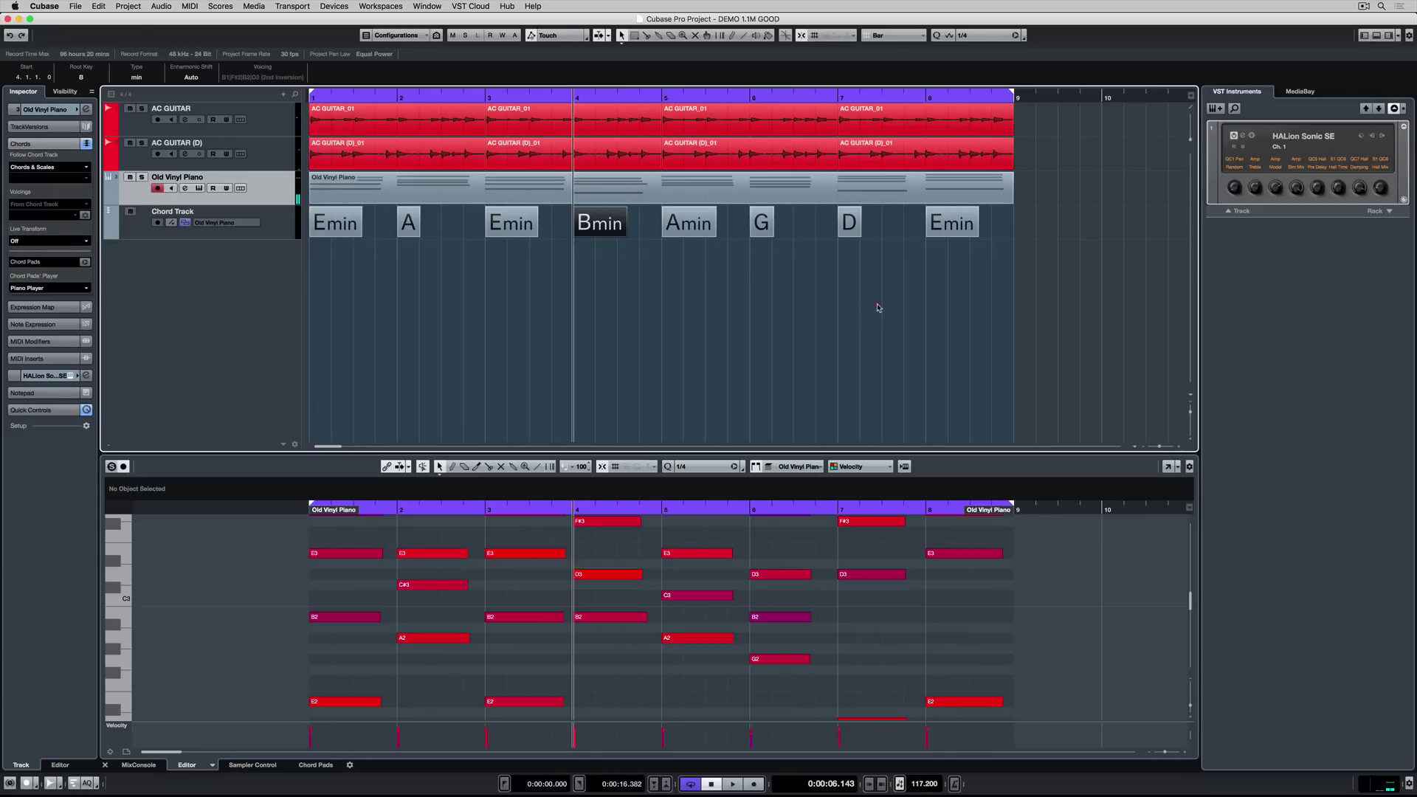
left_click(544, 94)
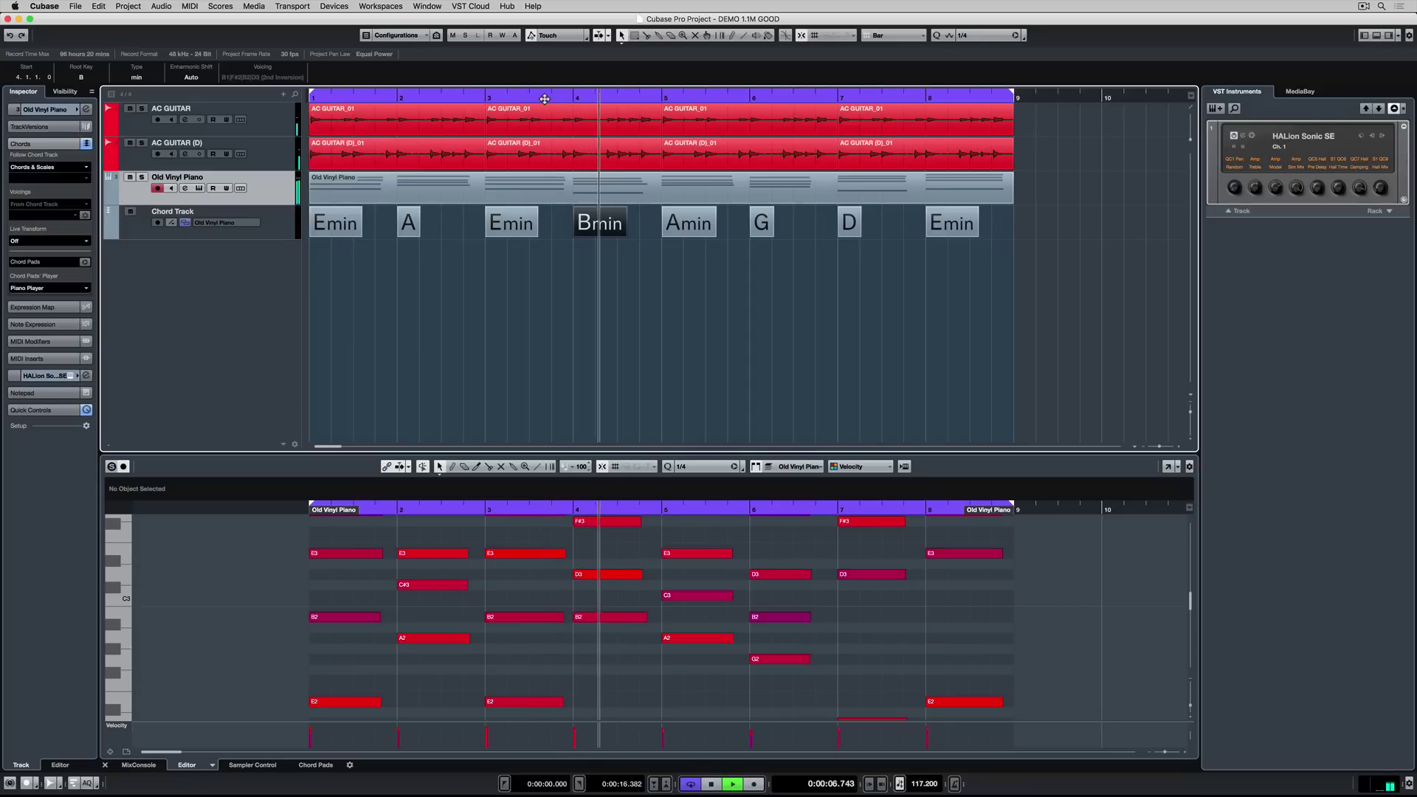
key("space")
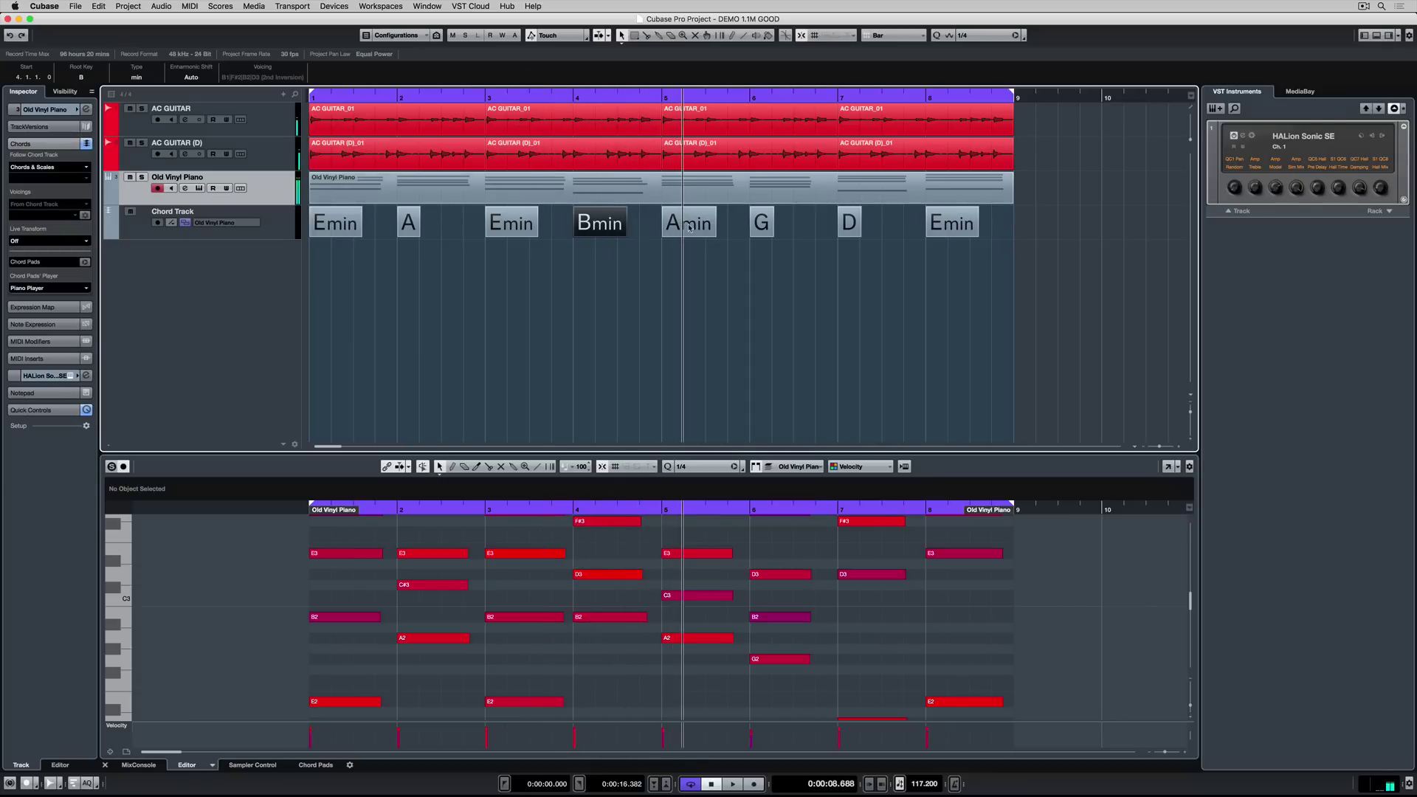
Step: Change the bar 5–8 chords to G, A, Emin and C
double_click(688, 228)
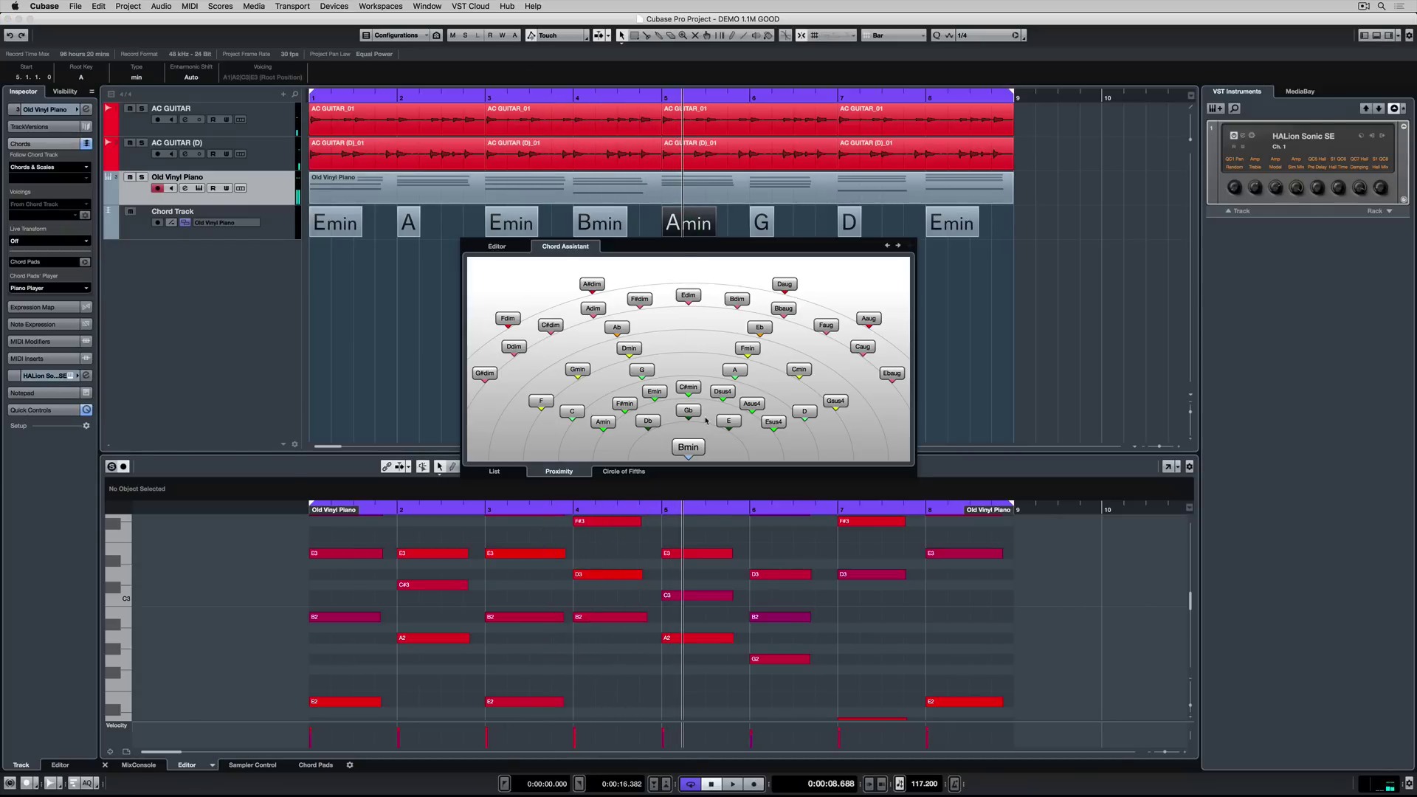
left_click(689, 447)
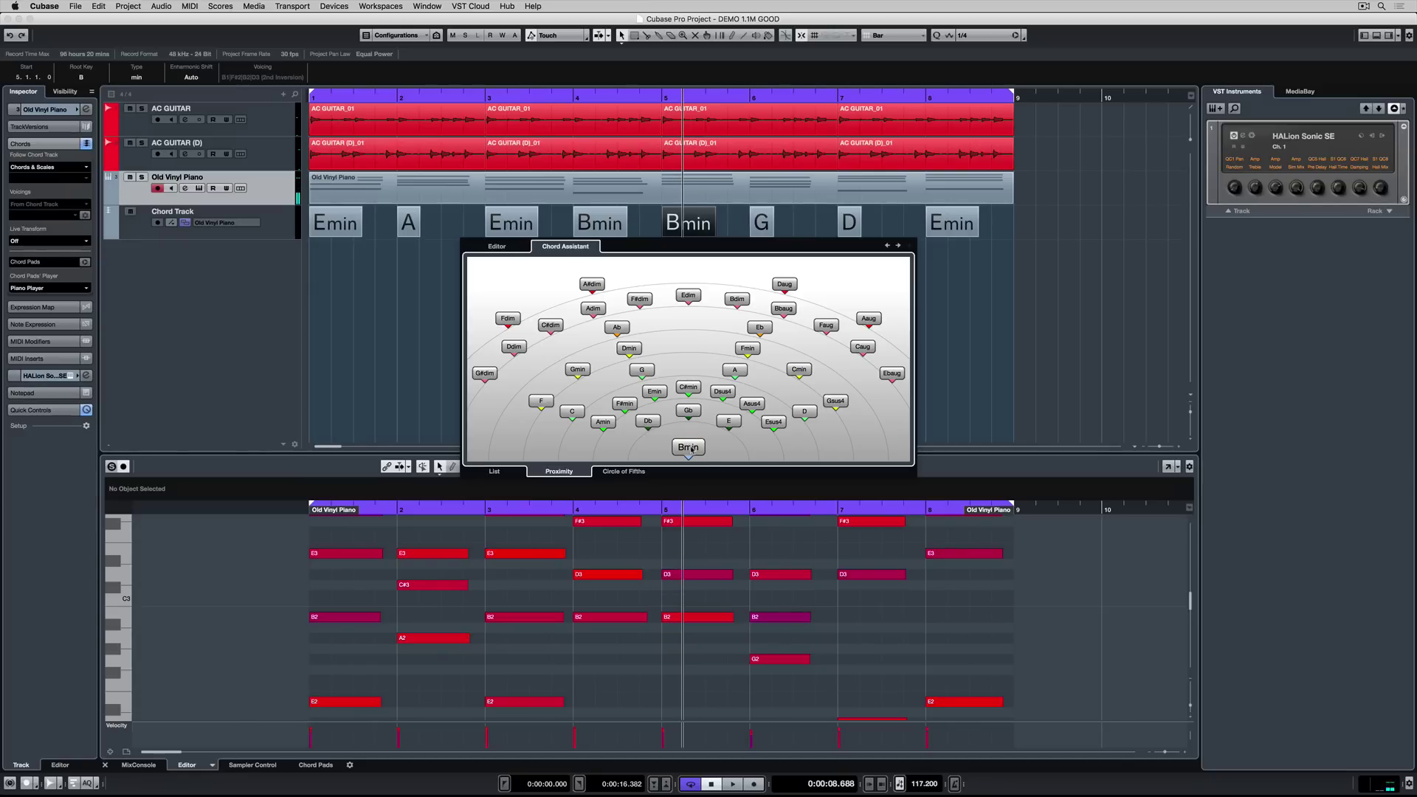
left_click(641, 370)
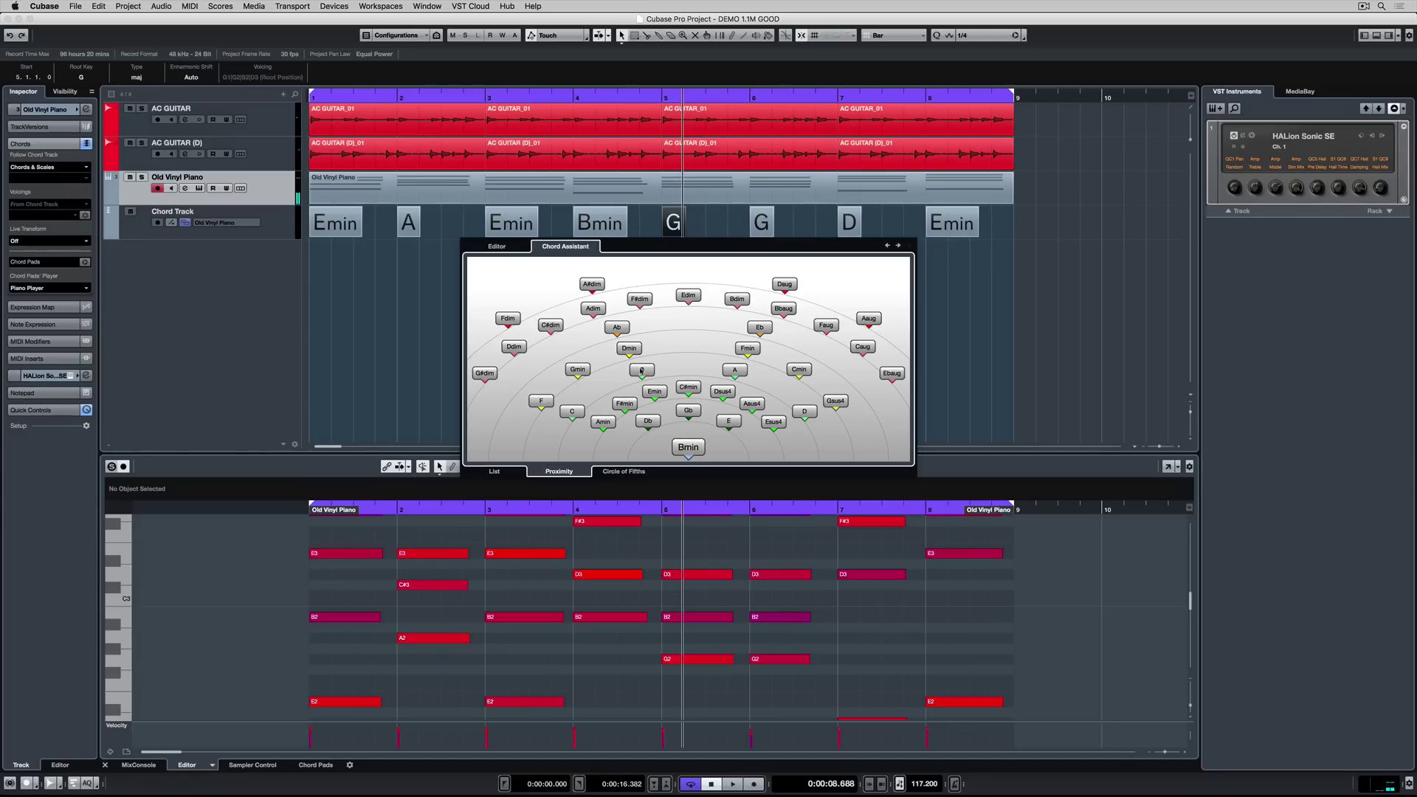
key("Right")
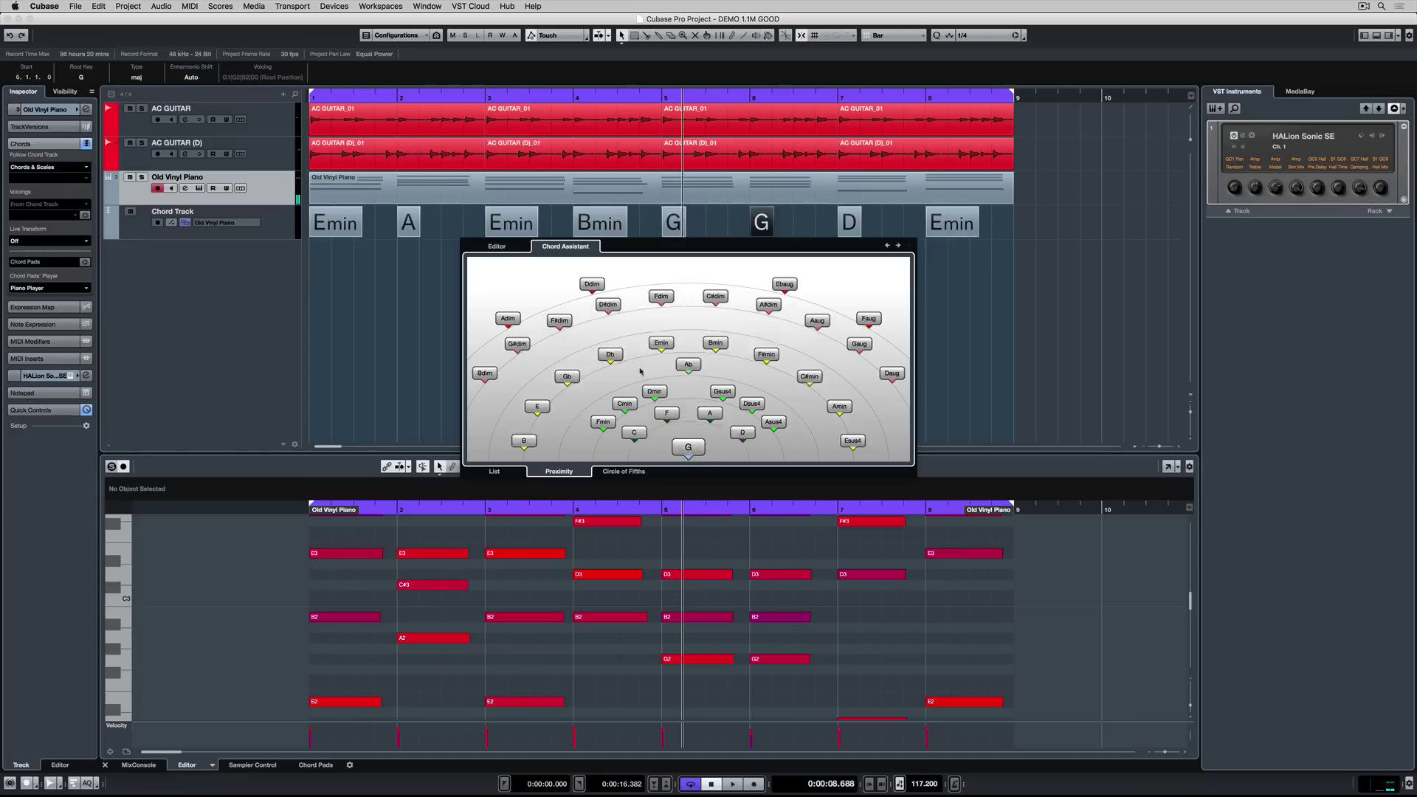
left_click(710, 415)
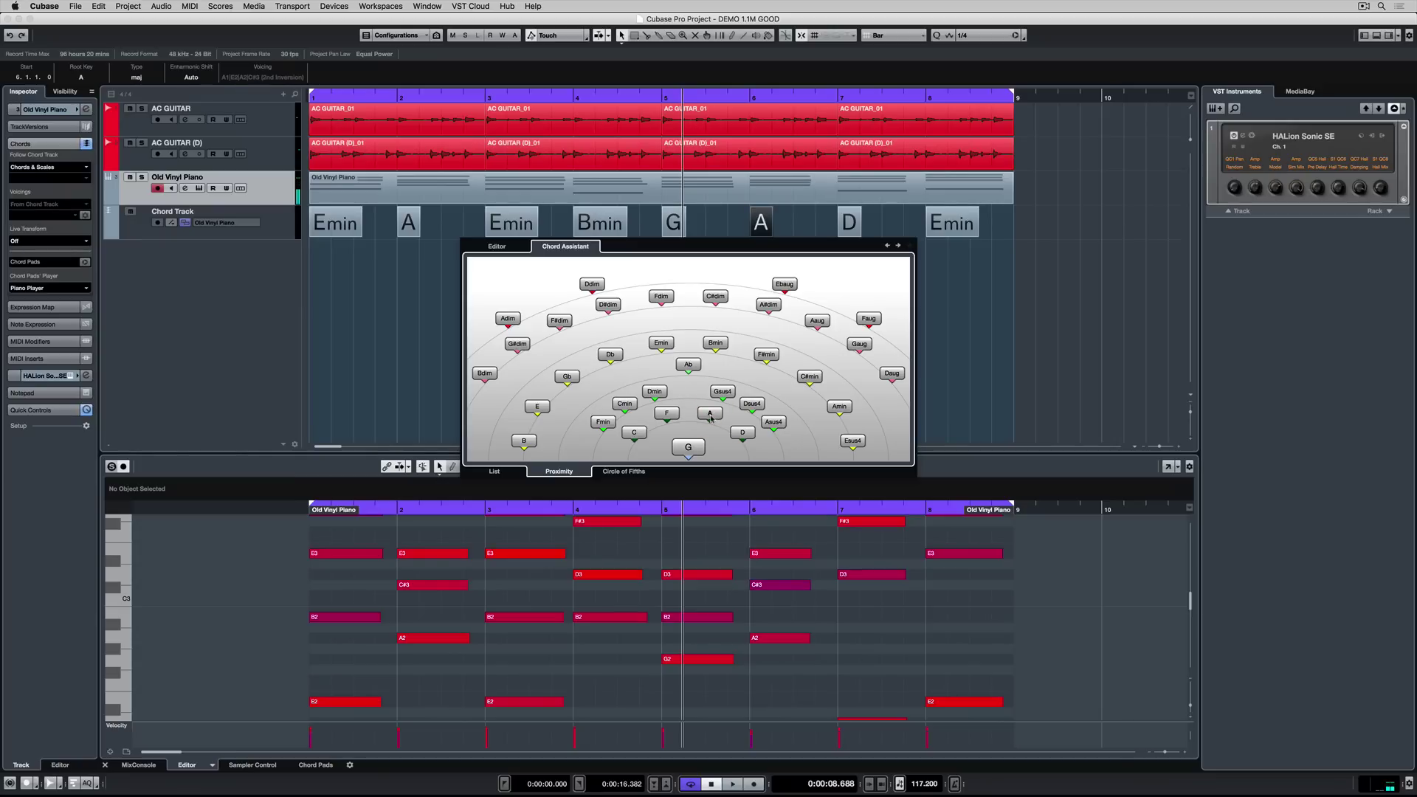
key("Right")
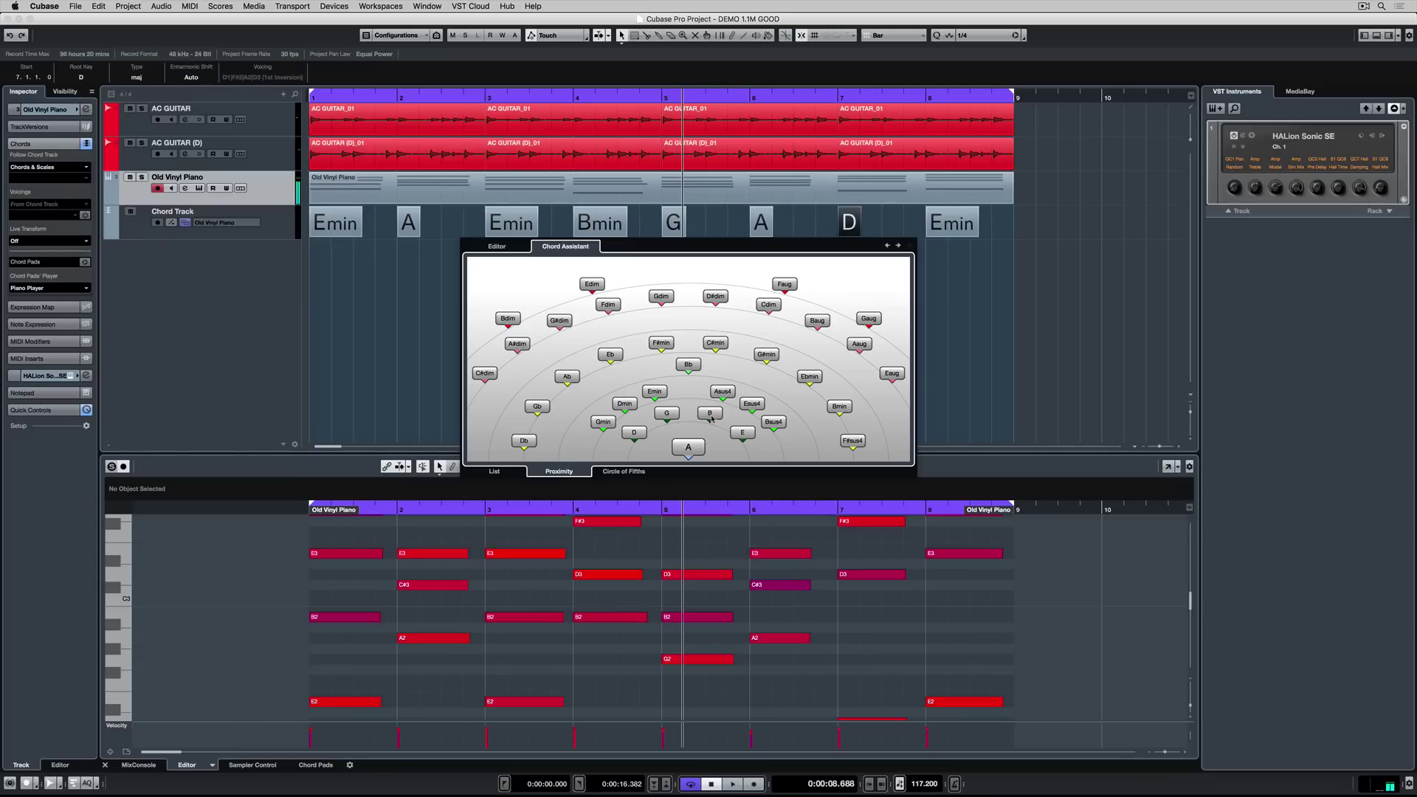
left_click(654, 392)
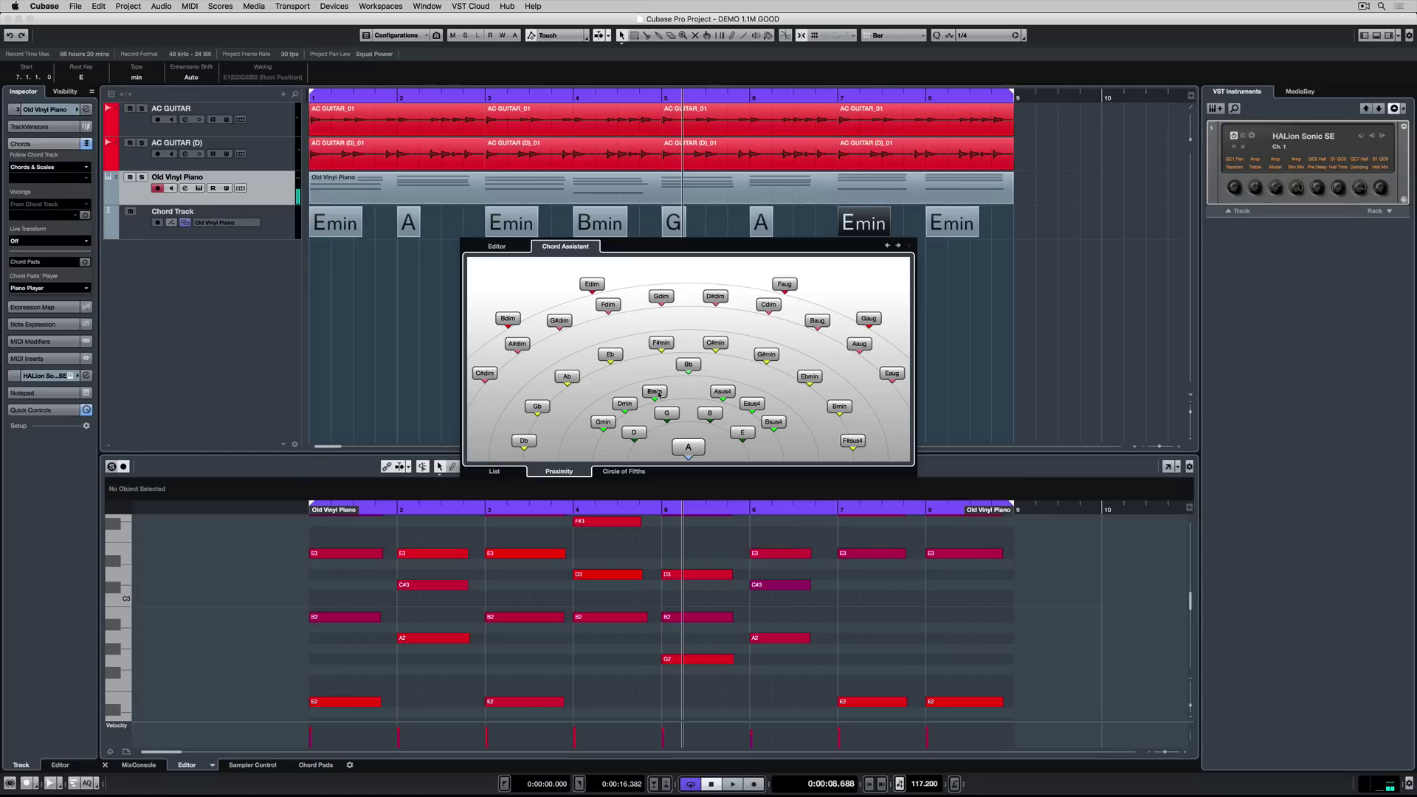
key("Right")
left_click(639, 371)
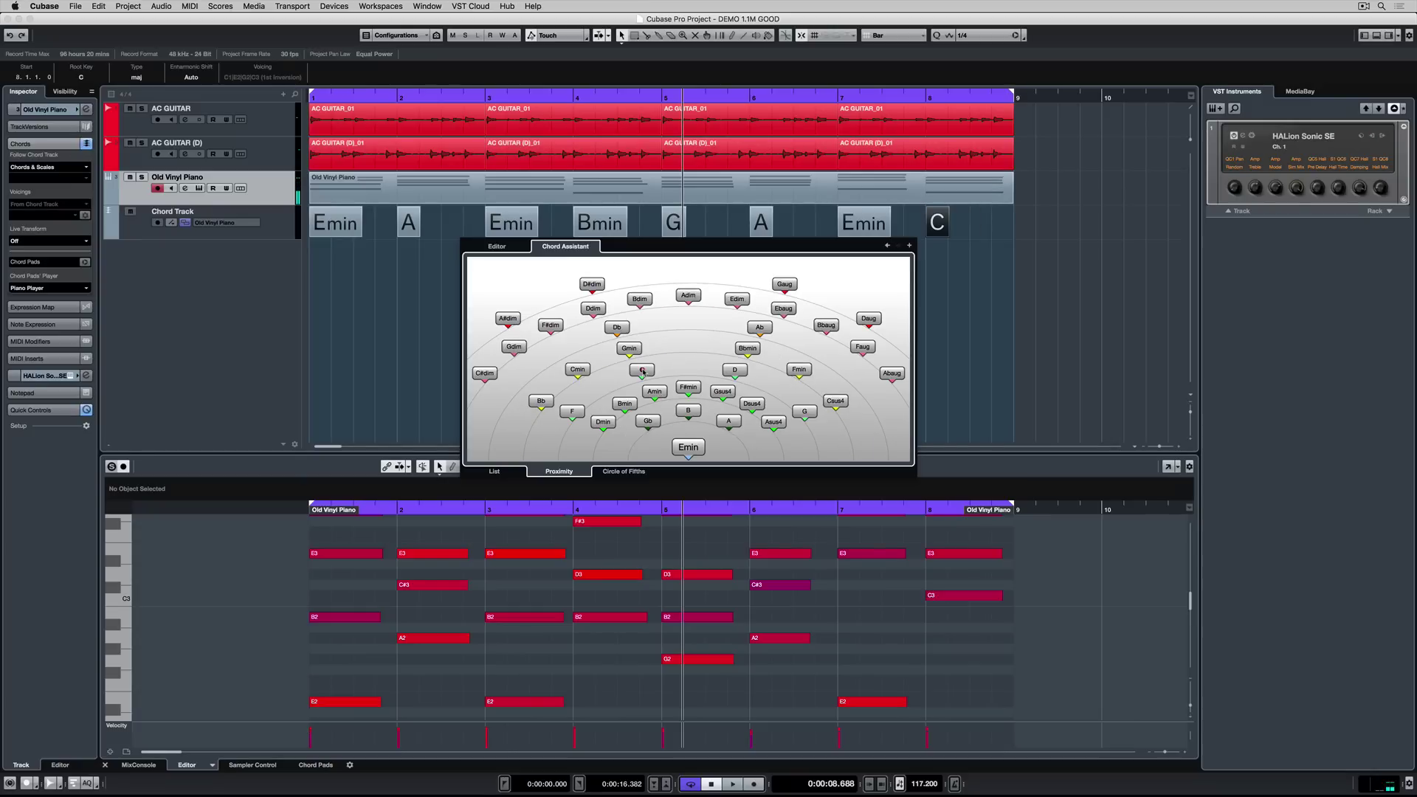
Step: Draw two new chord events at bars 8.3 and 8.4 on the Chord Track
left_click(1003, 309)
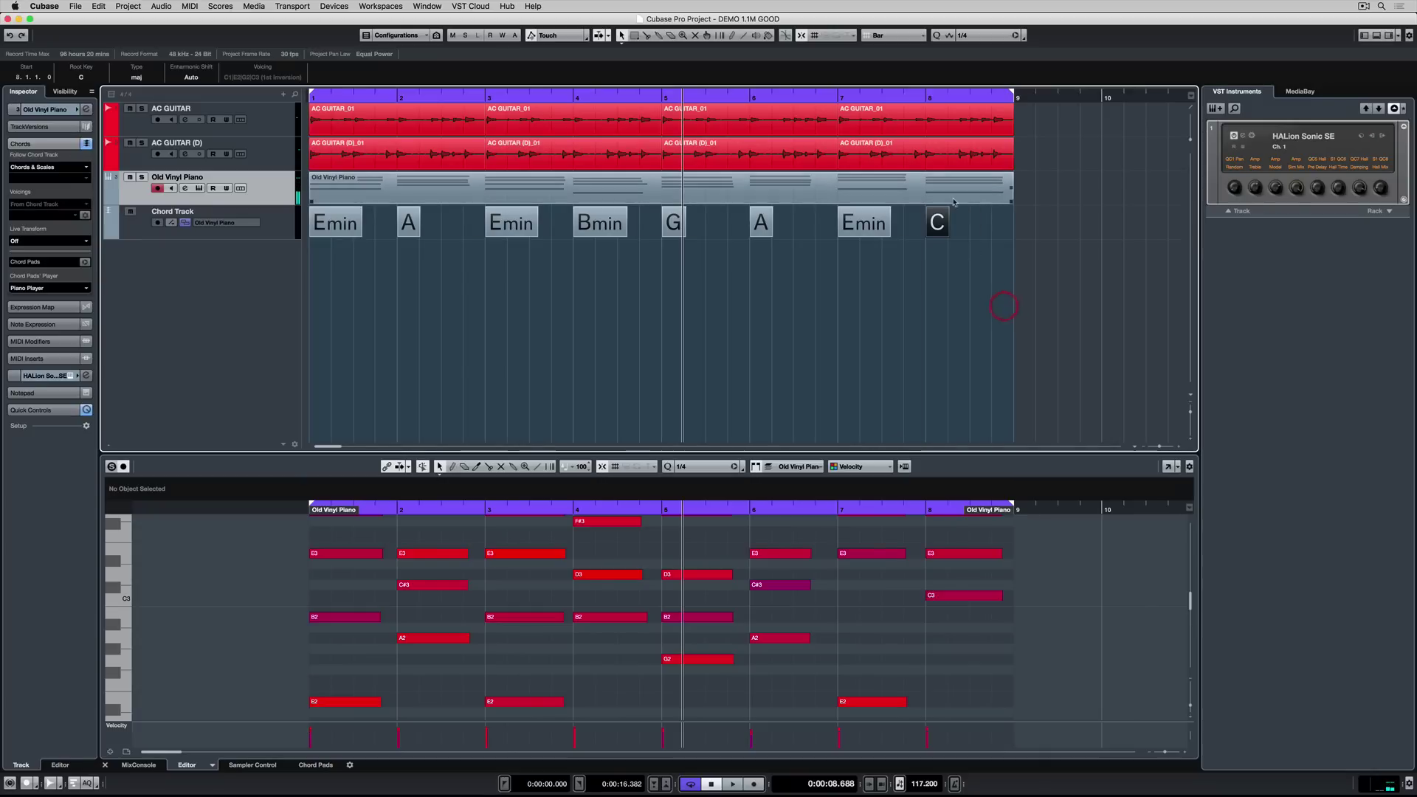
left_click(971, 224)
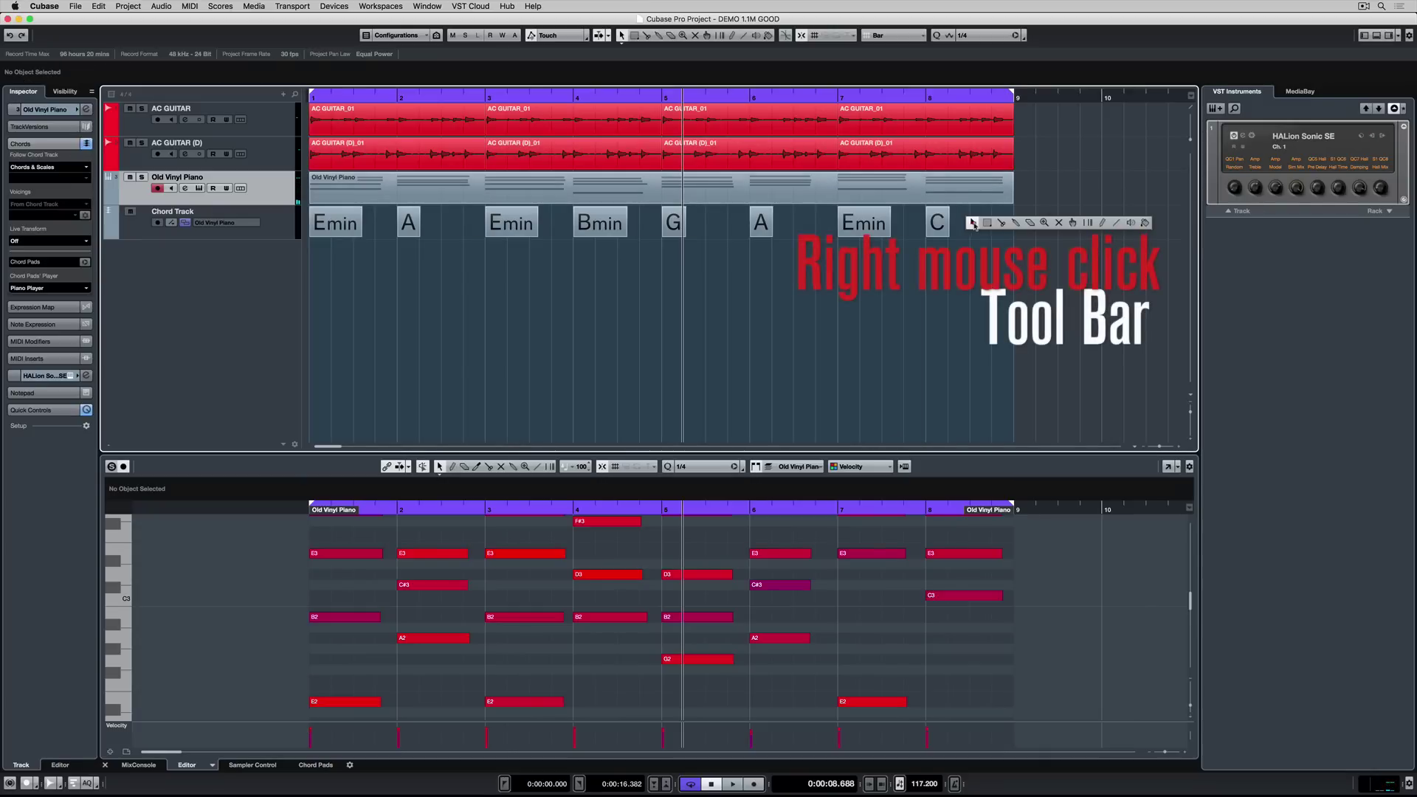
right_click(1040, 221)
left_click(1099, 214)
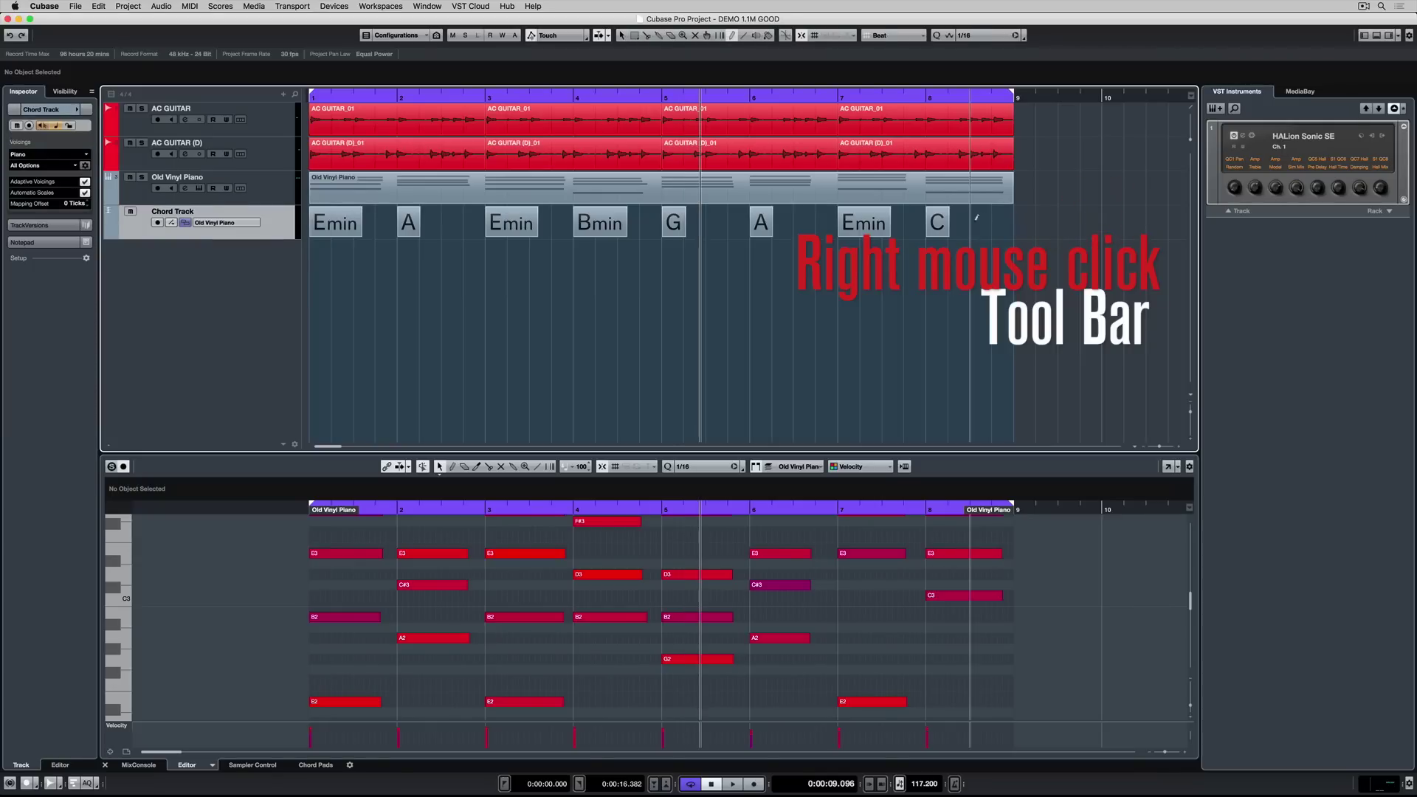
left_click(972, 221)
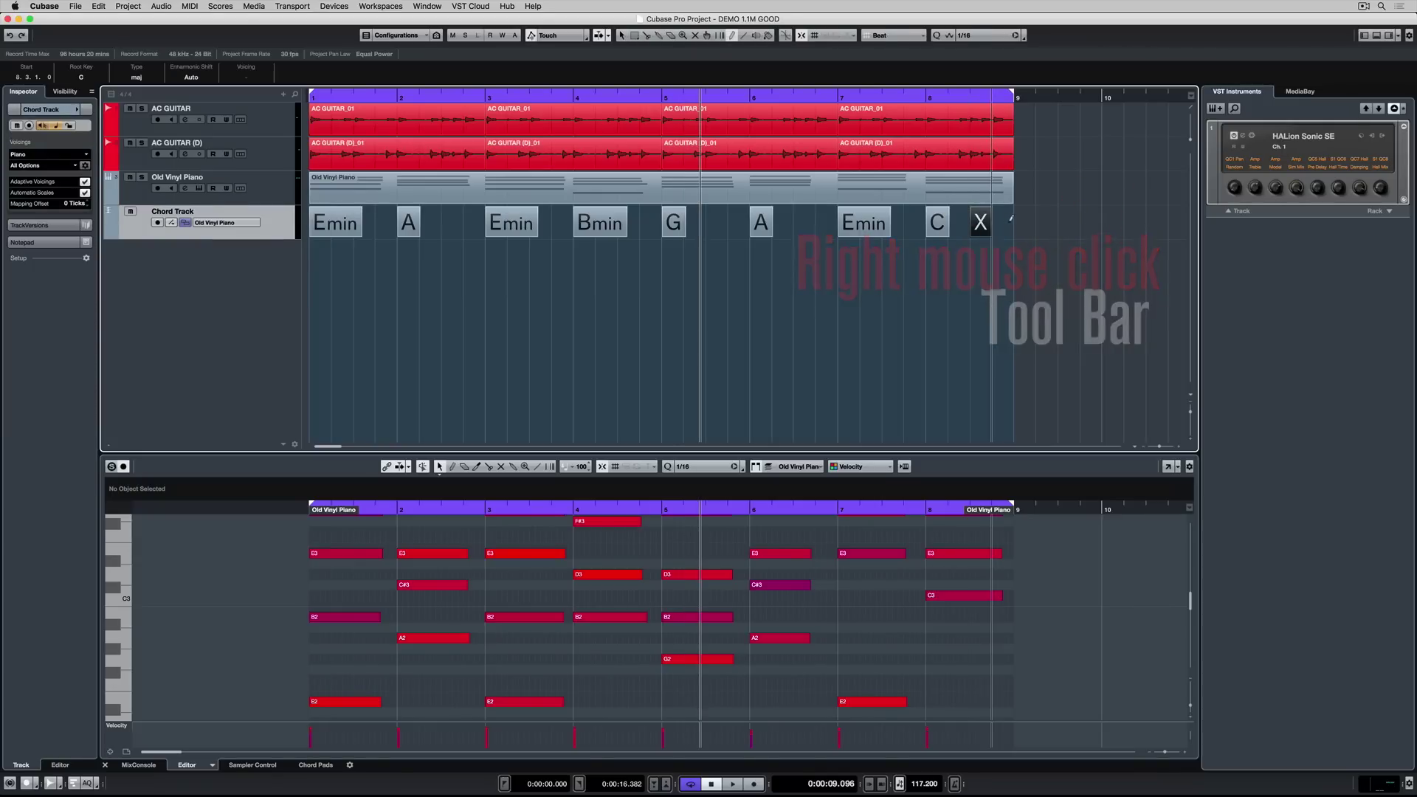
left_click(996, 222)
right_click(1040, 218)
left_click(1053, 218)
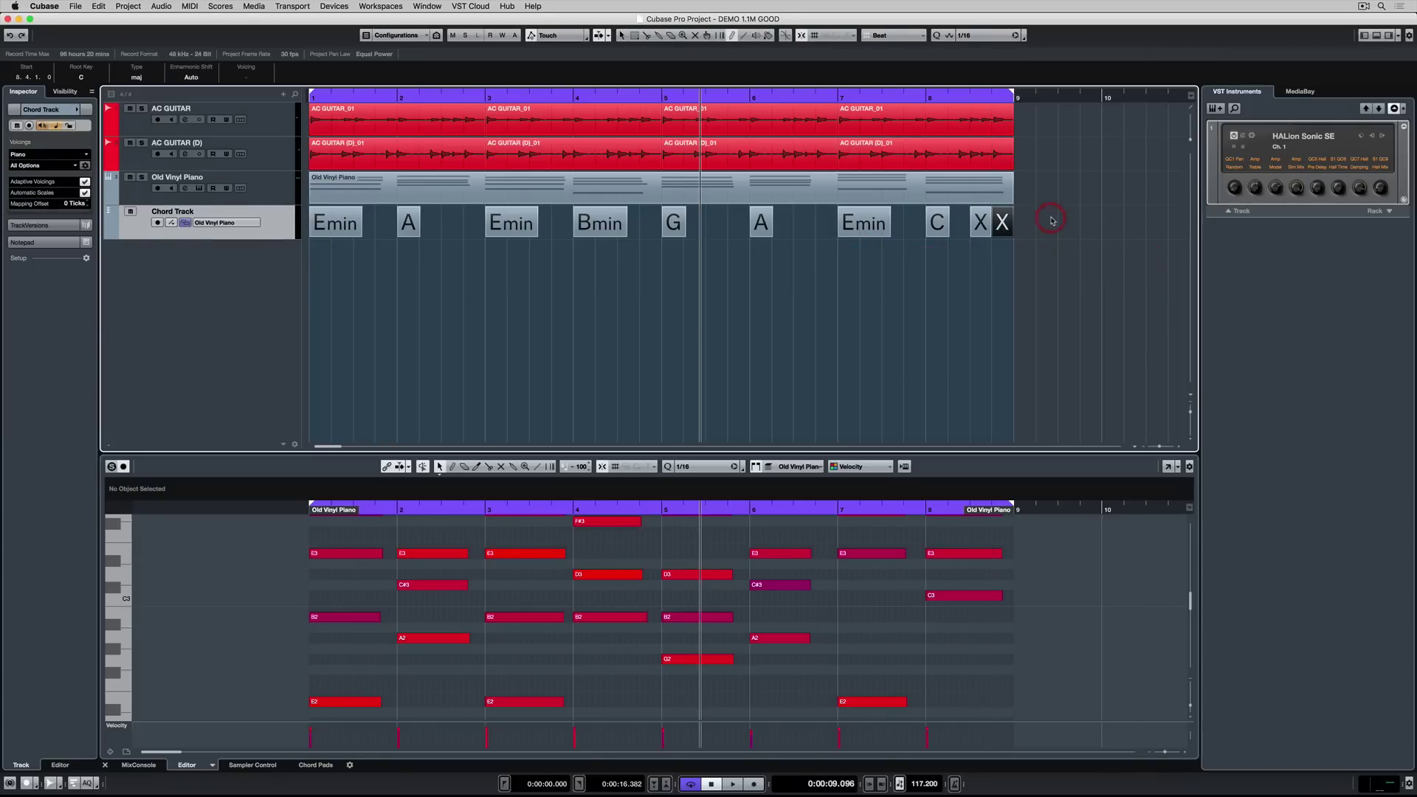
Step: Turn the two new chords into C and D, keeping Piano Player on the piano track
double_click(980, 223)
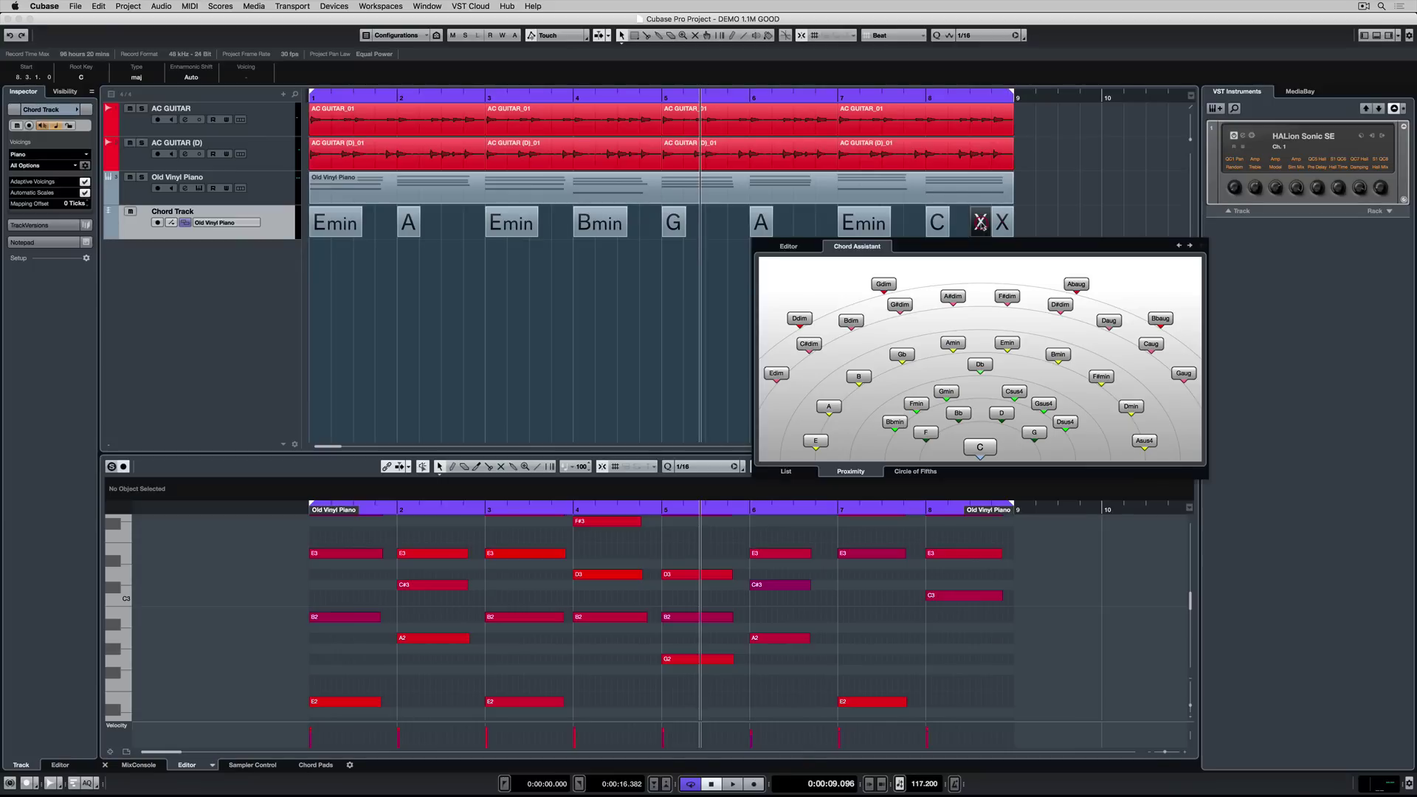
left_click(981, 447)
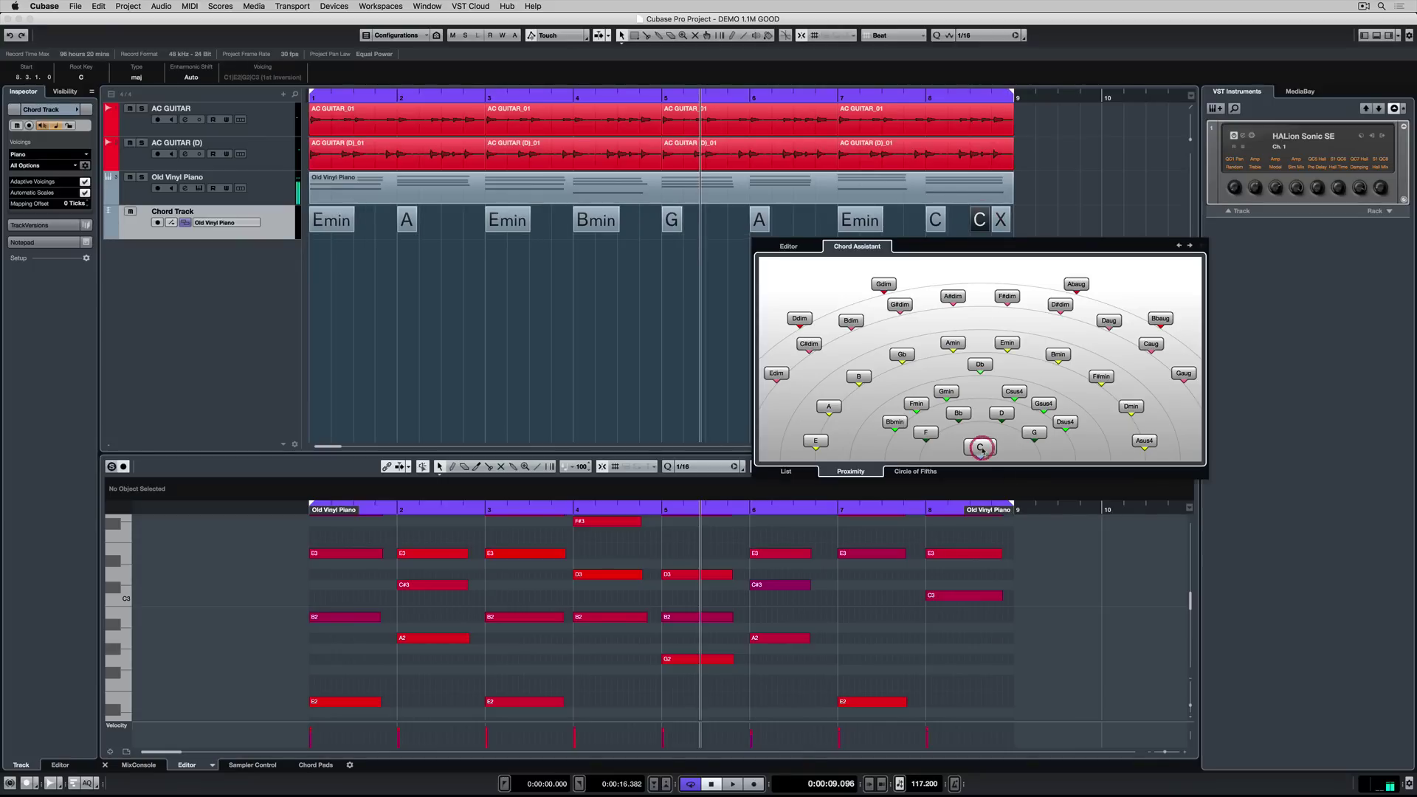
key("Right")
left_click(1002, 415)
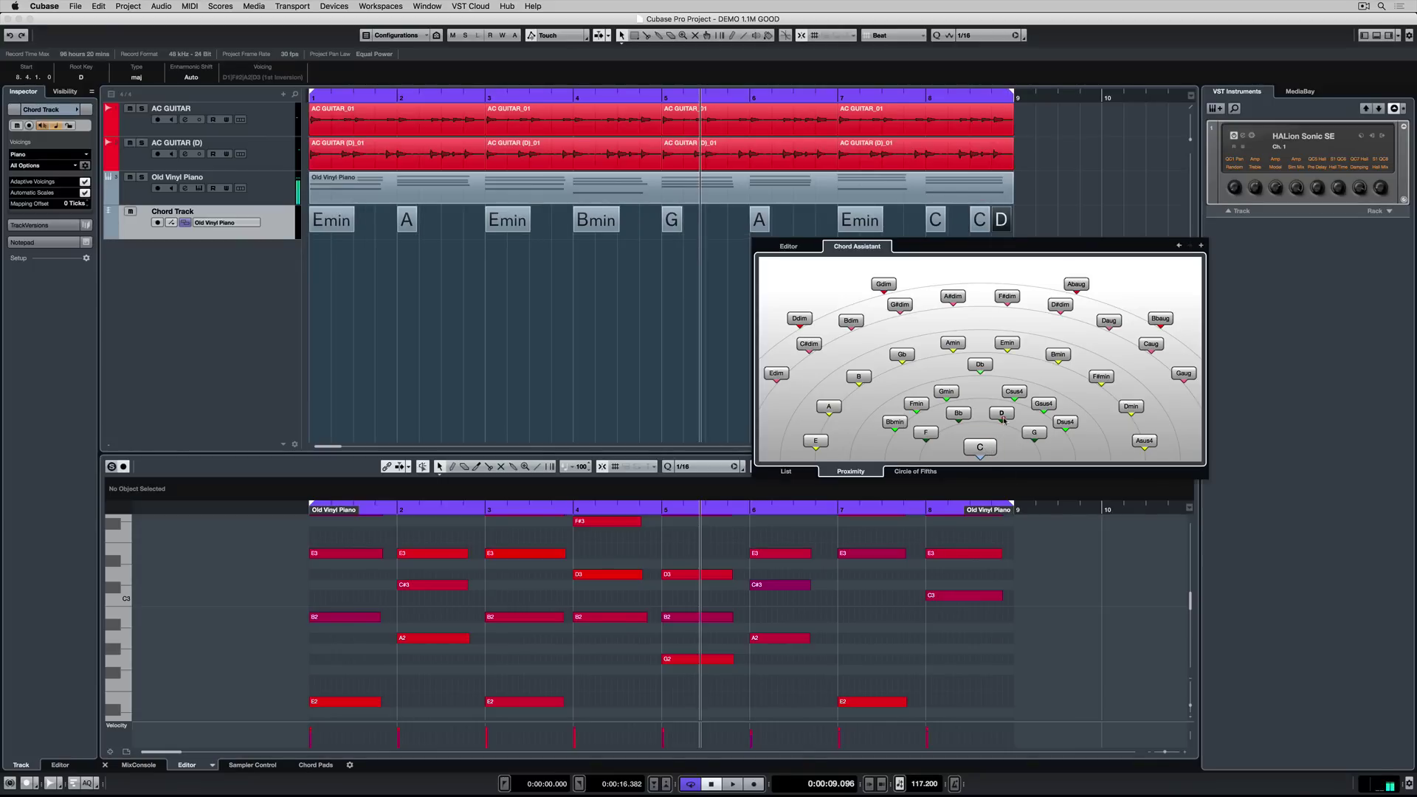
left_click(1089, 224)
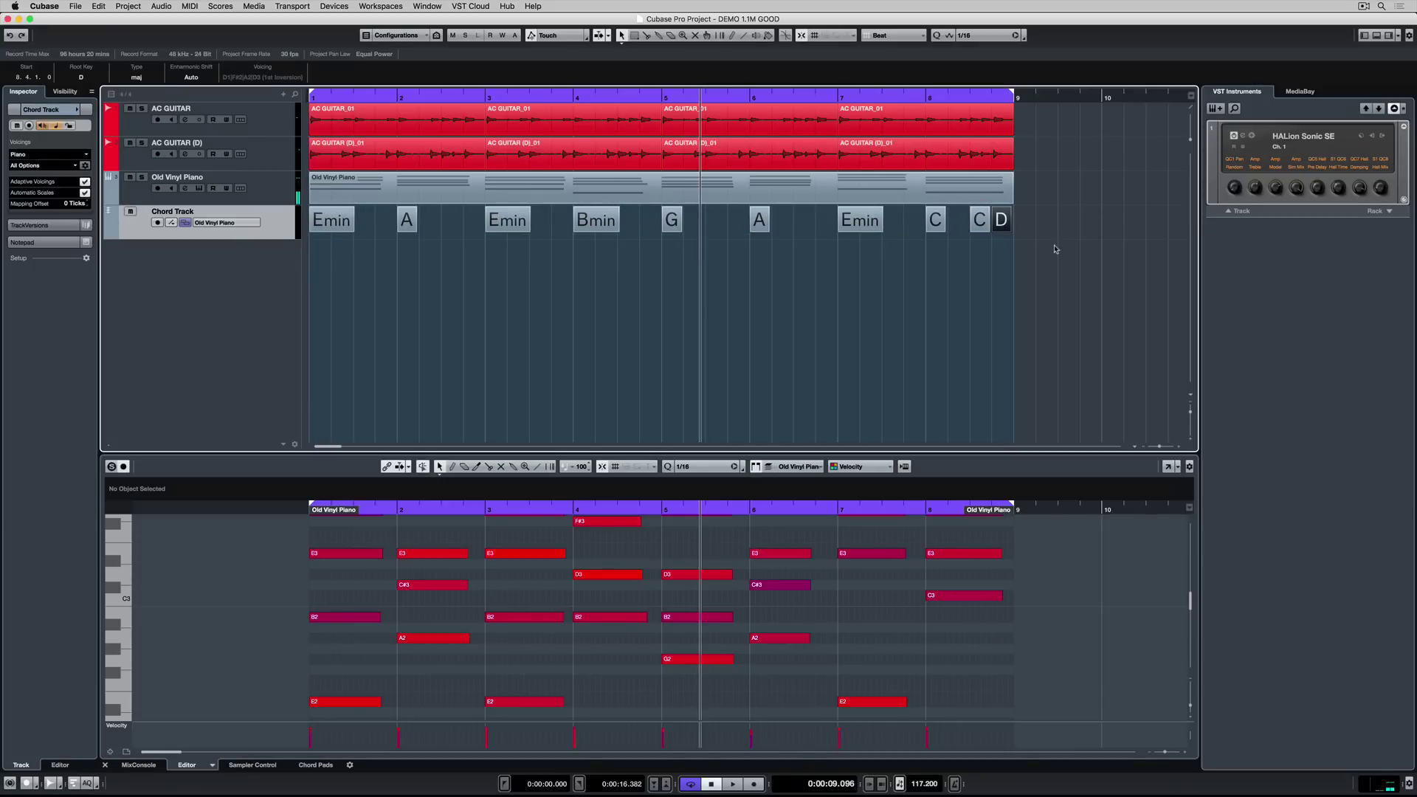
left_click(284, 199)
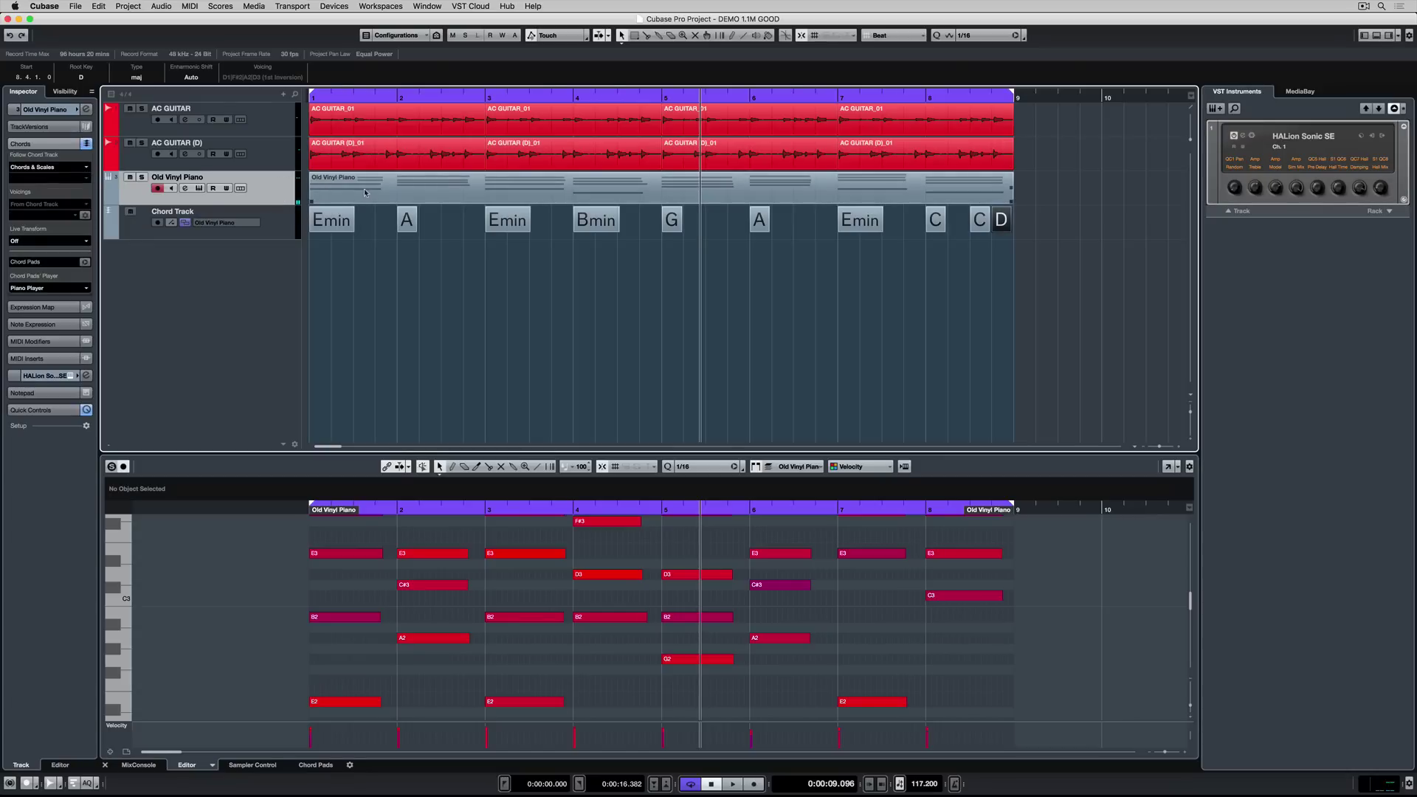
left_click(33, 289)
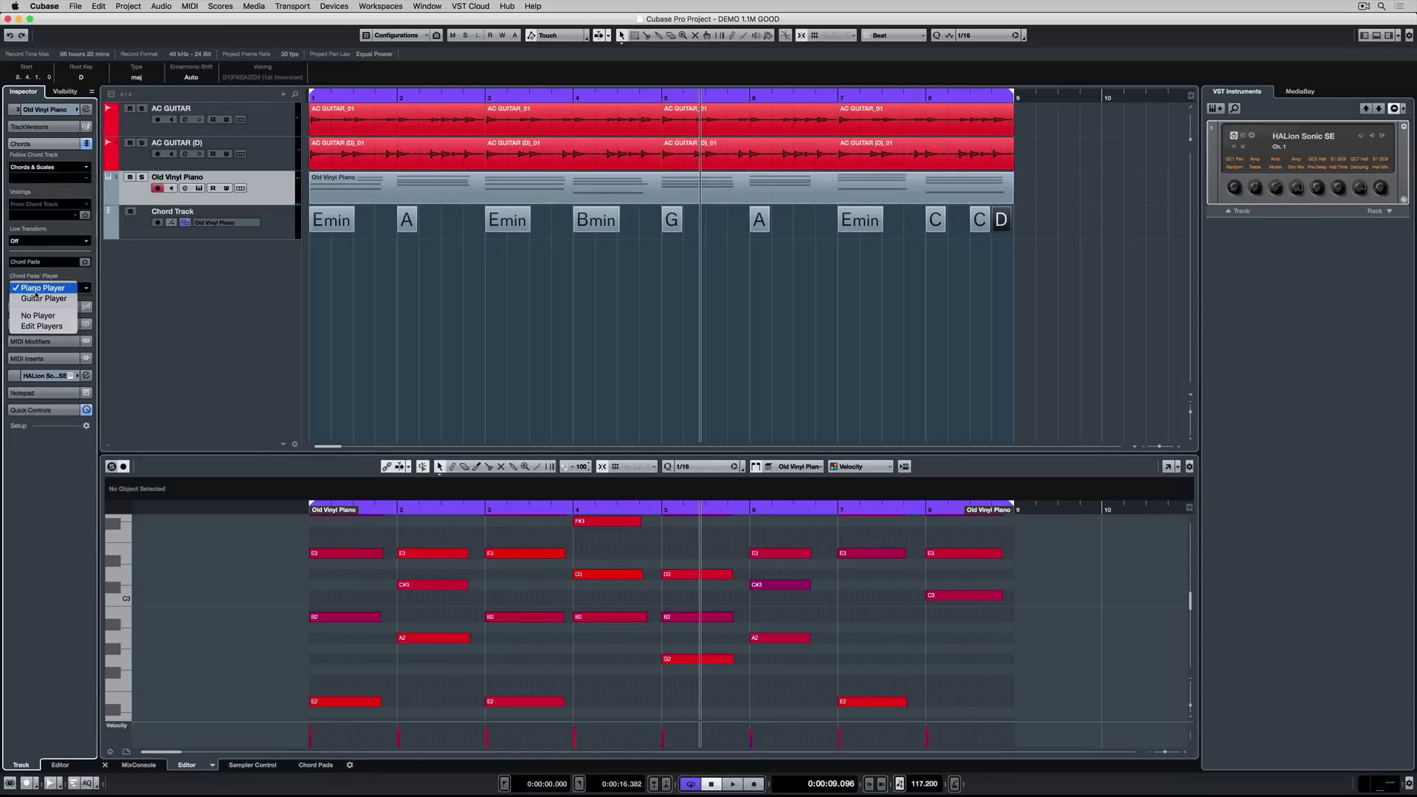
left_click(144, 254)
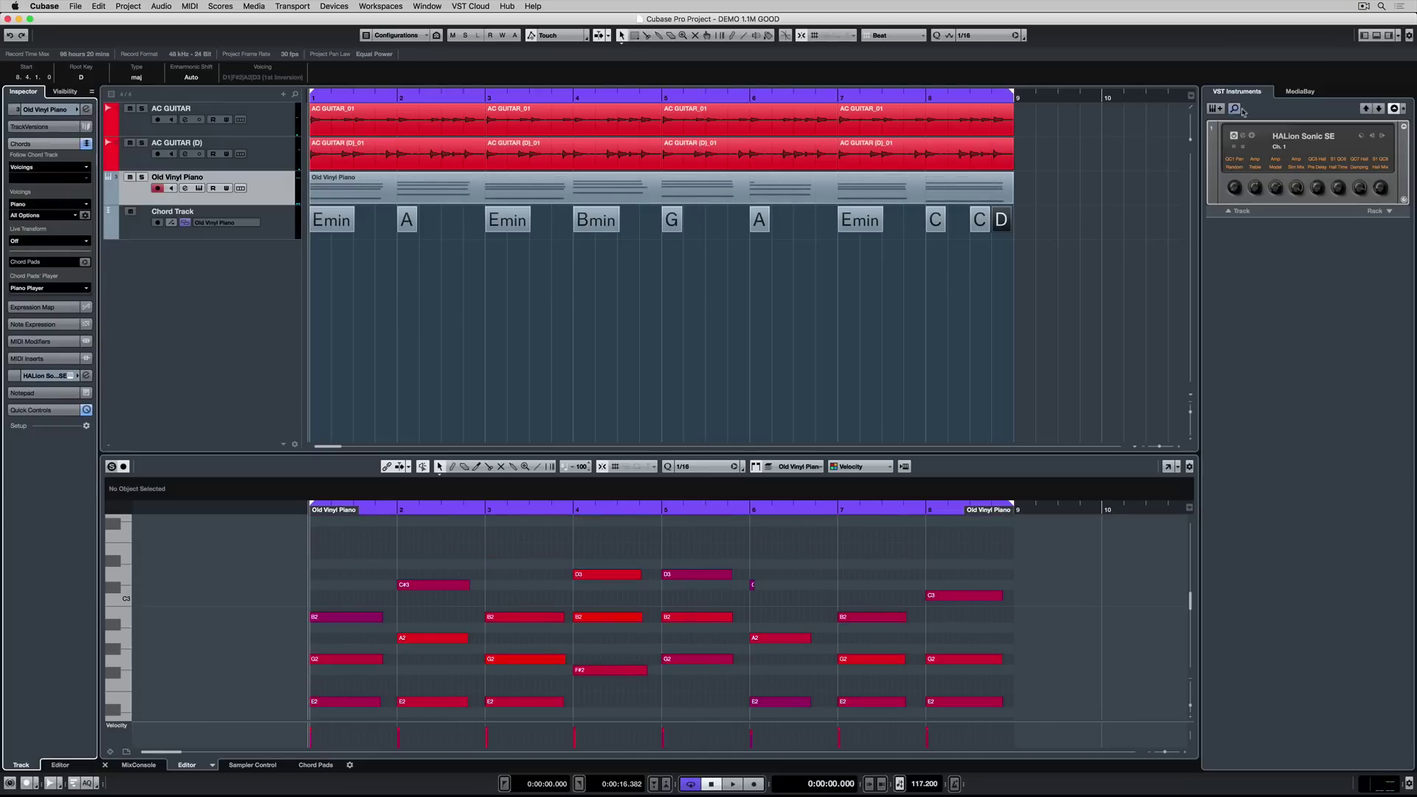
Step: Add a Papou Wappo track from the Drum&Perc Production Grooves presets on Groove Agent SE
left_click(1214, 108)
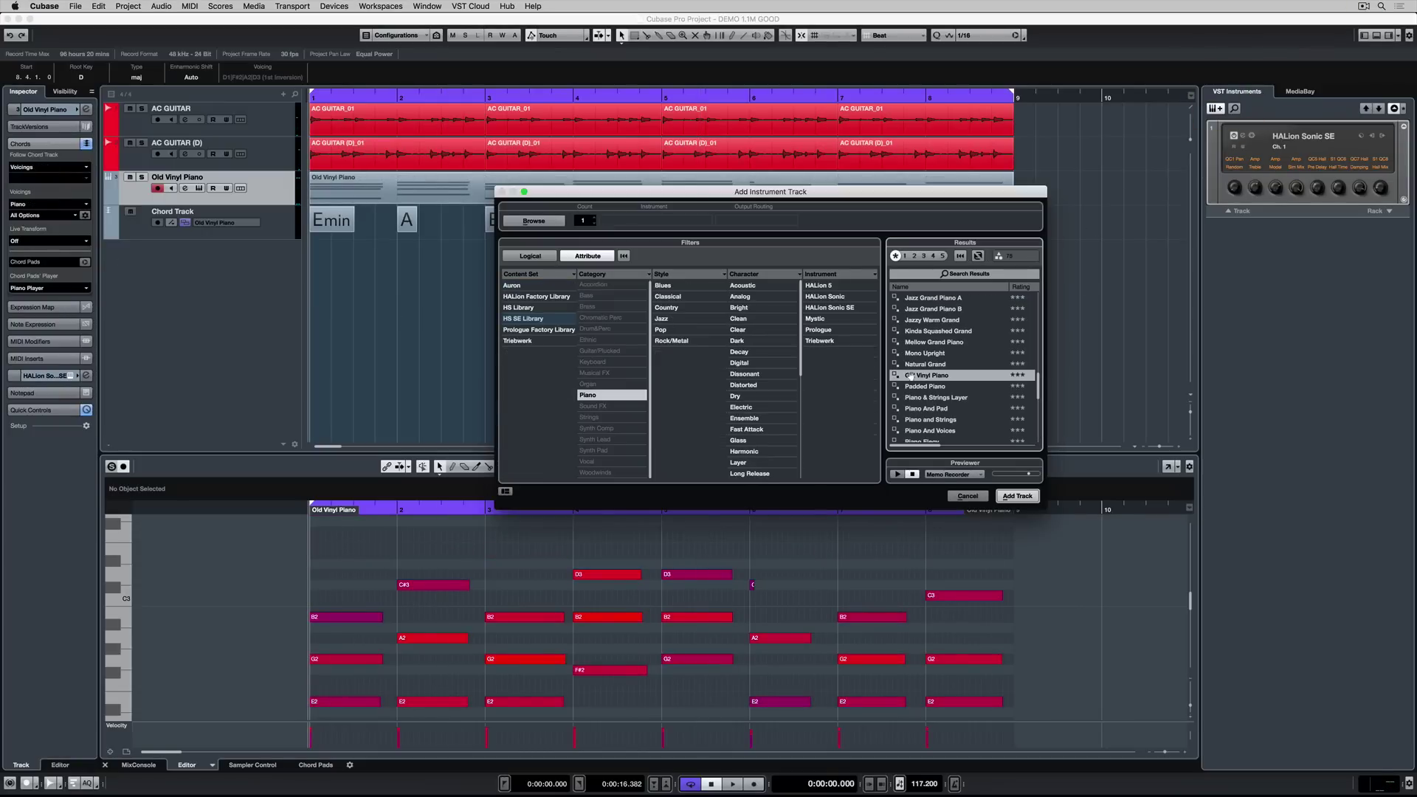
left_click(612, 395)
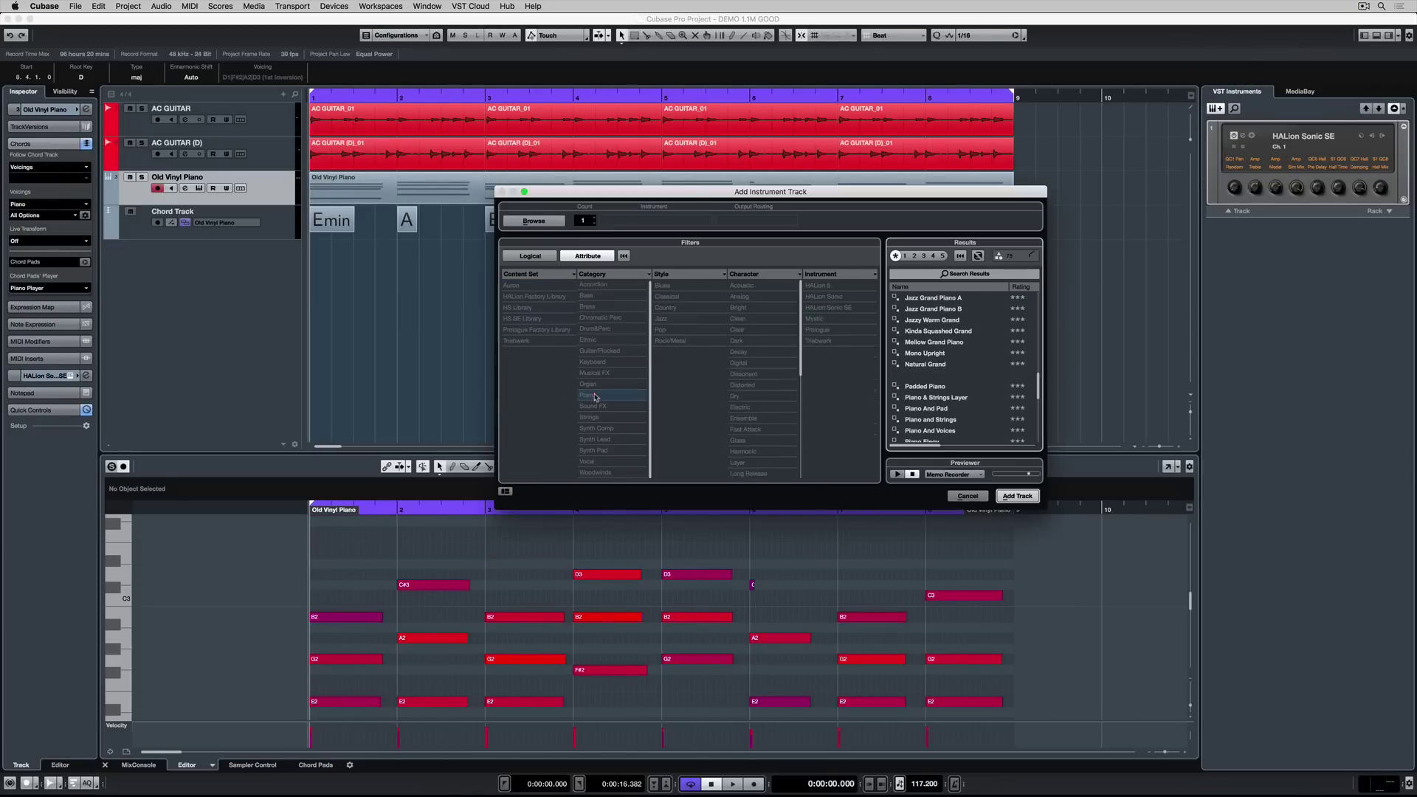
left_click(601, 329)
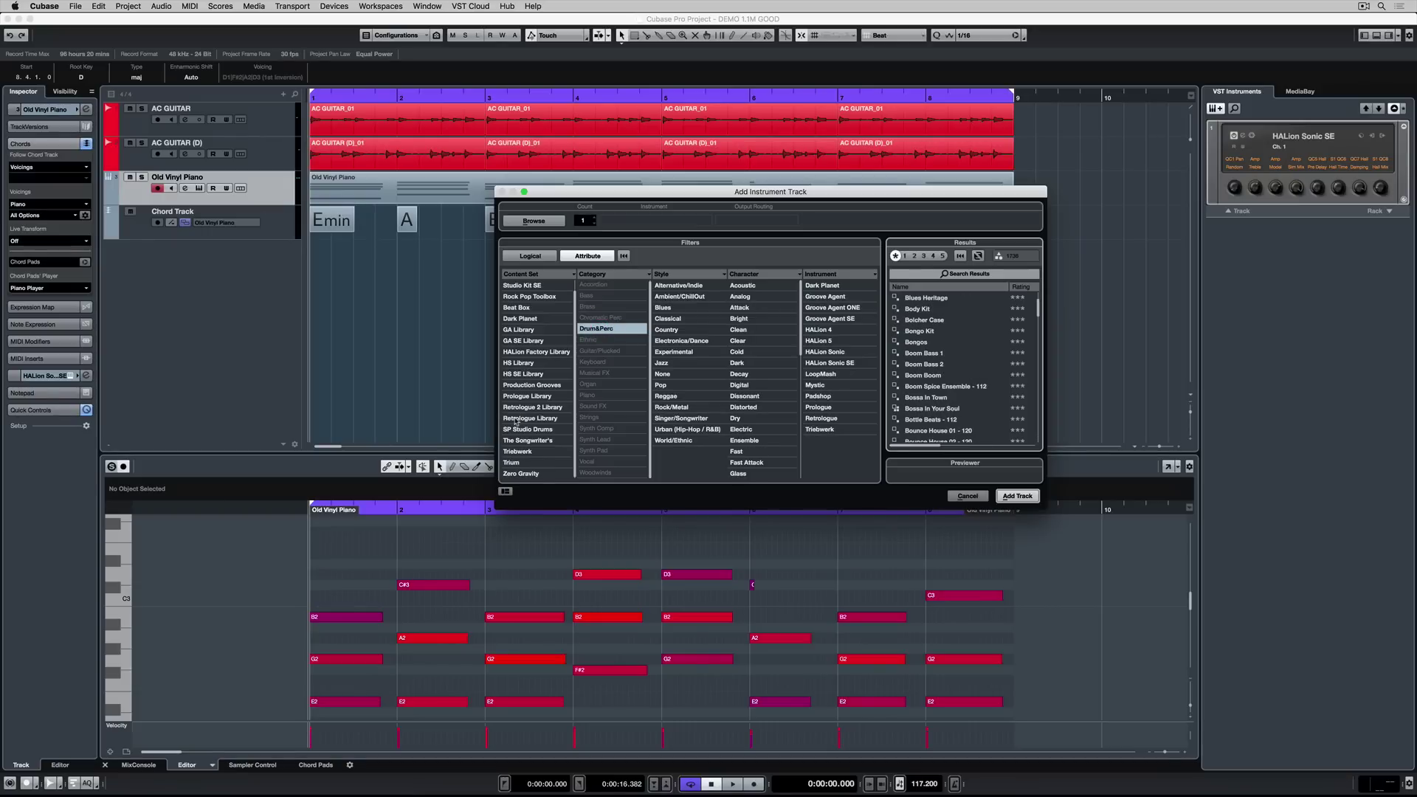
scroll(516, 423, "down", 1)
left_click(518, 384)
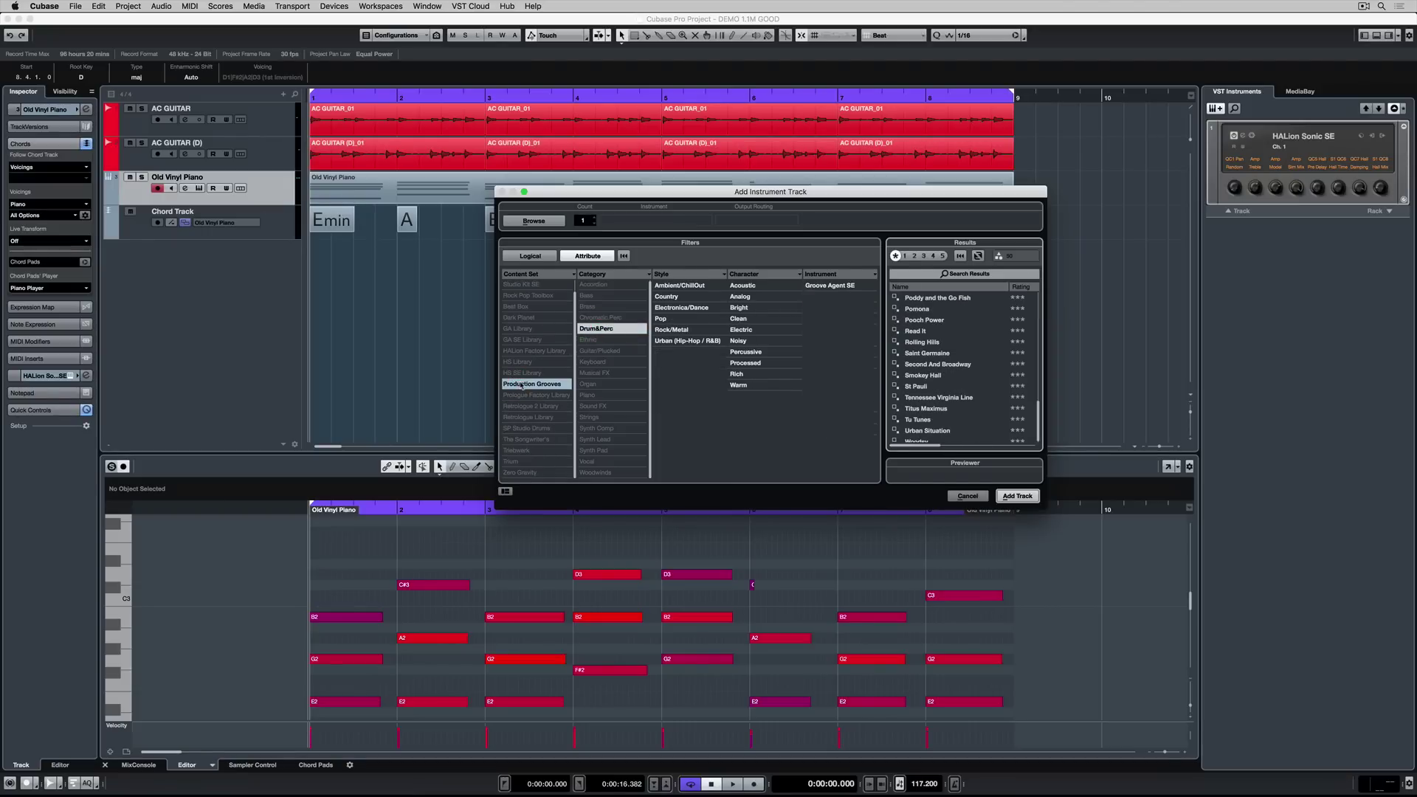
scroll(946, 389, "up", 3)
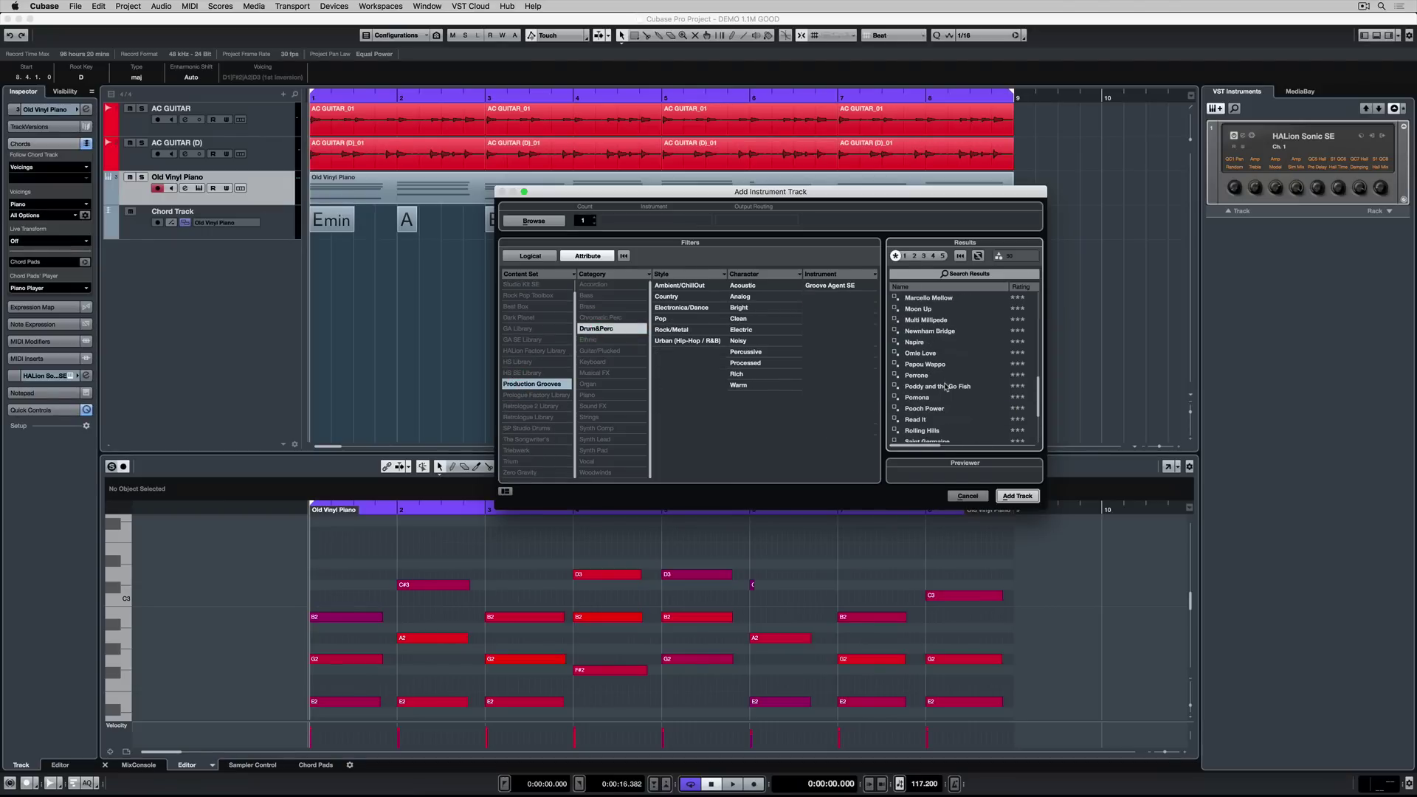
left_click(918, 367)
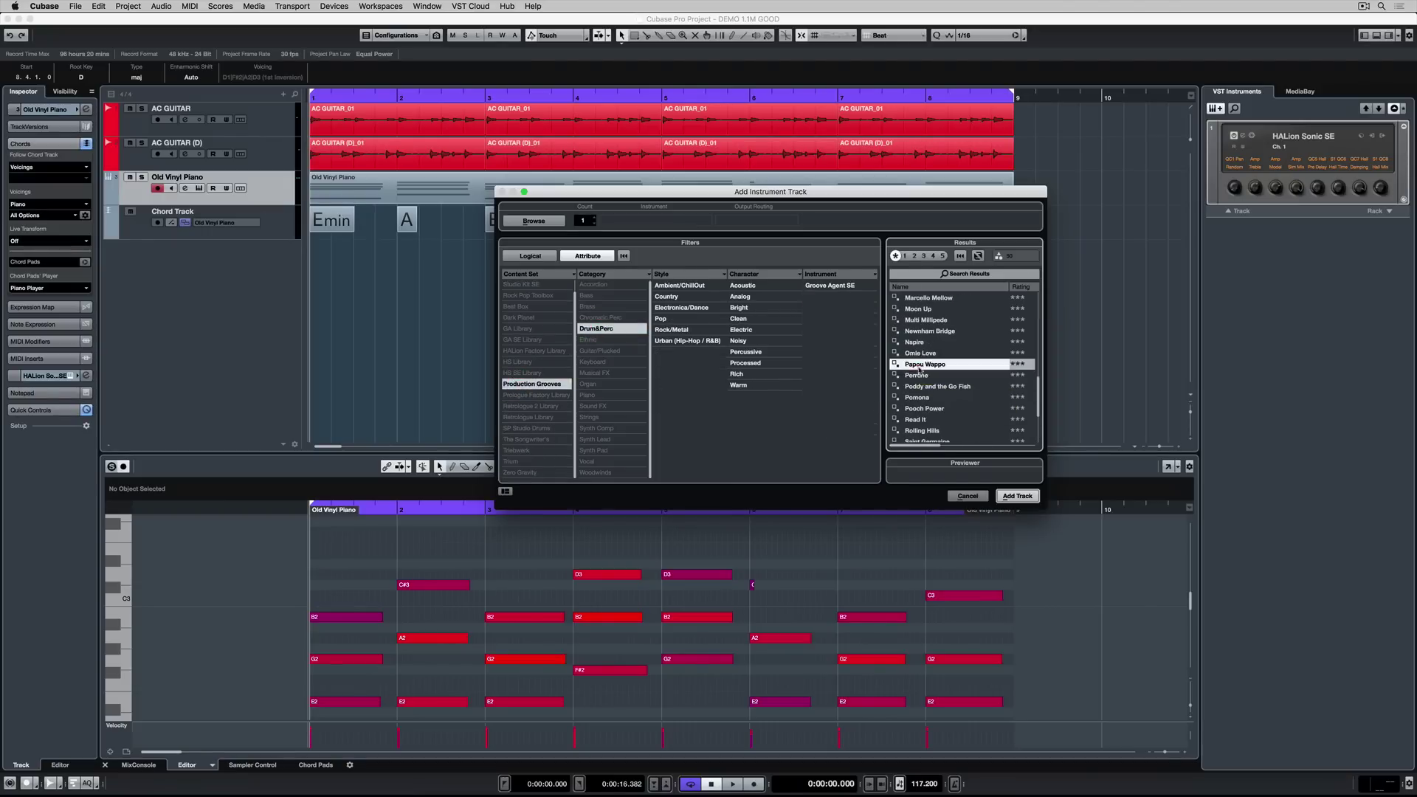
left_click(1009, 497)
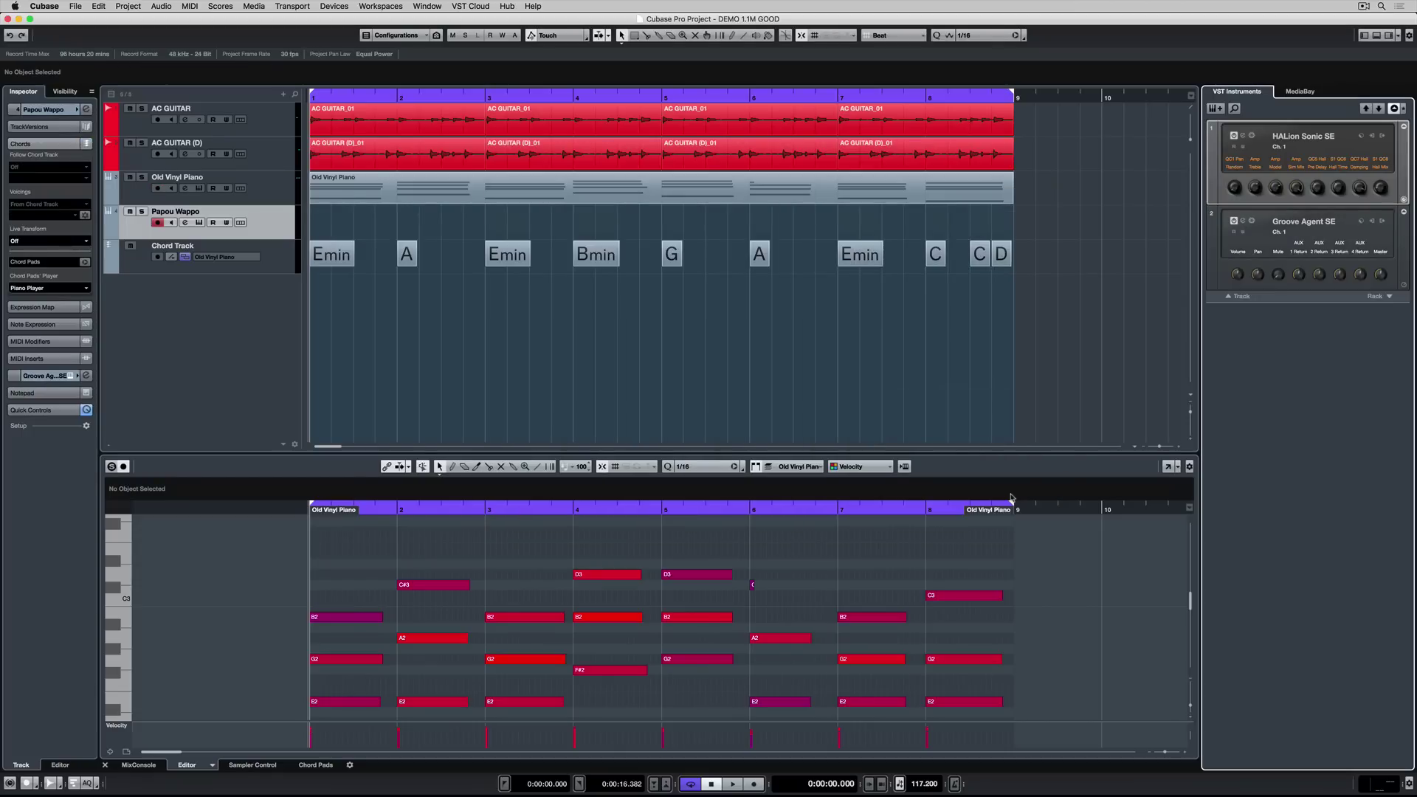
Step: In Groove Agent SE's pattern pads, audition Groove 06, Perc 3 and Groove 07
left_click(1243, 221)
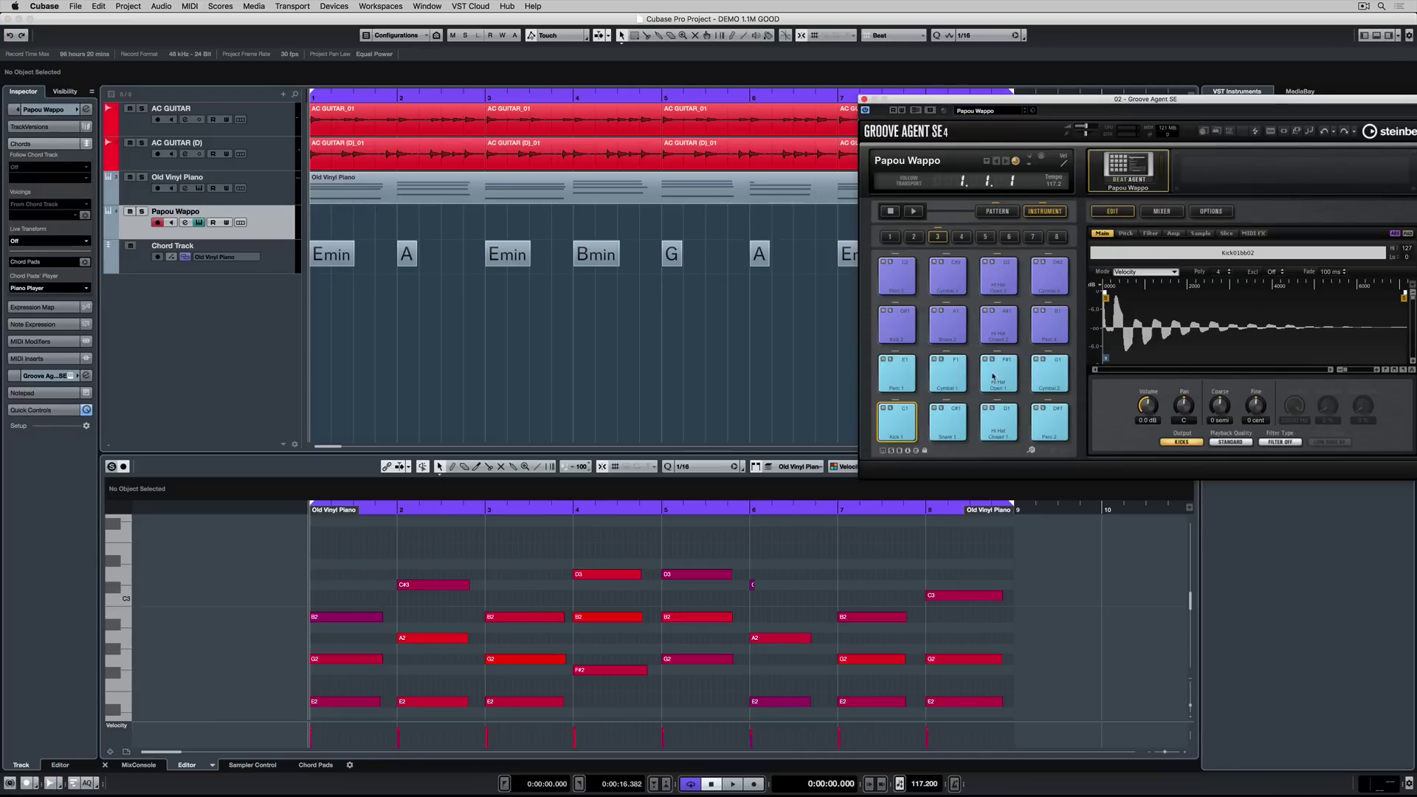
left_click(941, 421)
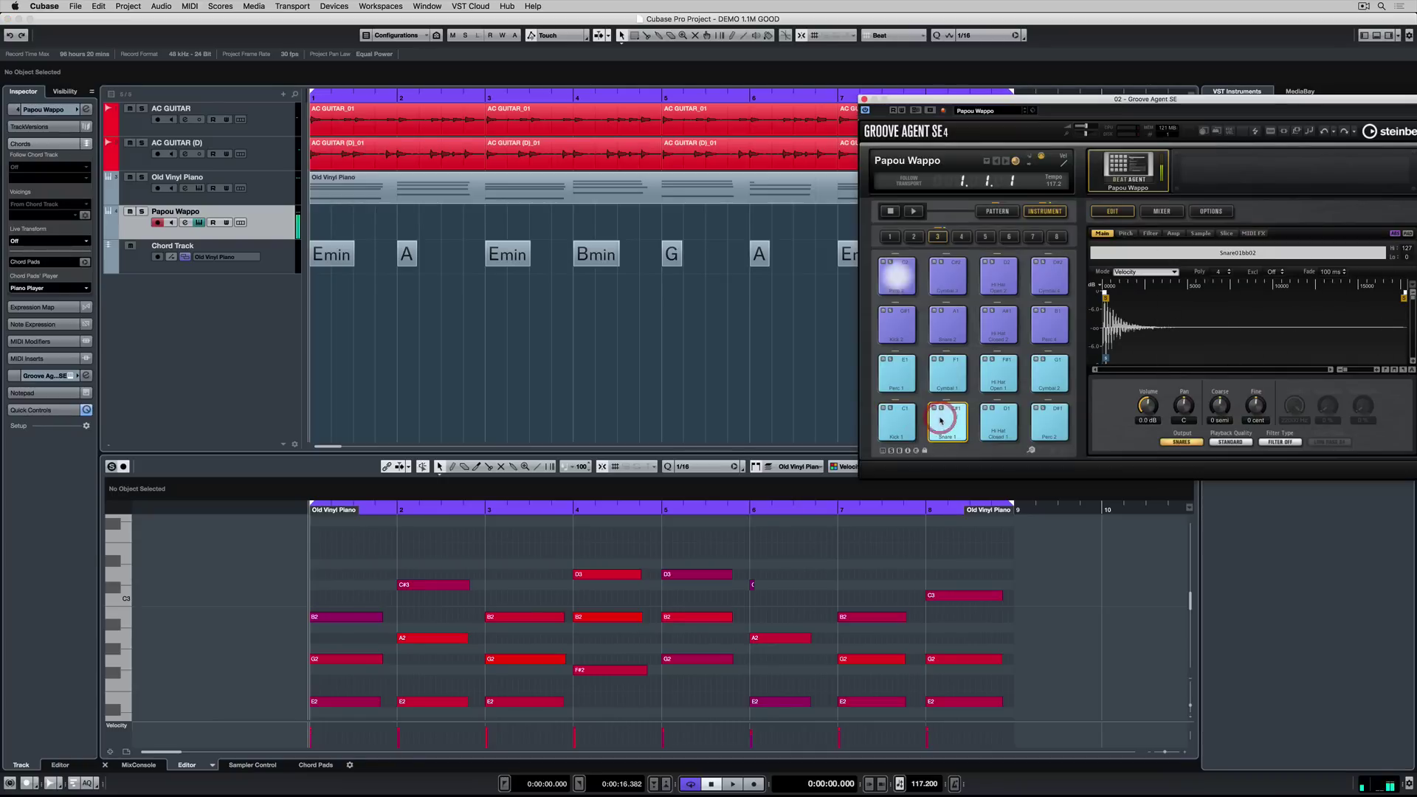
left_click(996, 212)
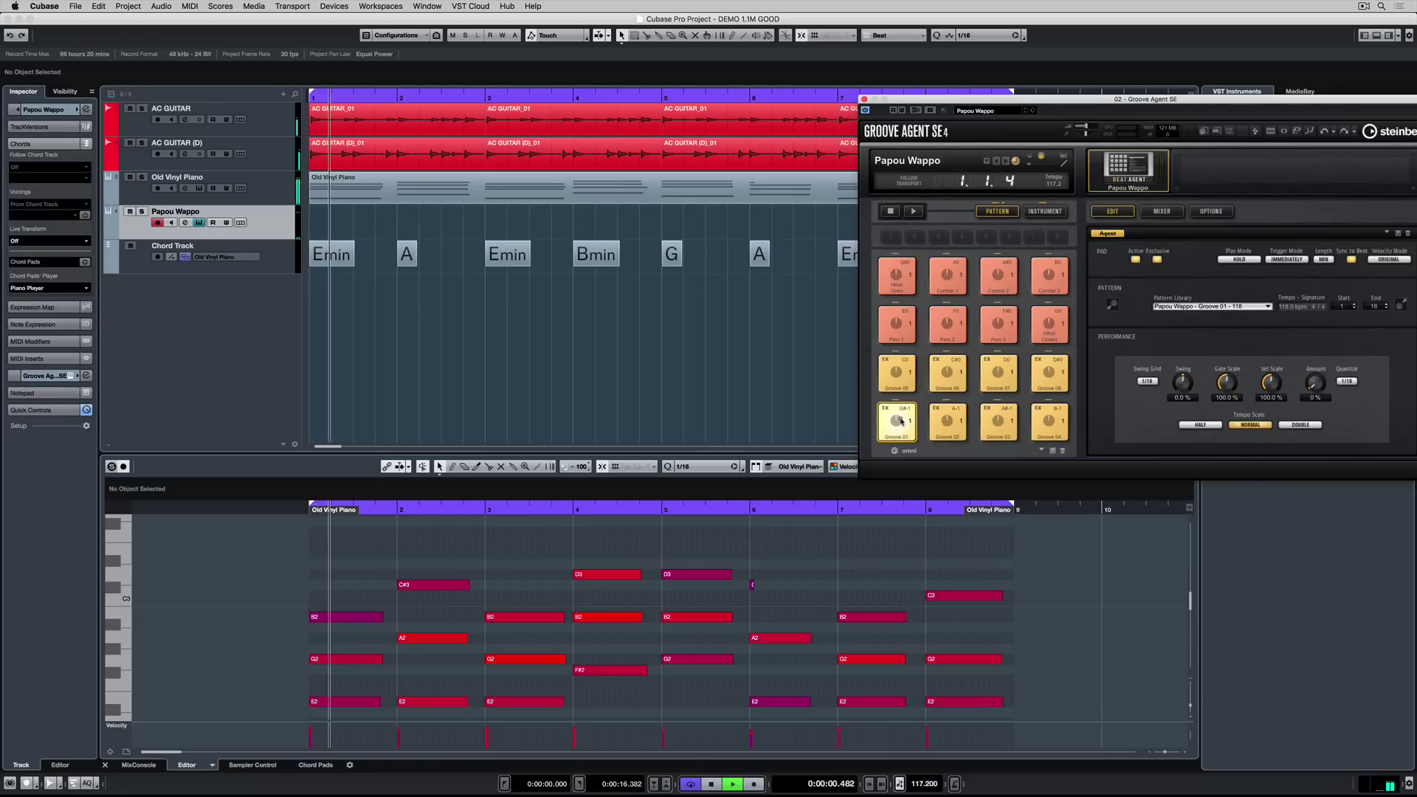
left_click(947, 372)
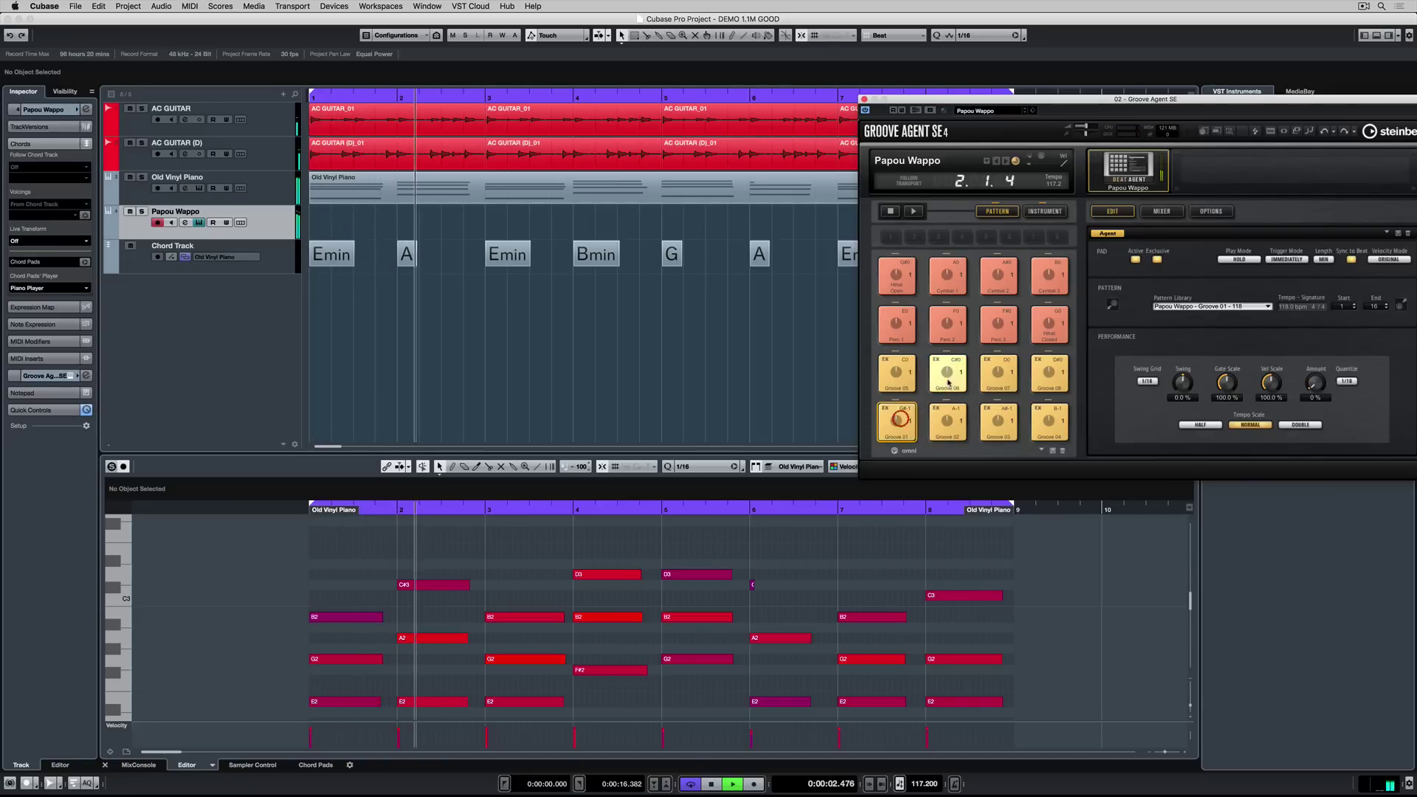
left_click(995, 329)
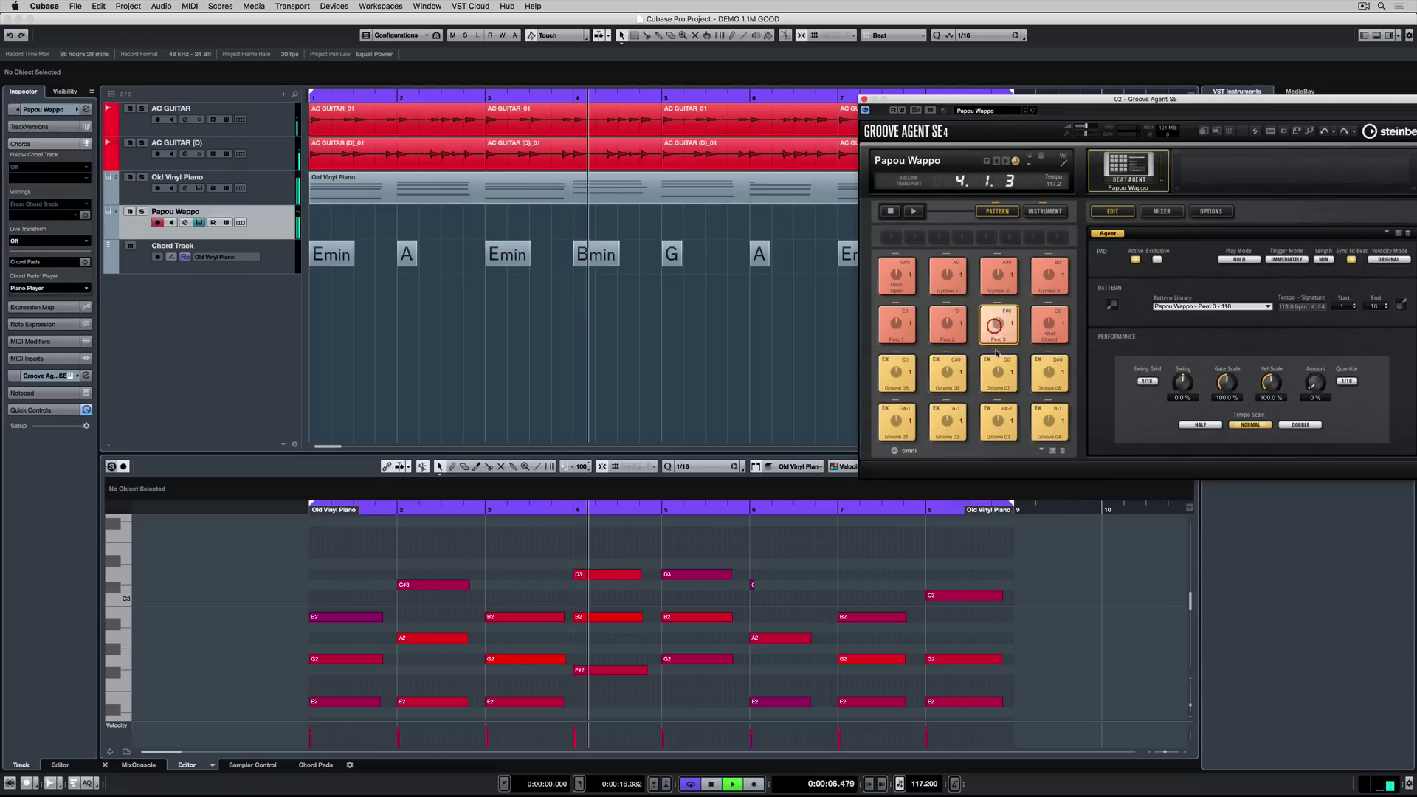
left_click(994, 374)
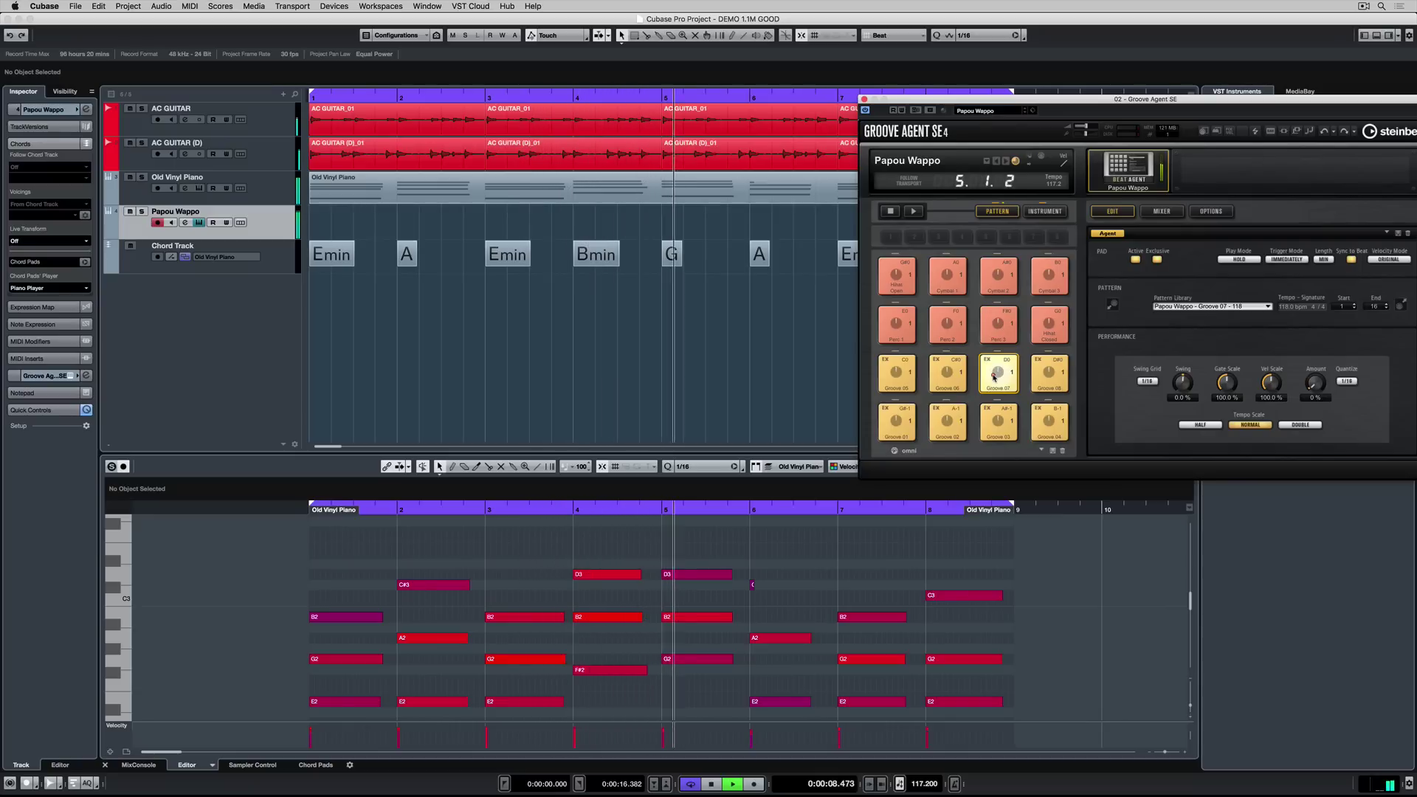
Step: Place Groove 07 at the Papou Wappo track start, copy it to bar 5, and play back
mouse_move(995, 374)
left_mouse_down()
mouse_move(528, 291)
mouse_move(315, 214)
left_mouse_up()
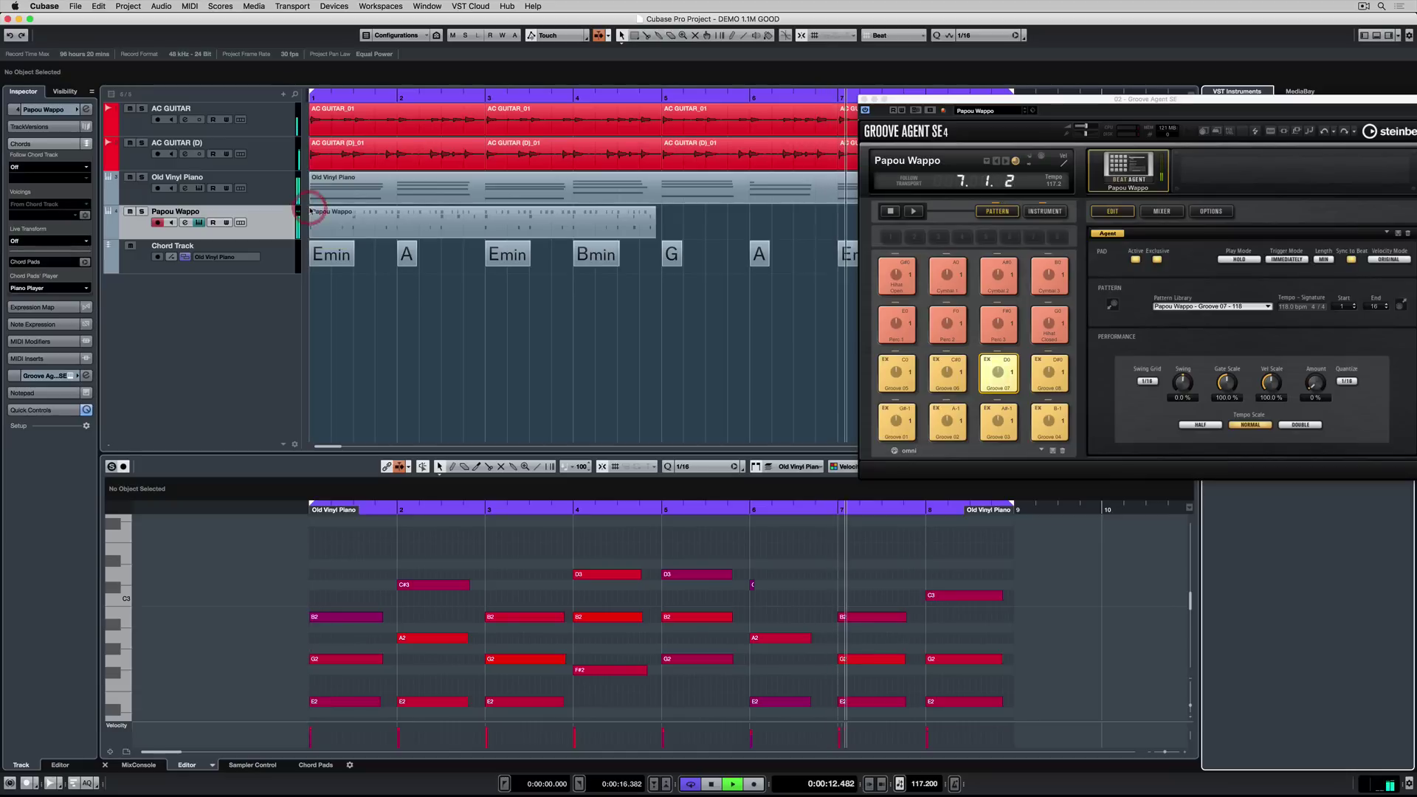
key("space")
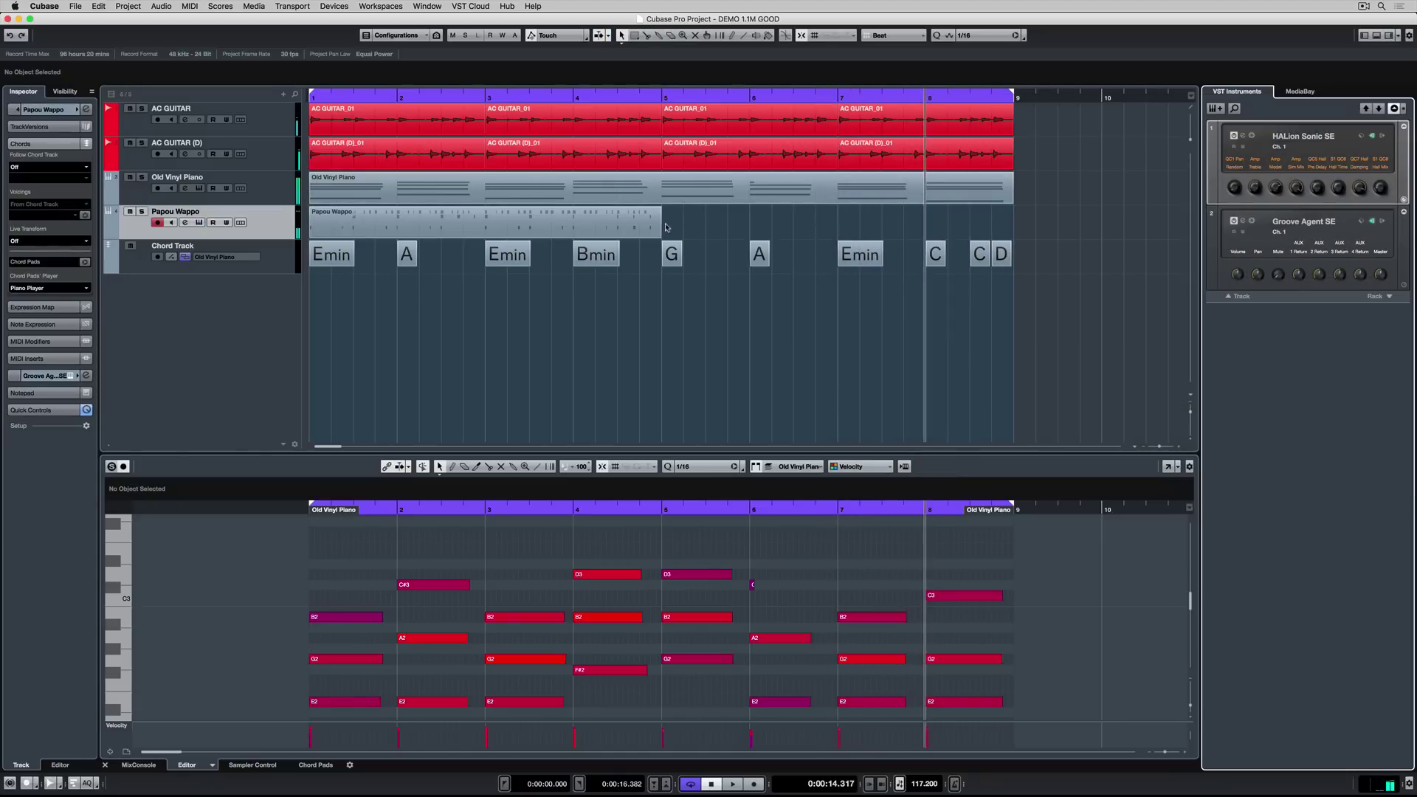
left_click_drag(659, 225, 915, 211)
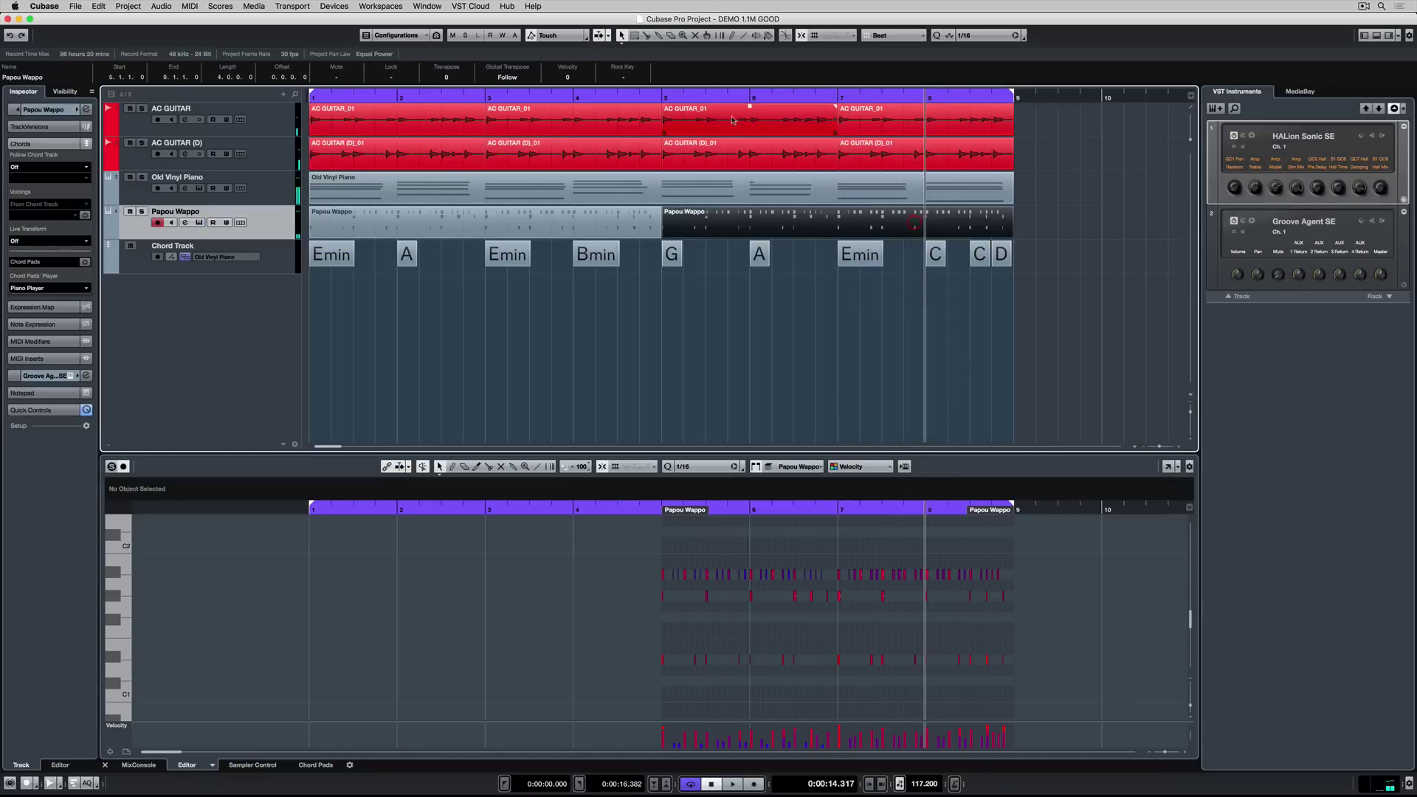
left_click(593, 96)
key("space")
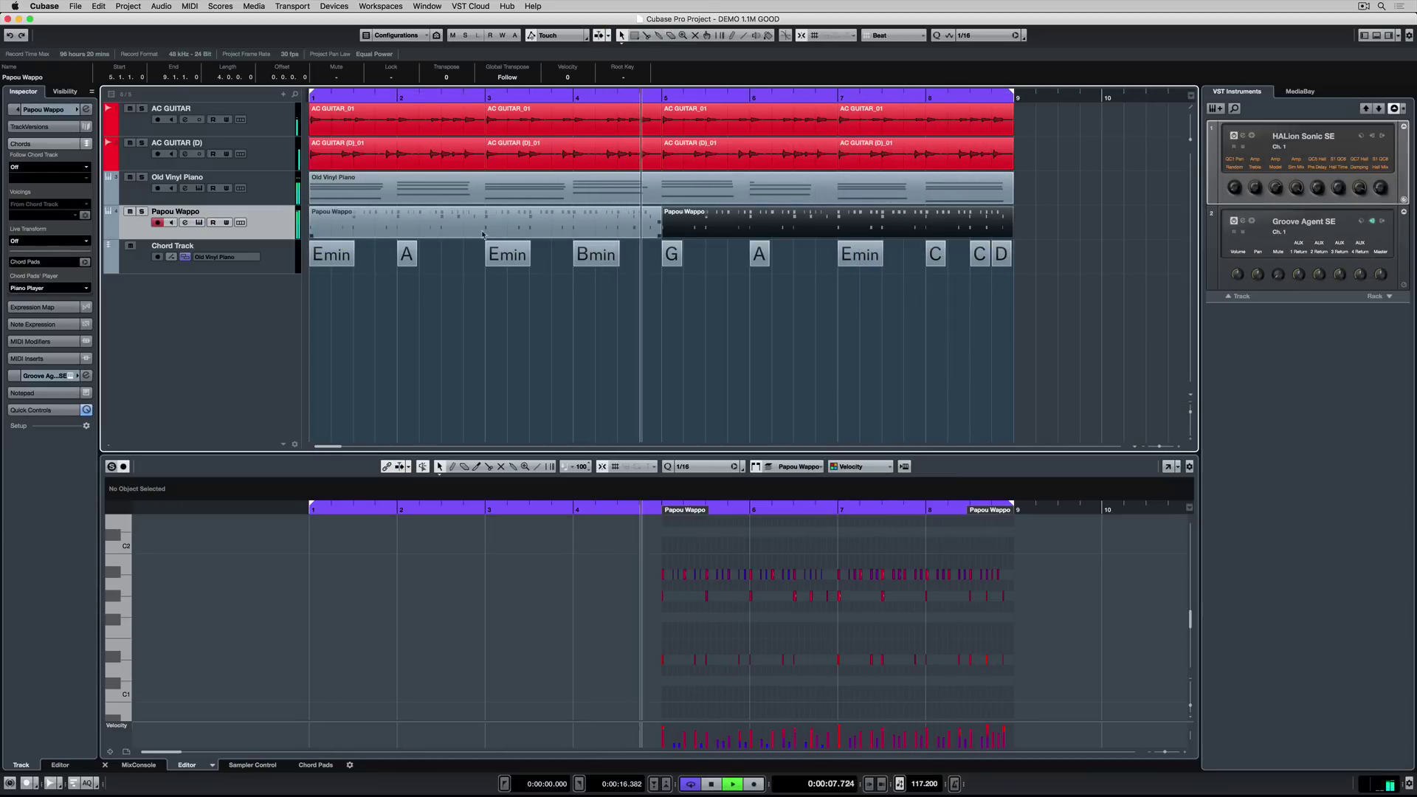
key("space")
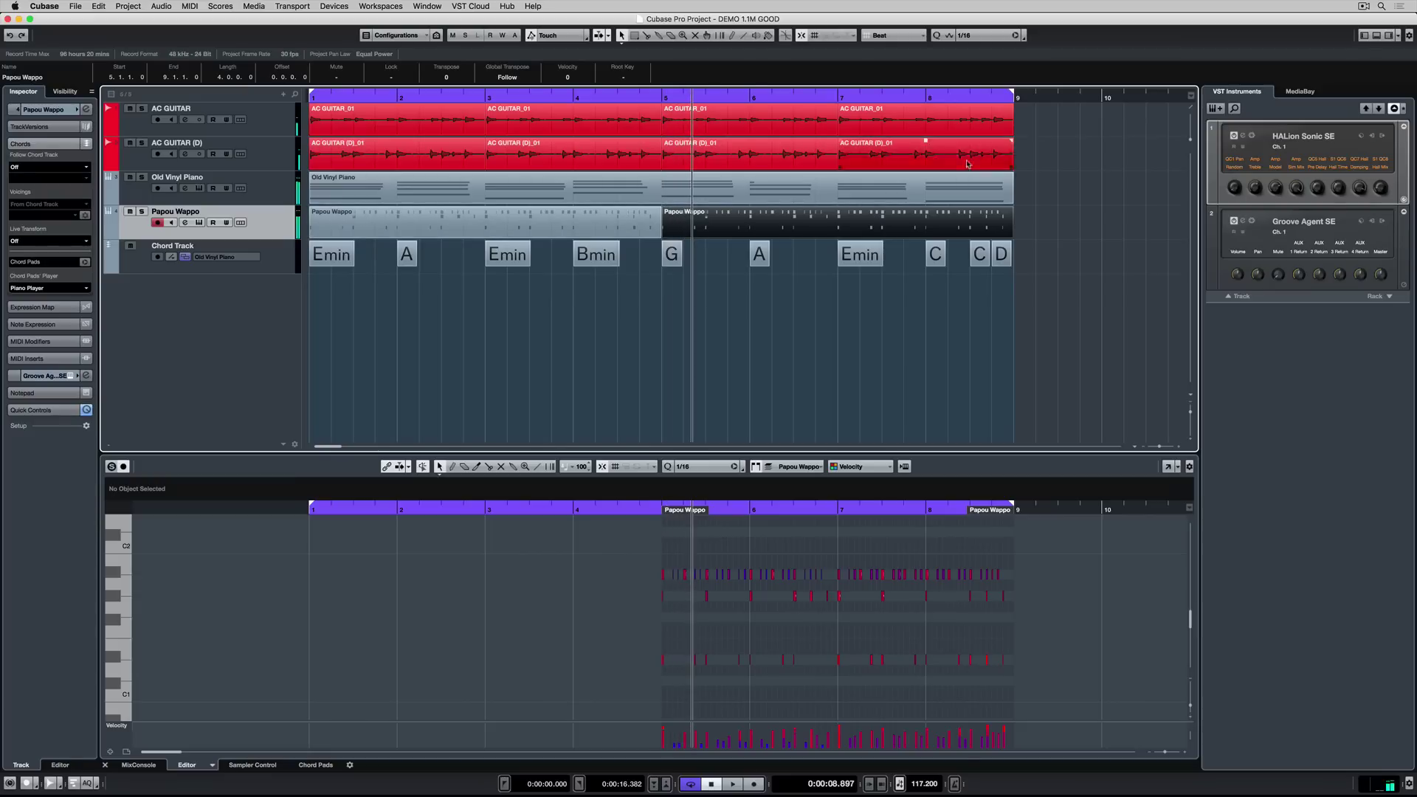
Step: Add a Saint Germaine instrument track from the Production Grooves presets with Groove Agent SE
left_click(1218, 109)
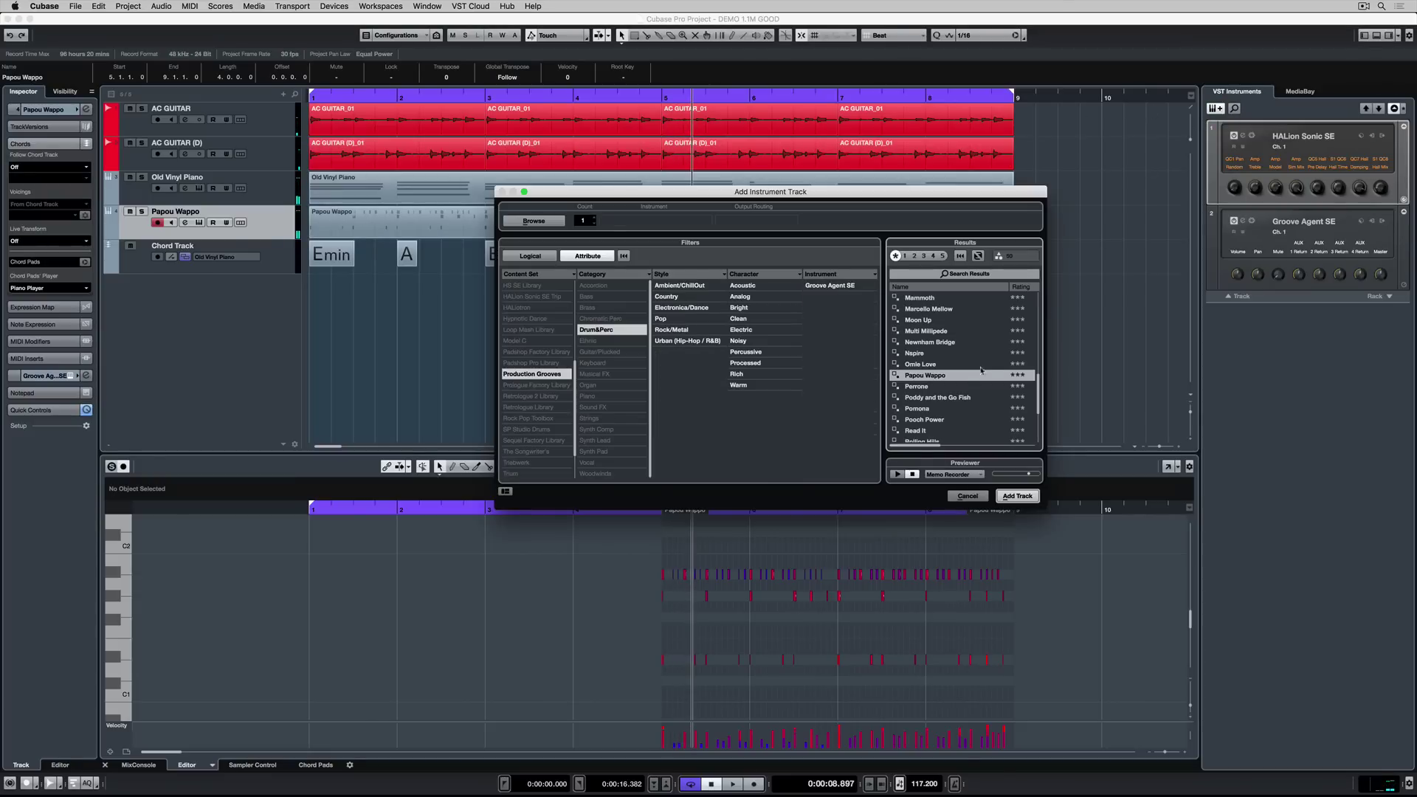
scroll(942, 405, "down", 3)
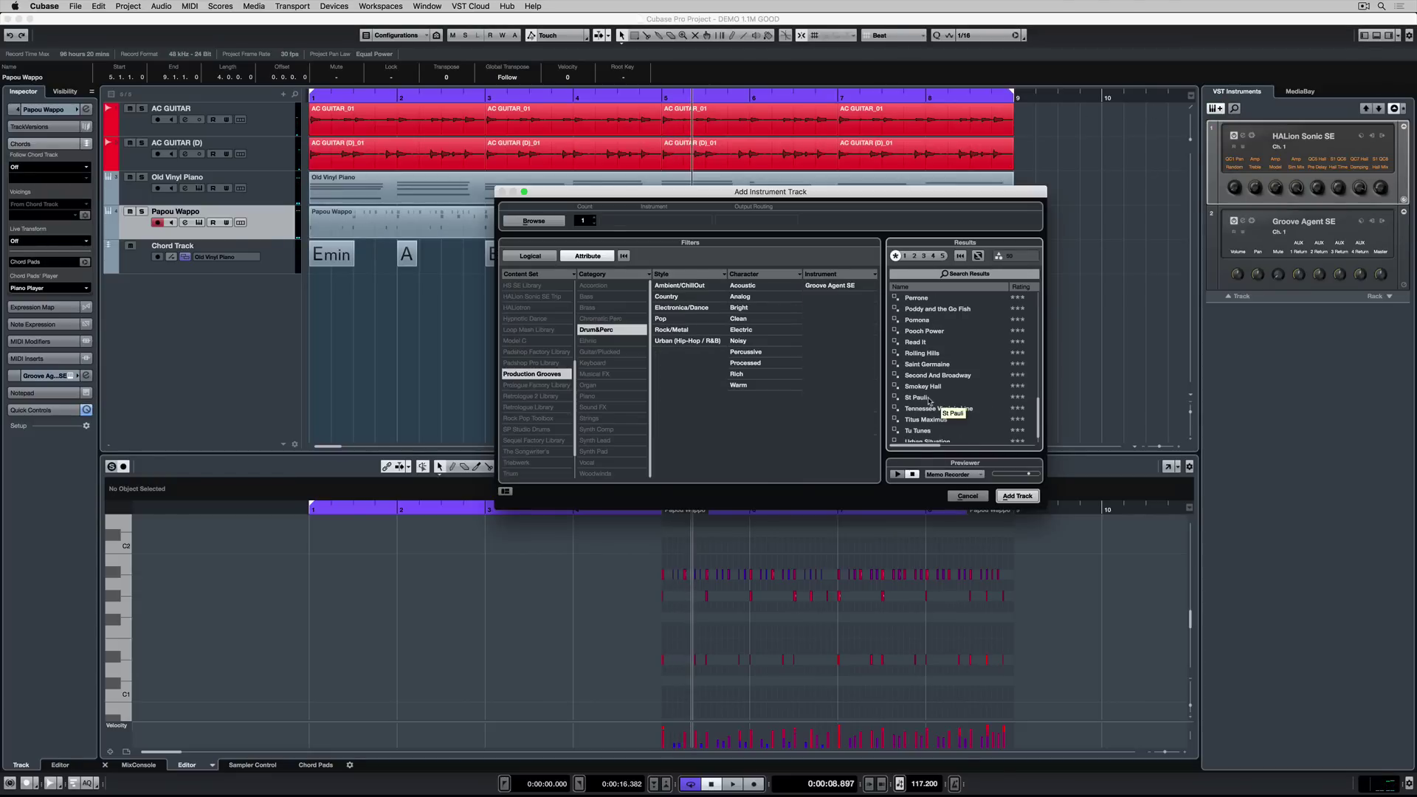
left_click(934, 364)
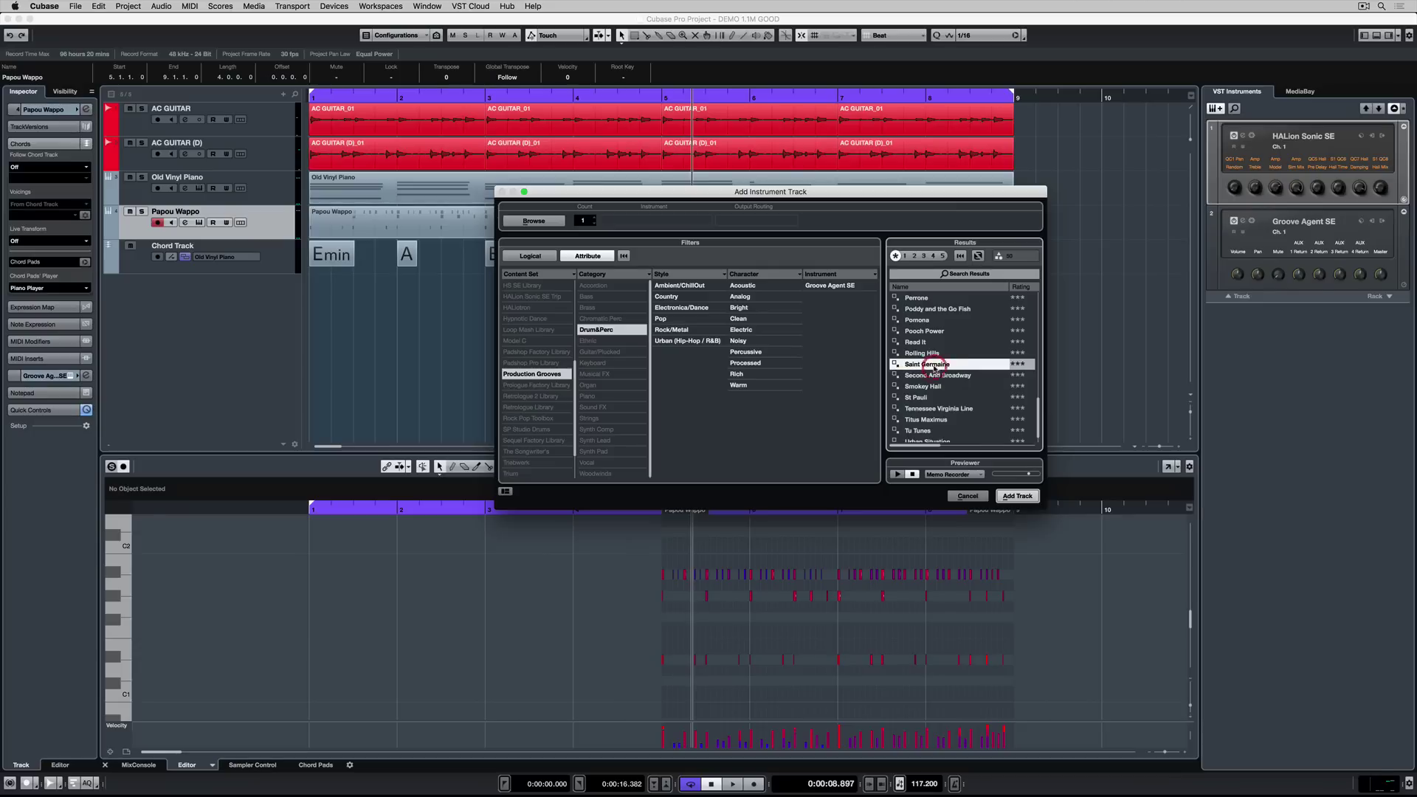
left_click(1018, 497)
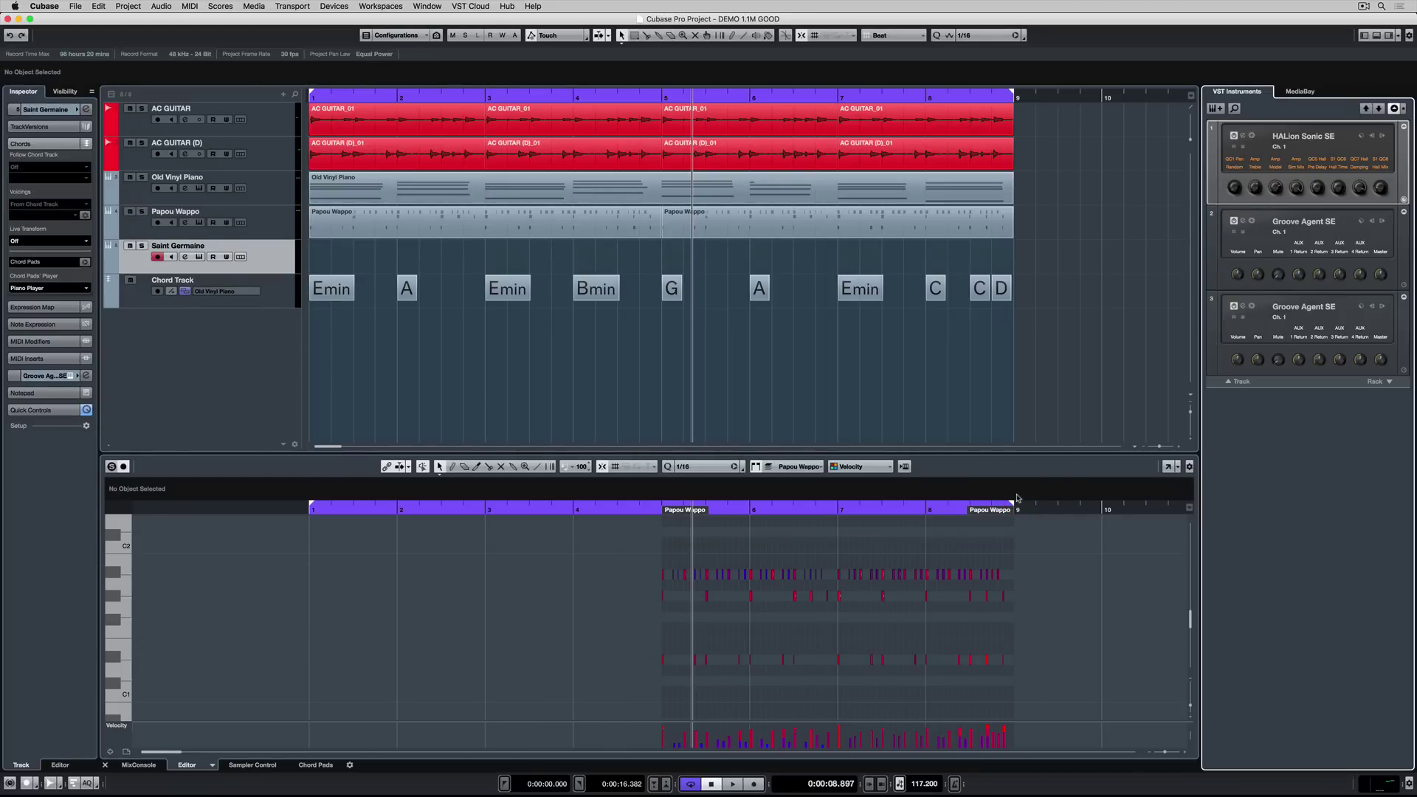
Step: Switch Saint Germaine's Groove Agent SE to Pattern mode and audition Groove 02, 03, 07 and 06
left_click(199, 257)
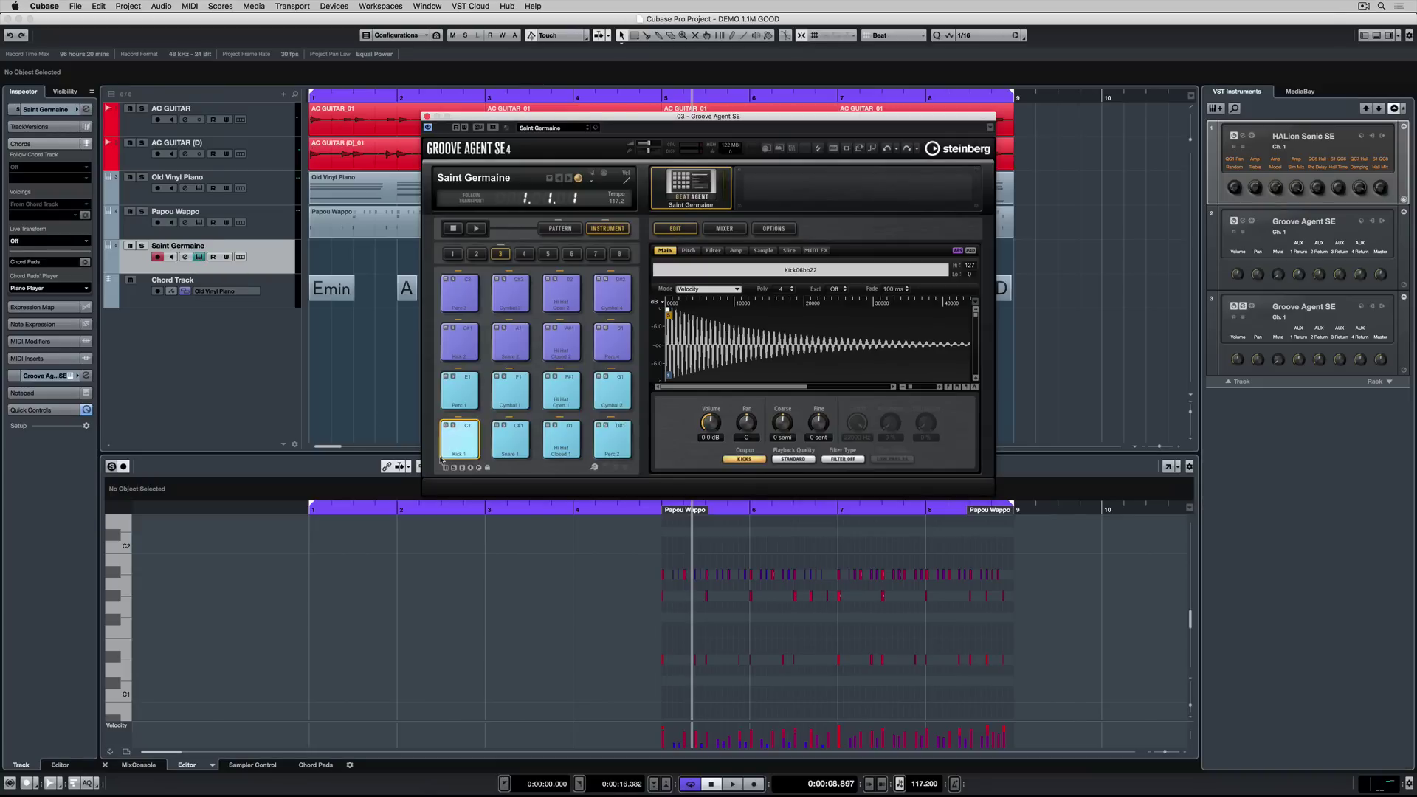
left_click(560, 228)
left_click(516, 441)
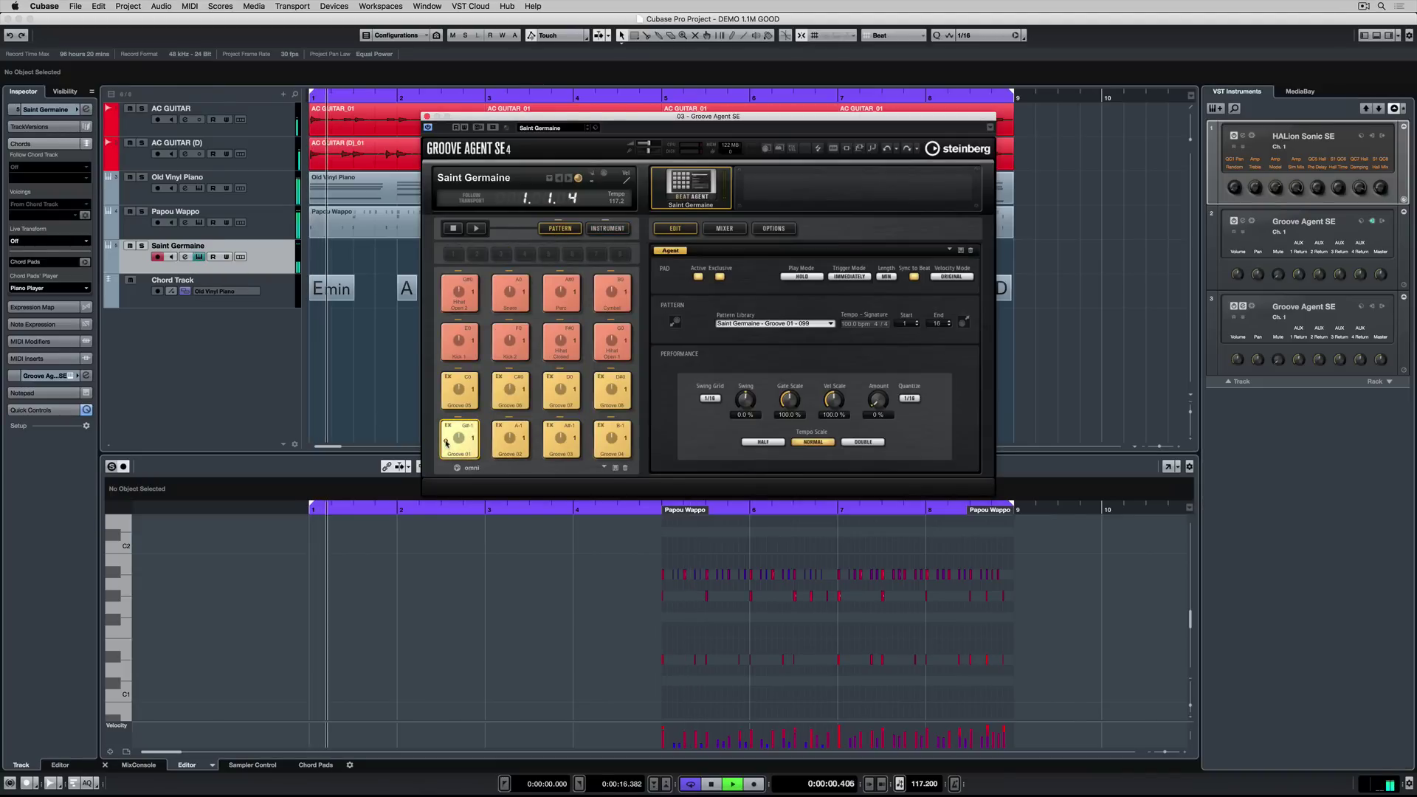
left_click(559, 438)
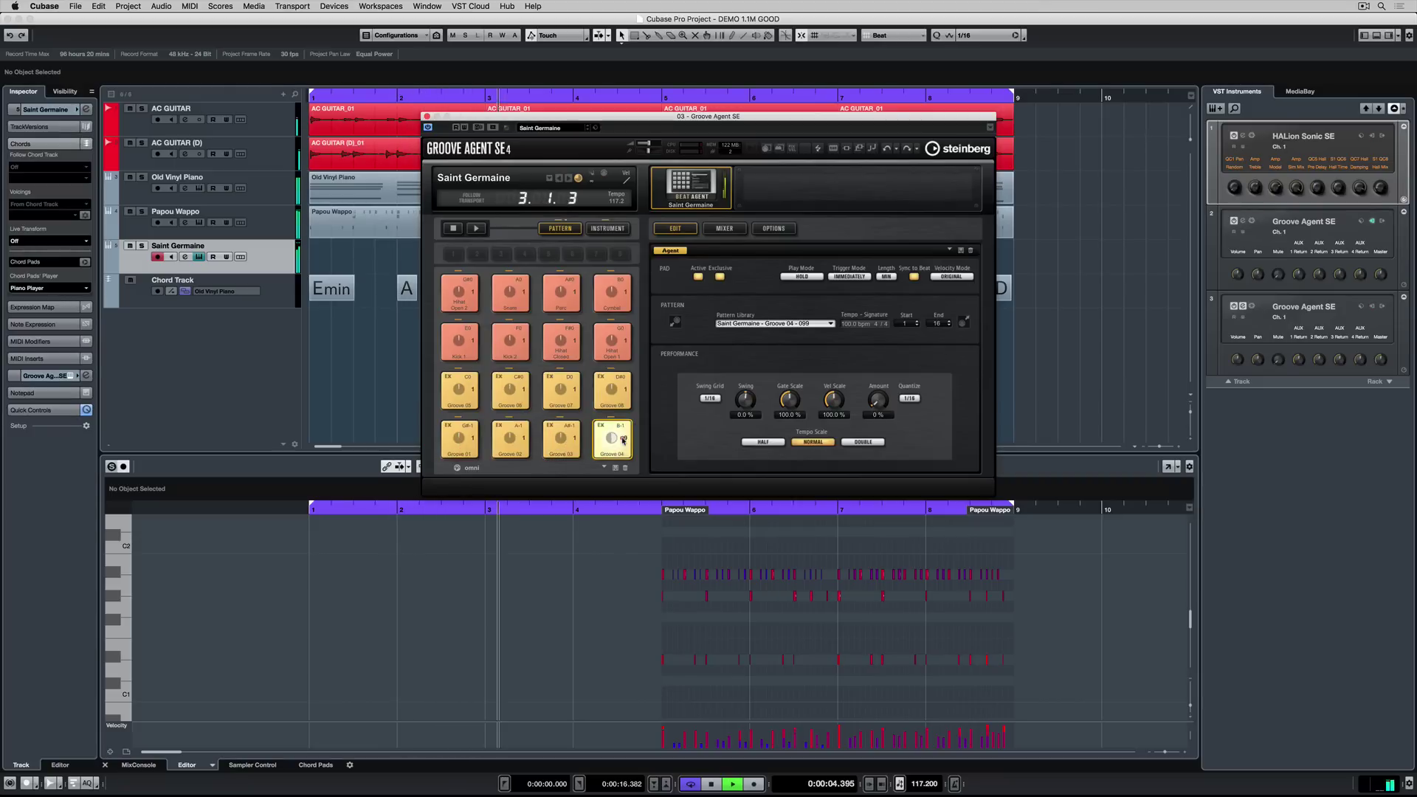
left_click(563, 395)
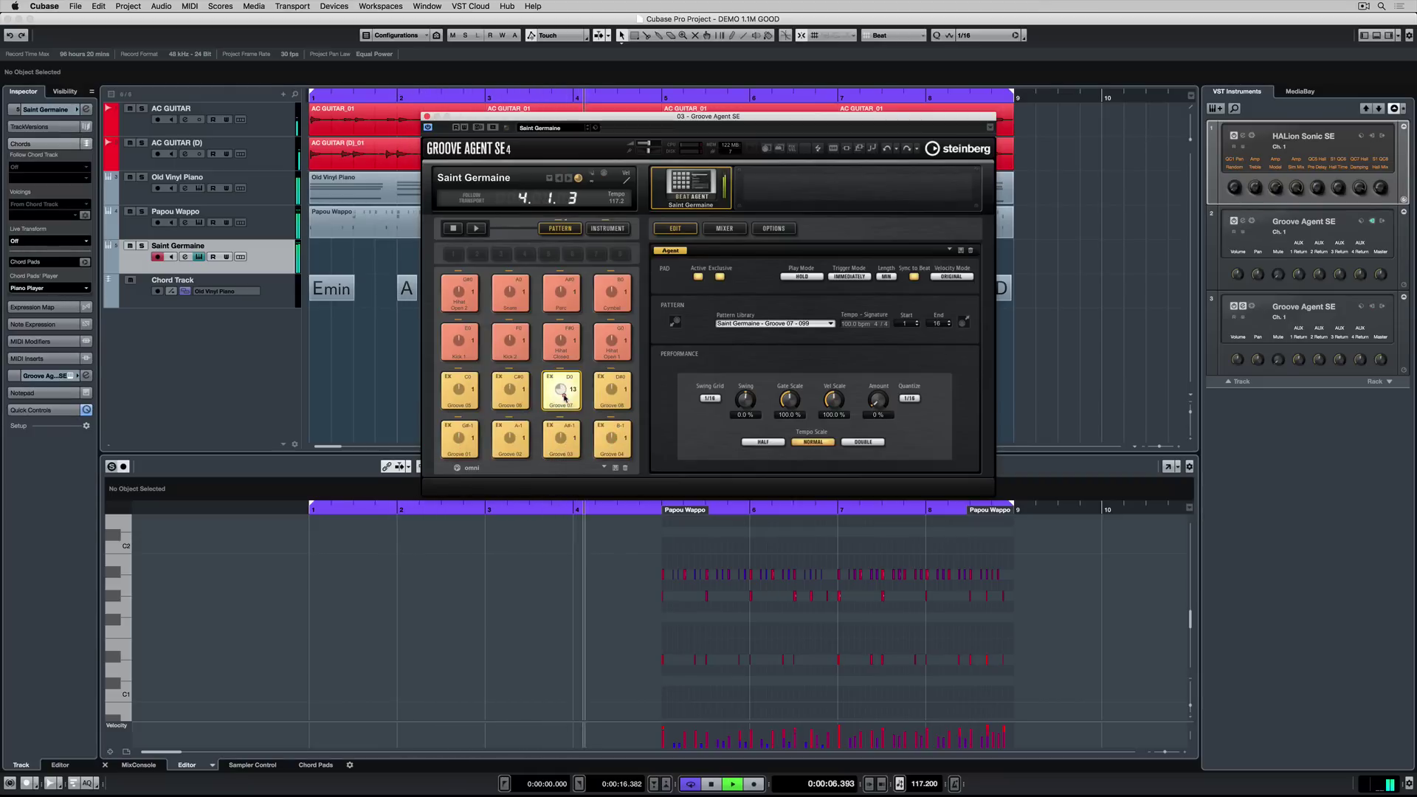
left_click_drag(554, 114, 1083, 83)
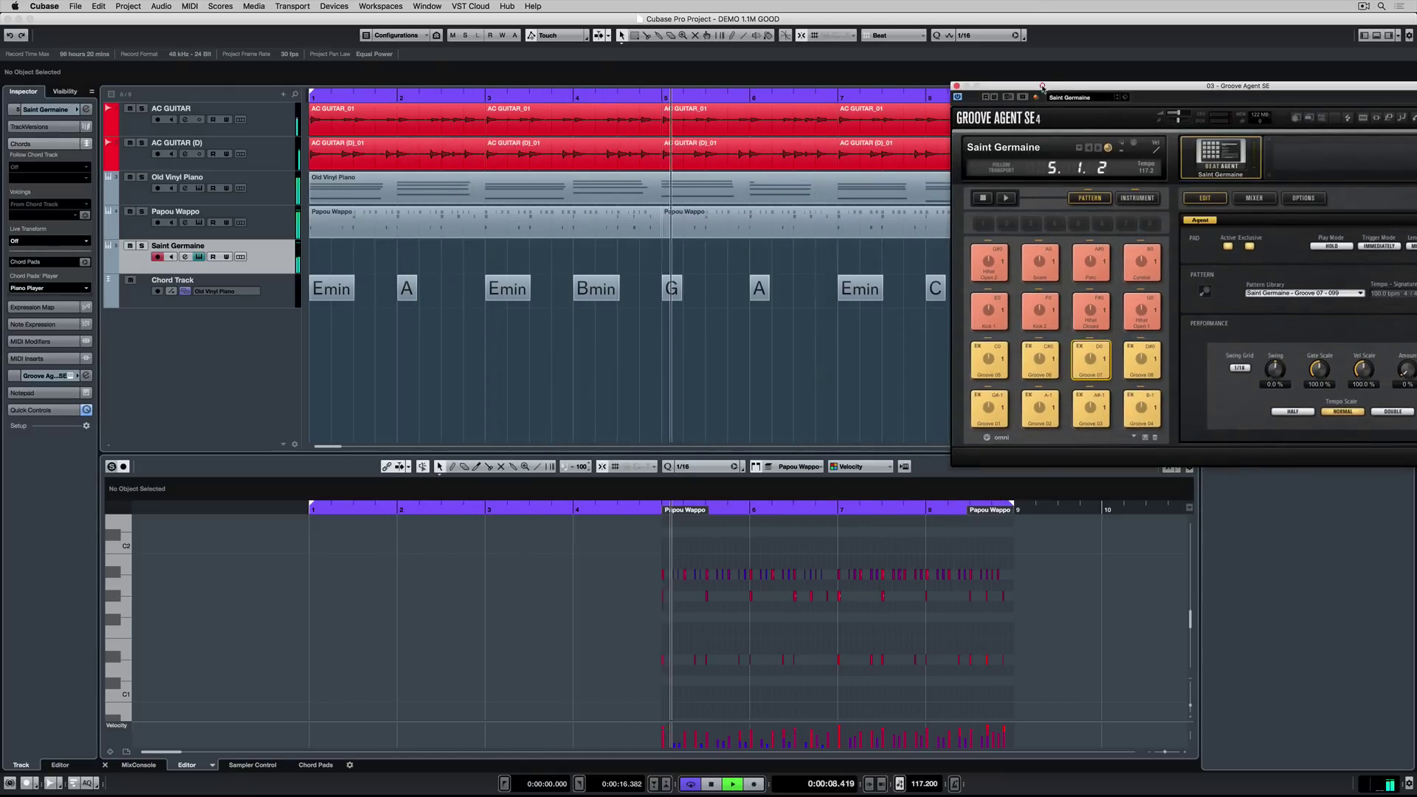
left_click(1041, 362)
left_click(1034, 408)
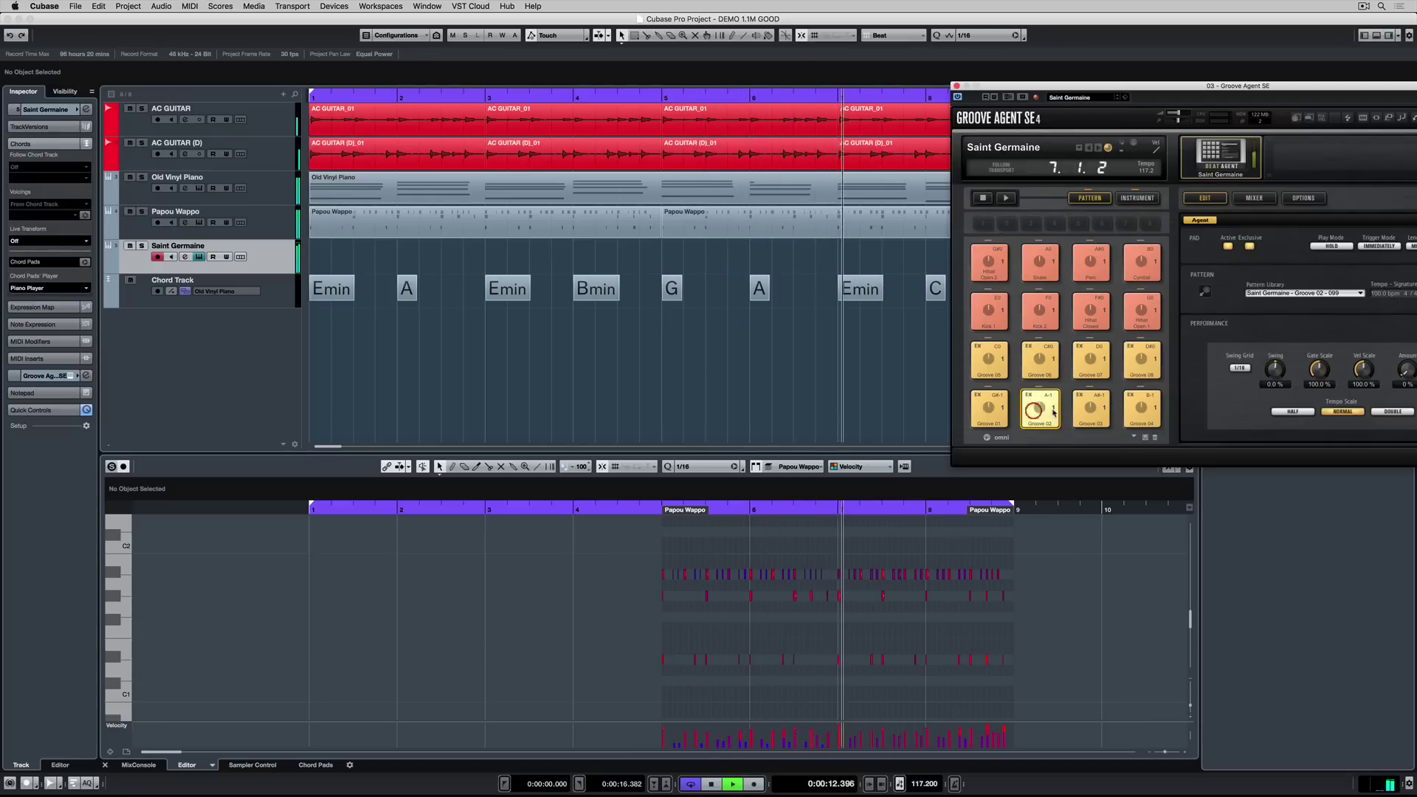
key("space")
Step: Drag Groove 02 onto the Saint Germaine track at bar 5, close the plugin, and play the part
left_click_drag(1034, 409, 670, 251)
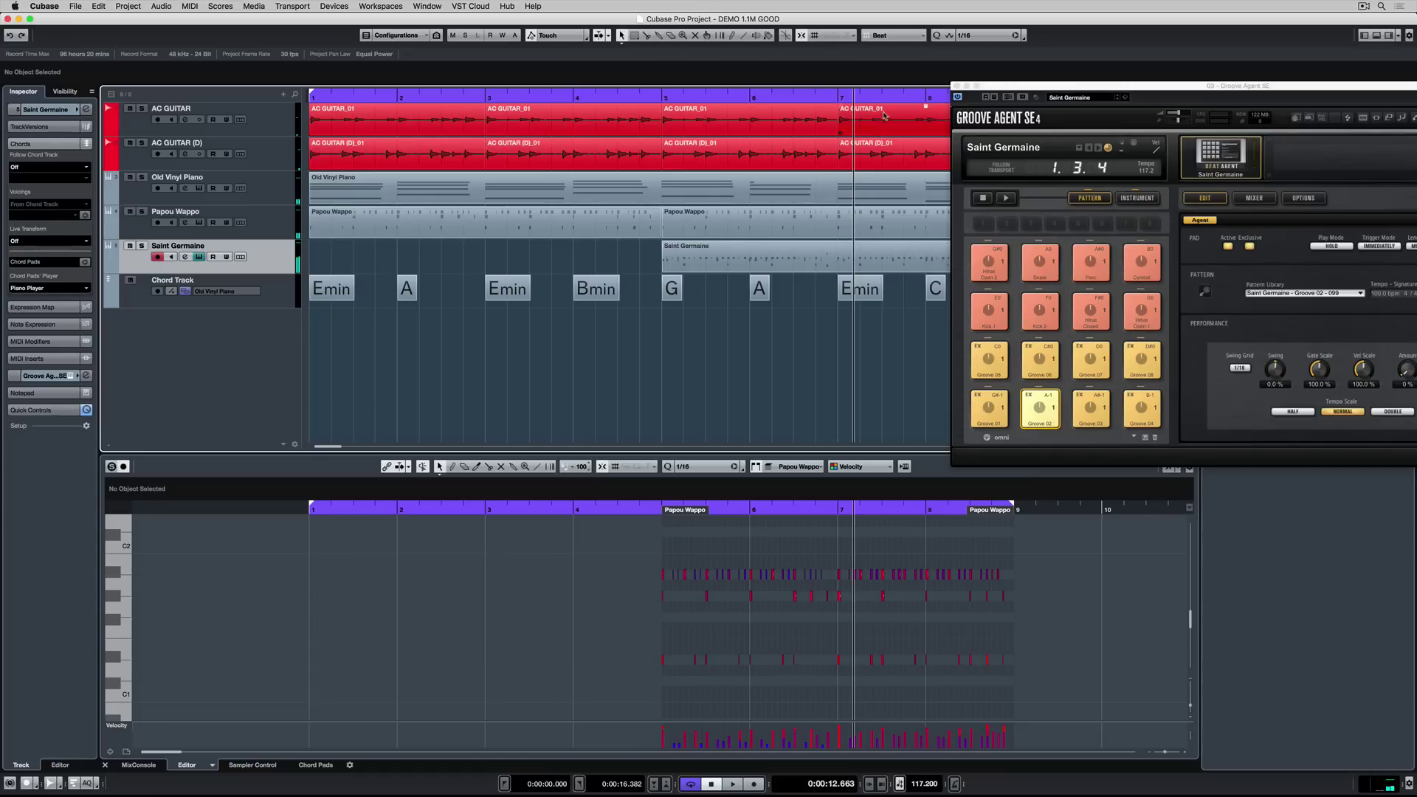
left_click(957, 85)
left_click(784, 263)
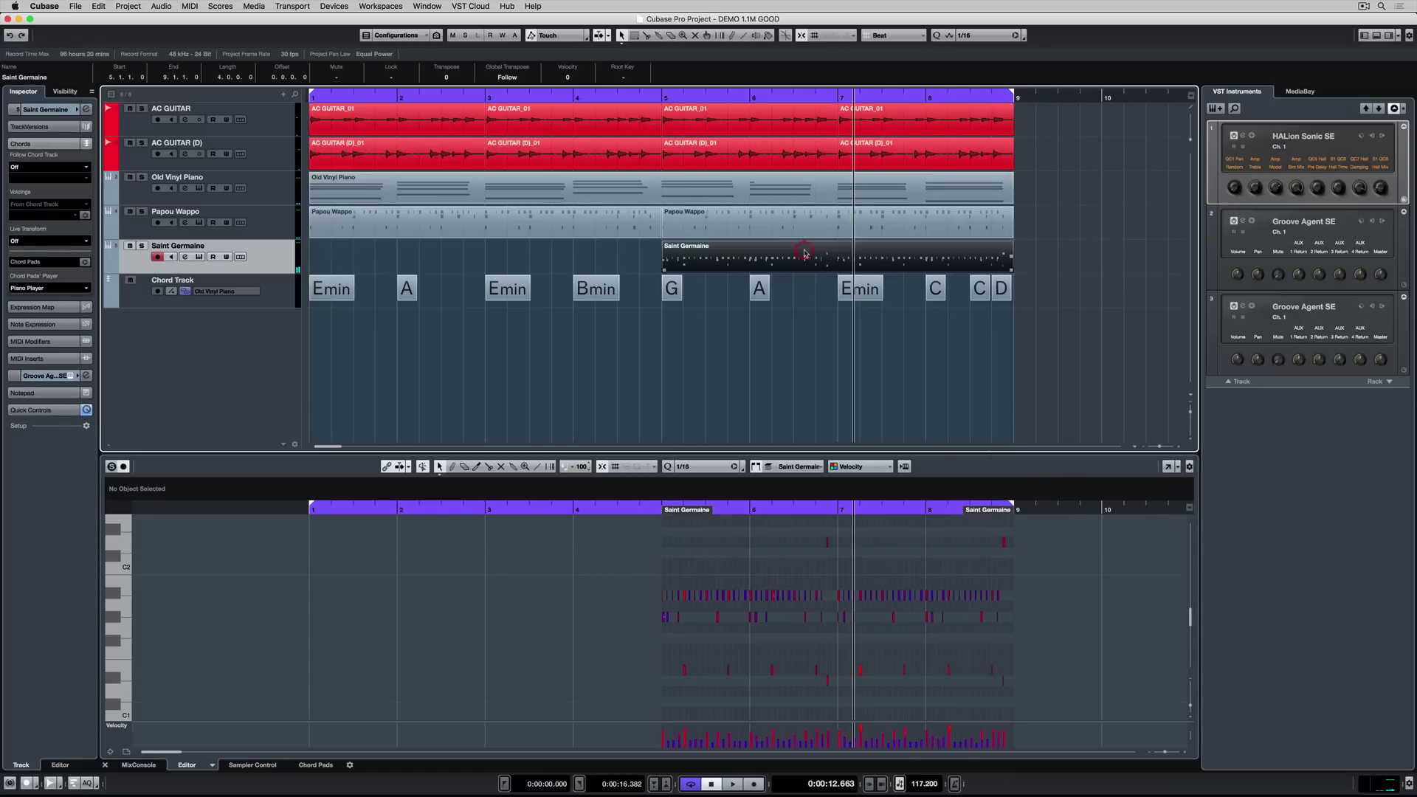
key("l")
key("space")
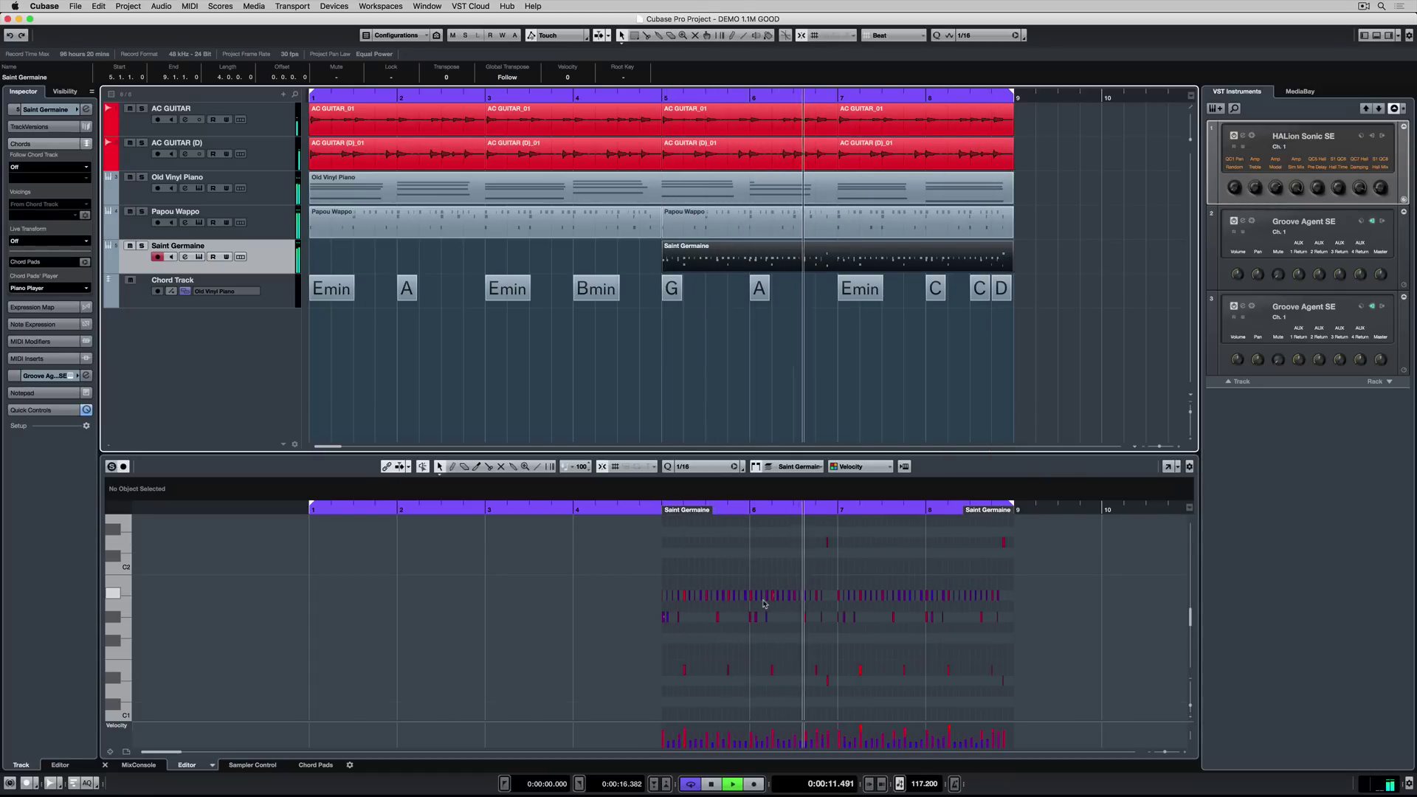
Step: Stop playback, zoom in, and give Saint Germaine the 'Saint Germaine - Groove Agent SE' drum map
key("space")
key("h")
key("h")
key("h")
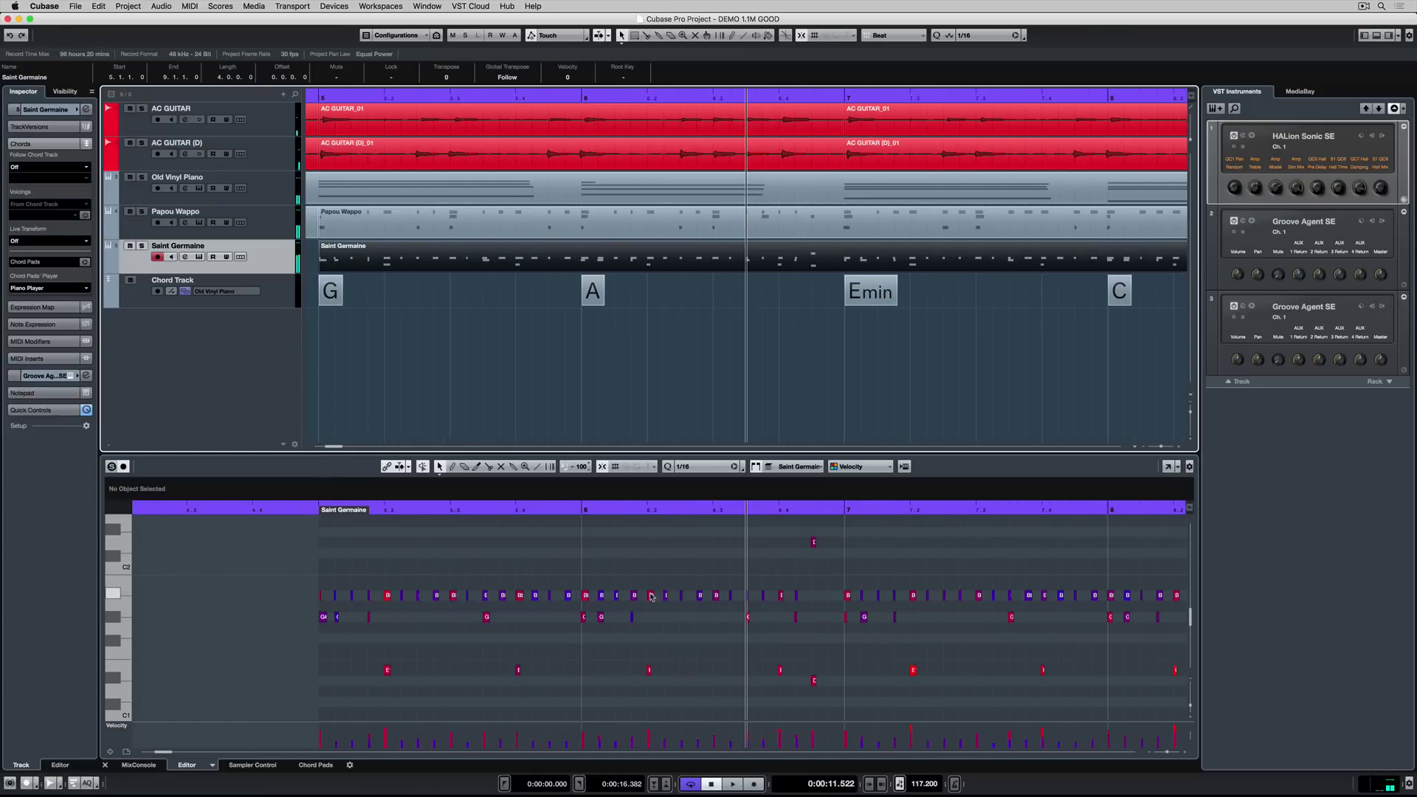
left_click(650, 595)
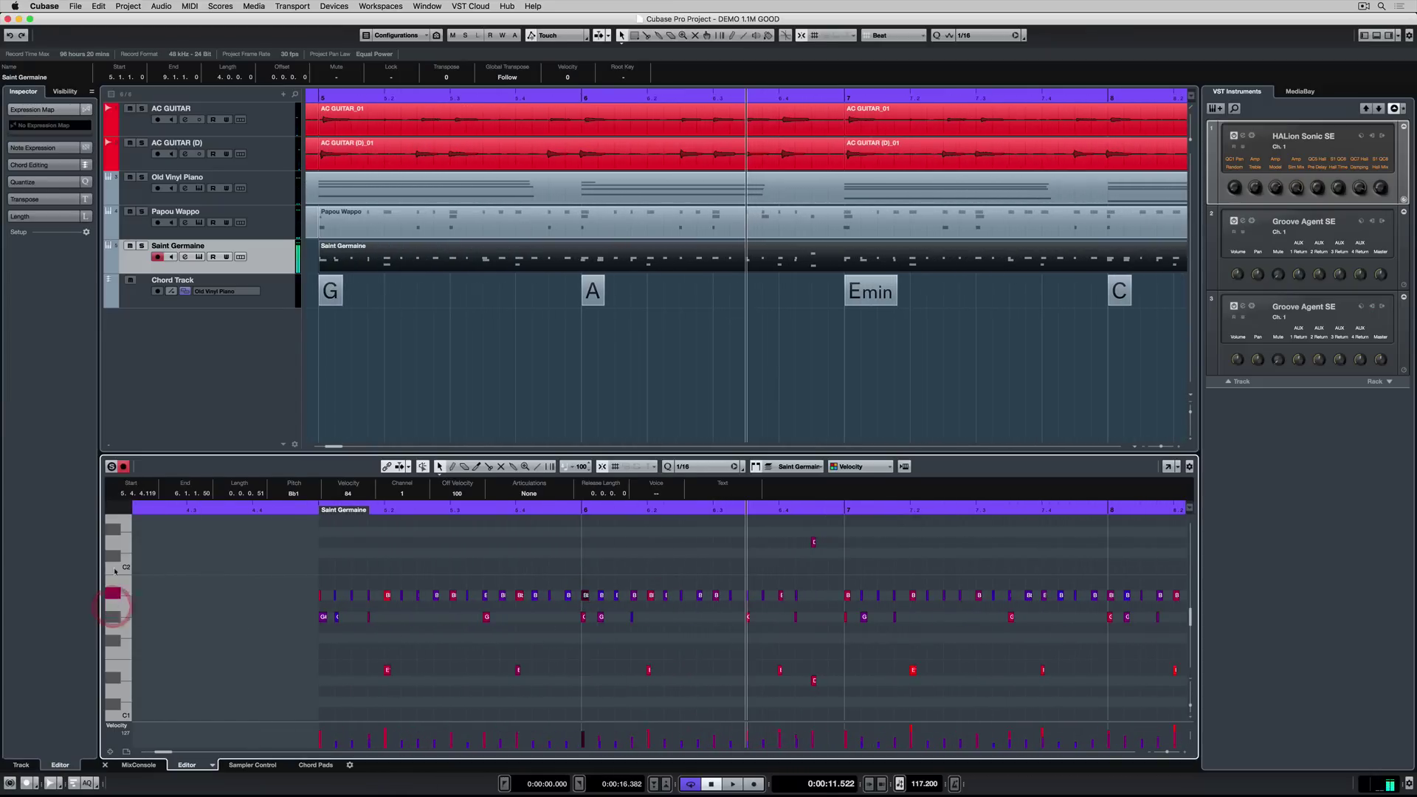
left_click(272, 244)
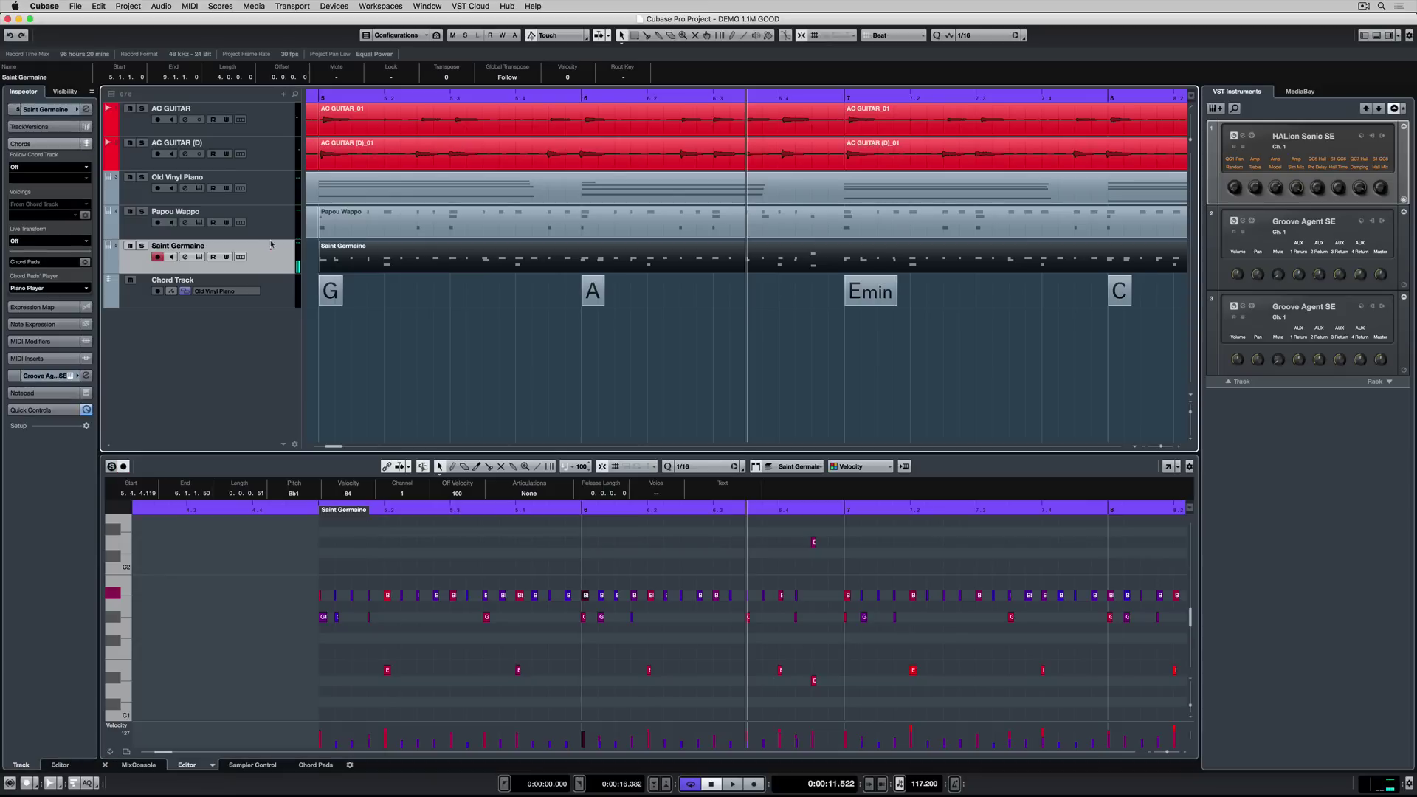
left_click(40, 110)
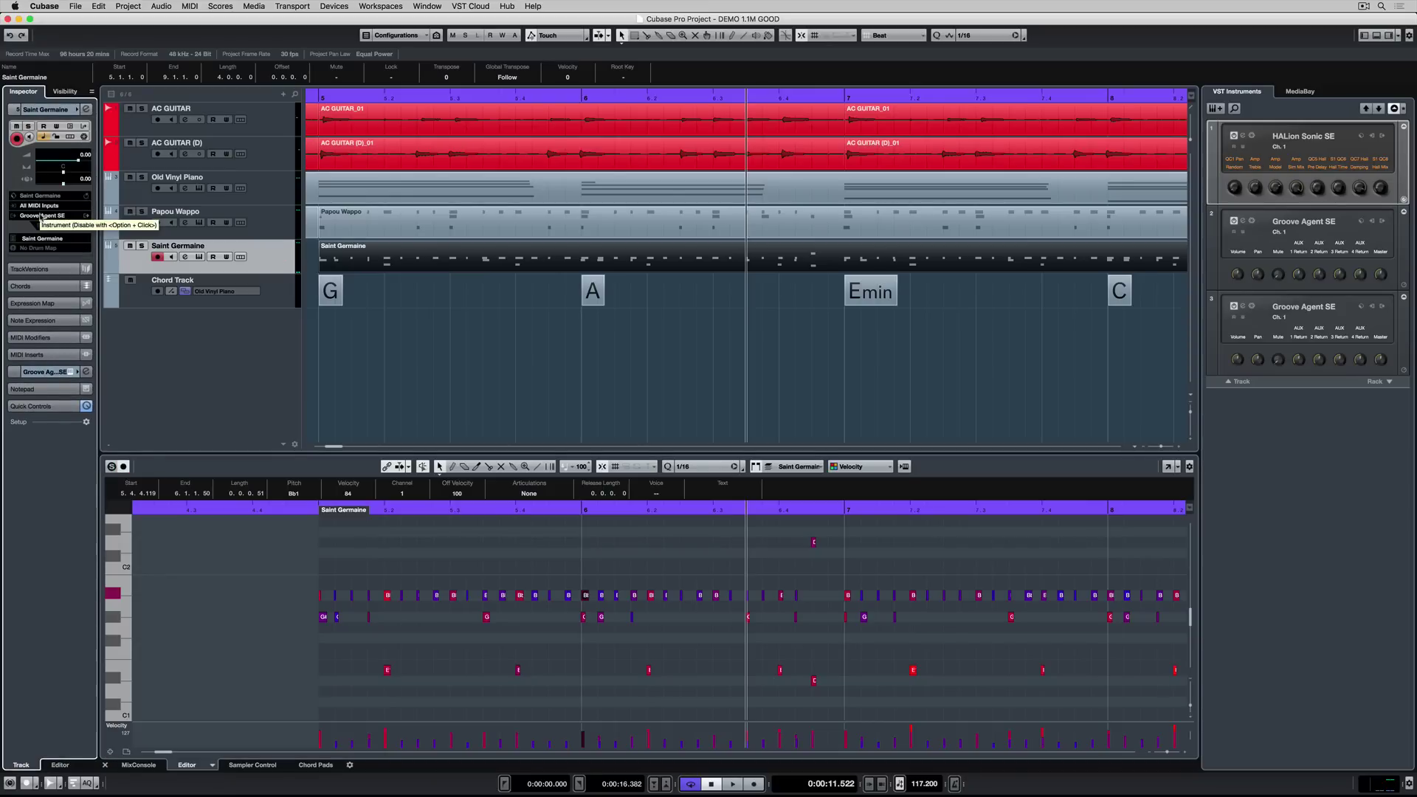
left_click(32, 249)
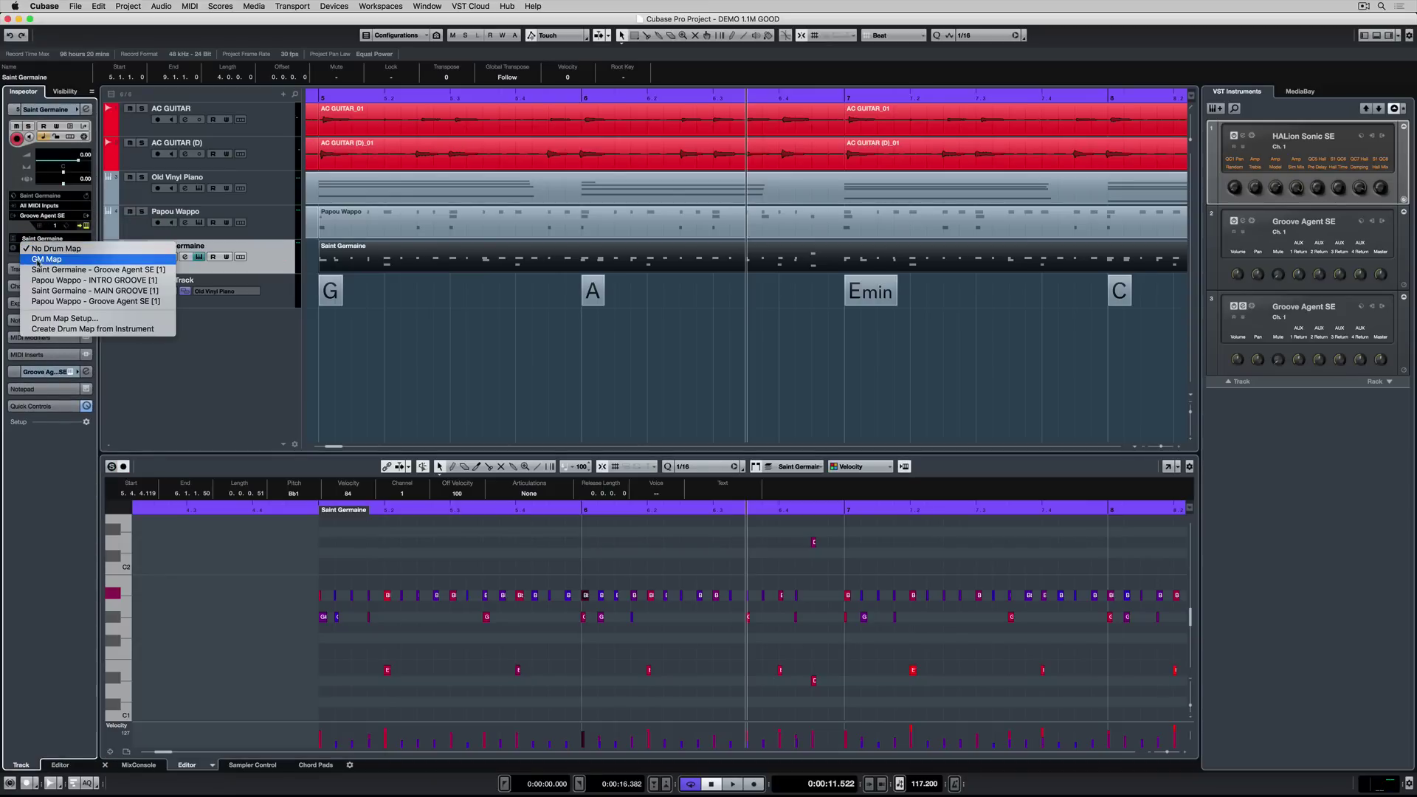
left_click(40, 270)
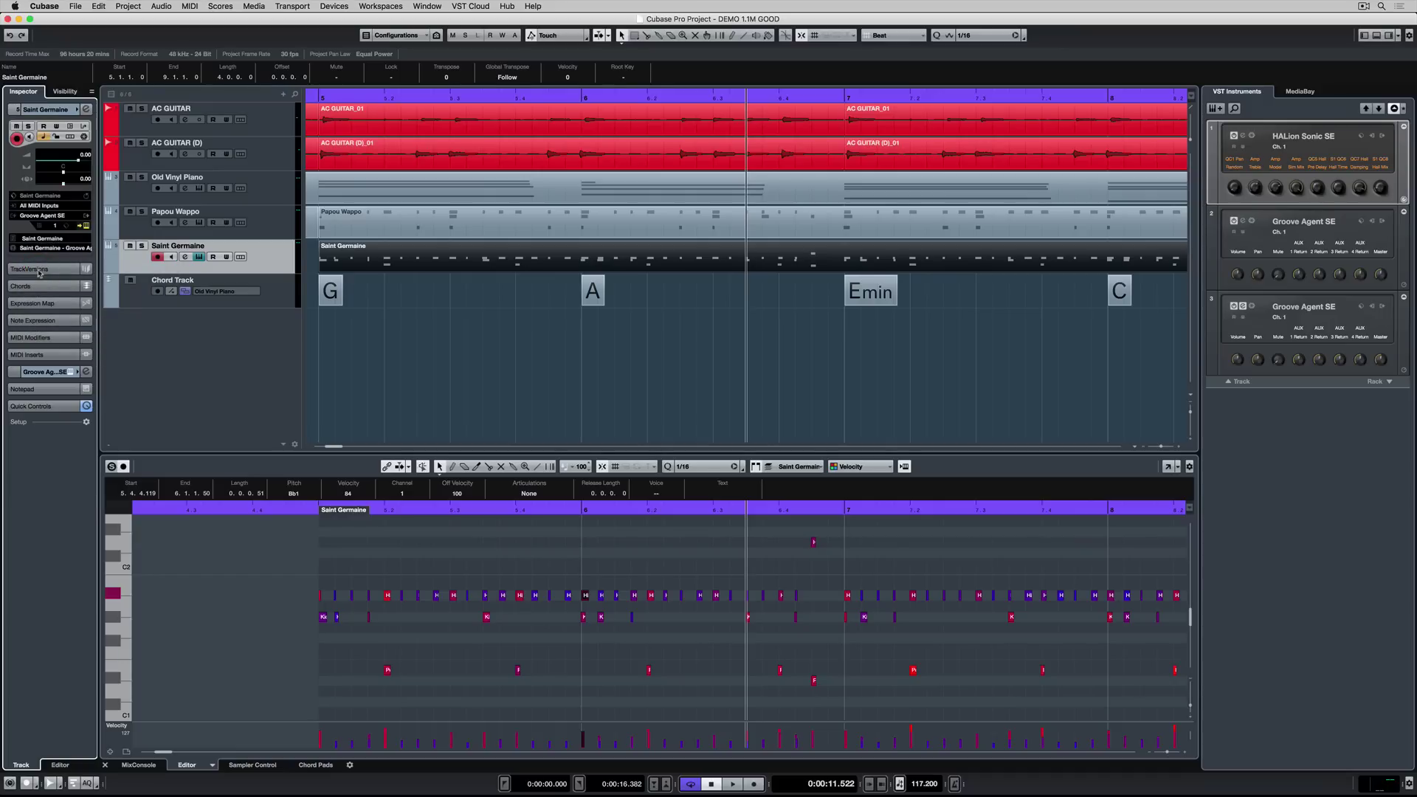
Step: Open the Saint Germaine part in the Drum Editor and move a Hi Hat Closed 2 note to 5.1.3.0
double_click(480, 259)
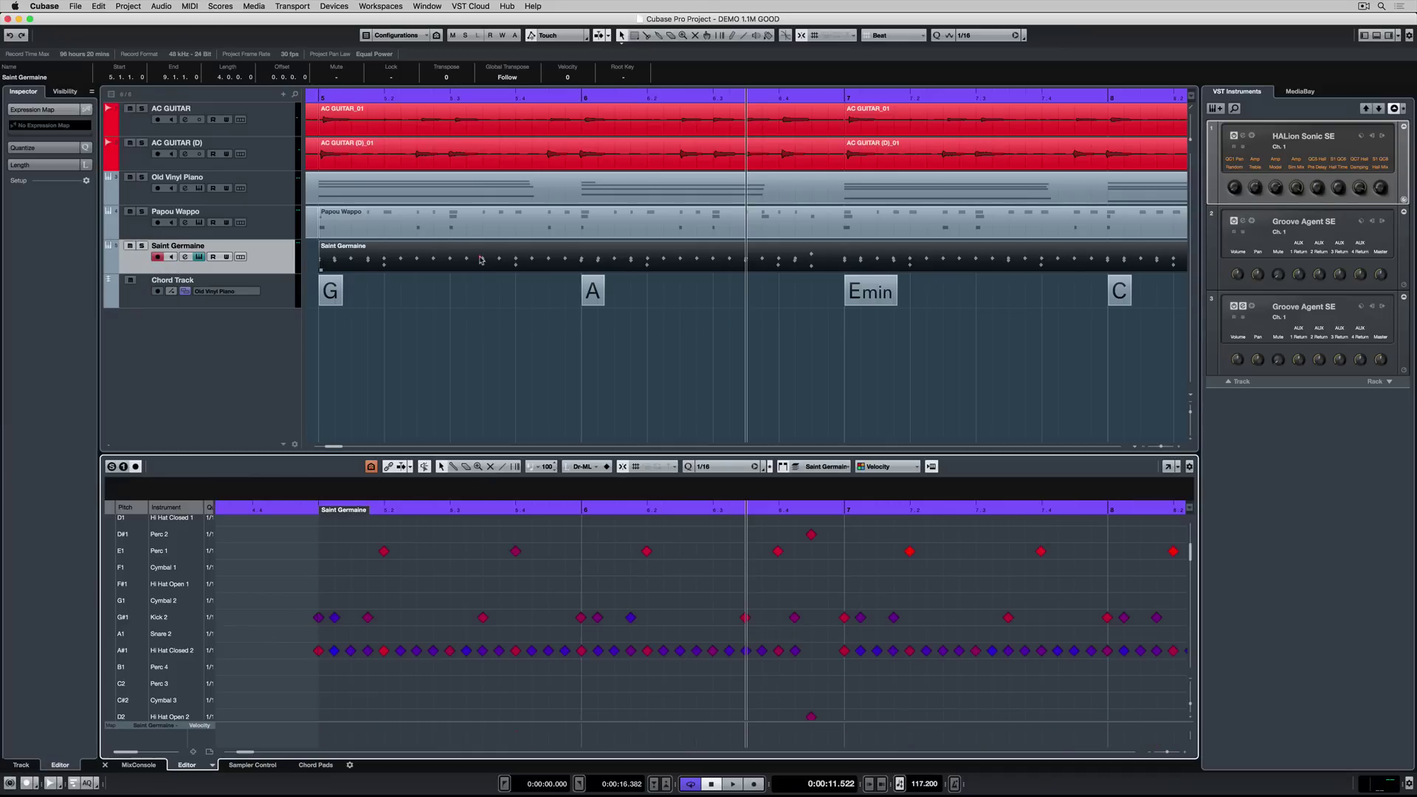
left_click(320, 618)
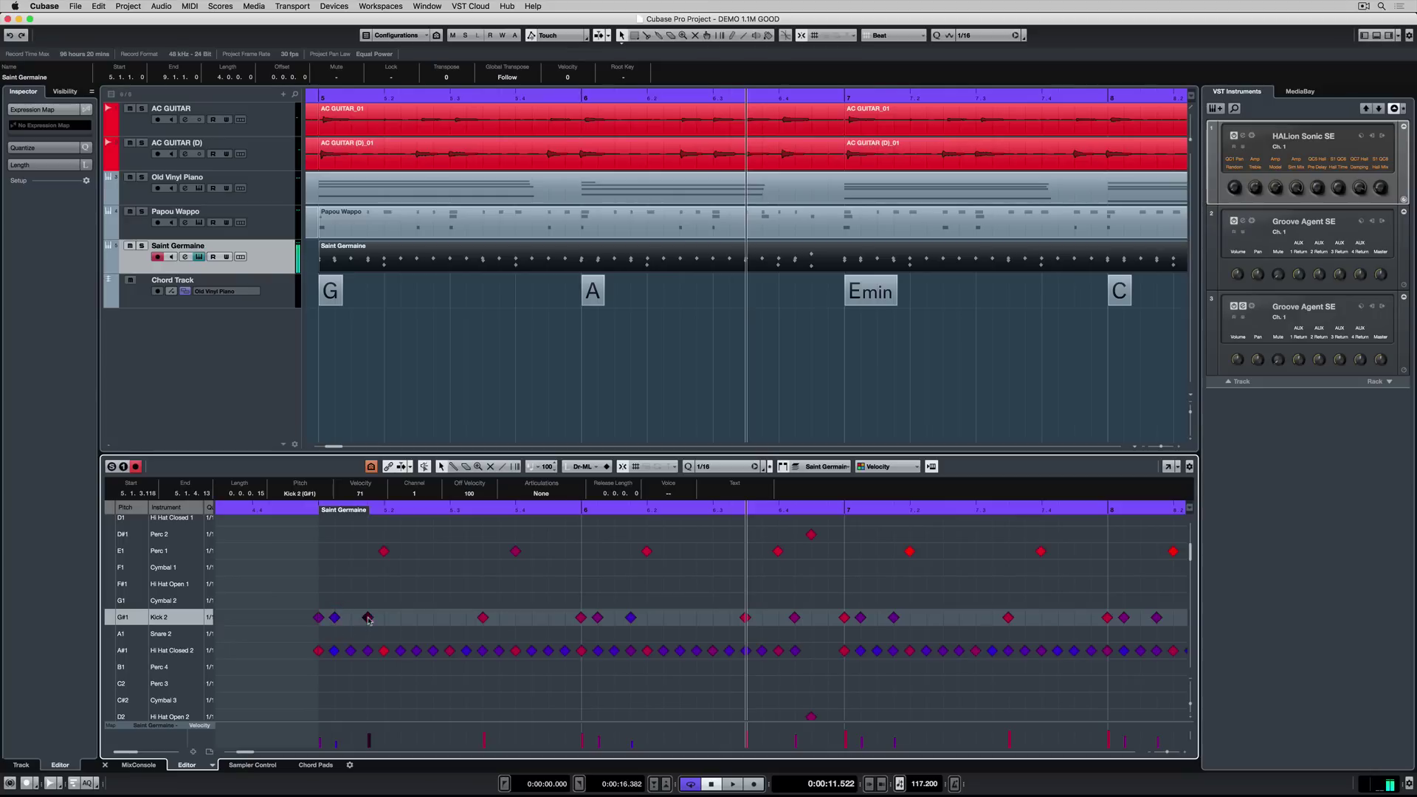
left_click(351, 650)
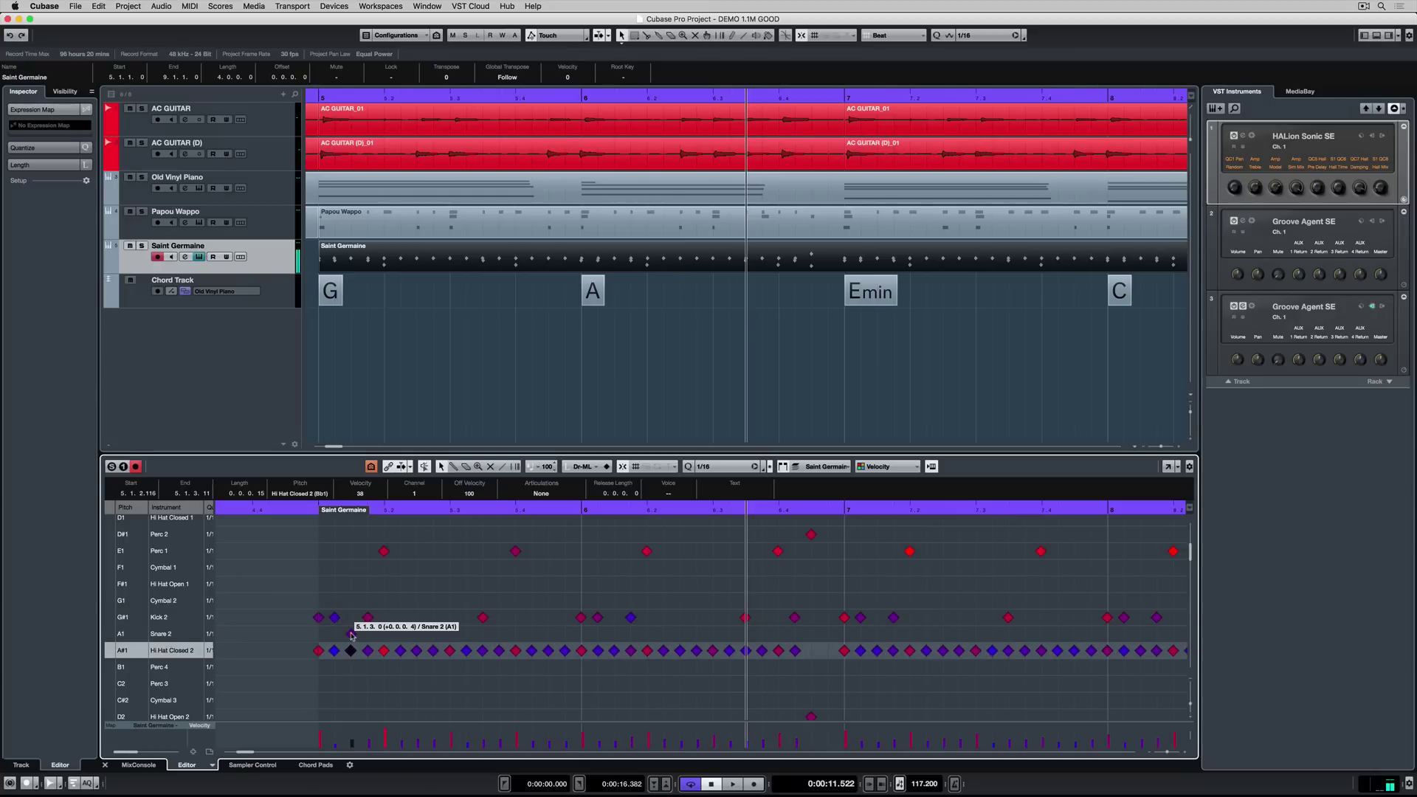
left_click_drag(352, 650, 351, 650)
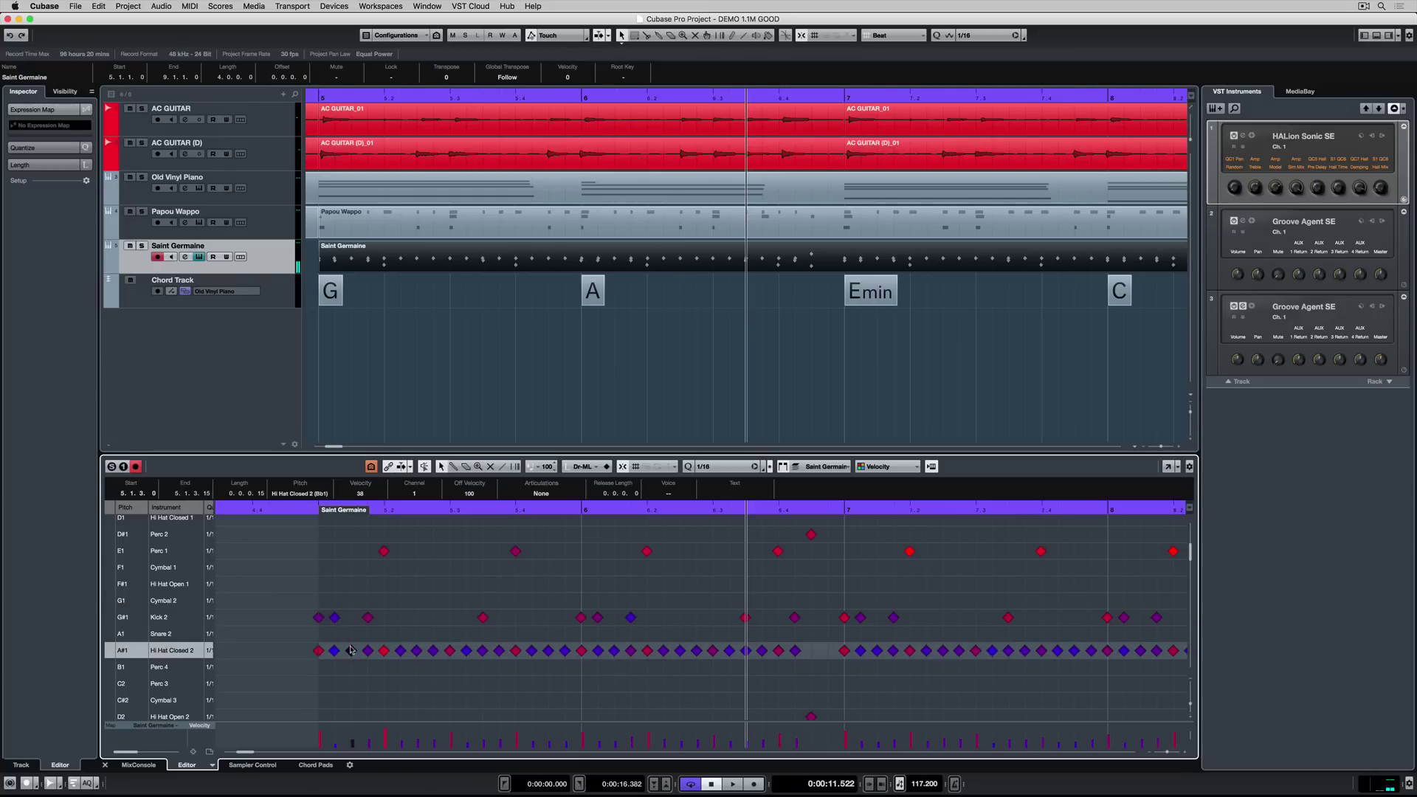
Step: Select all Kick 2 notes with Select > Equal Pitch and copy them
left_click(319, 618)
scroll(370, 587, "down", 3)
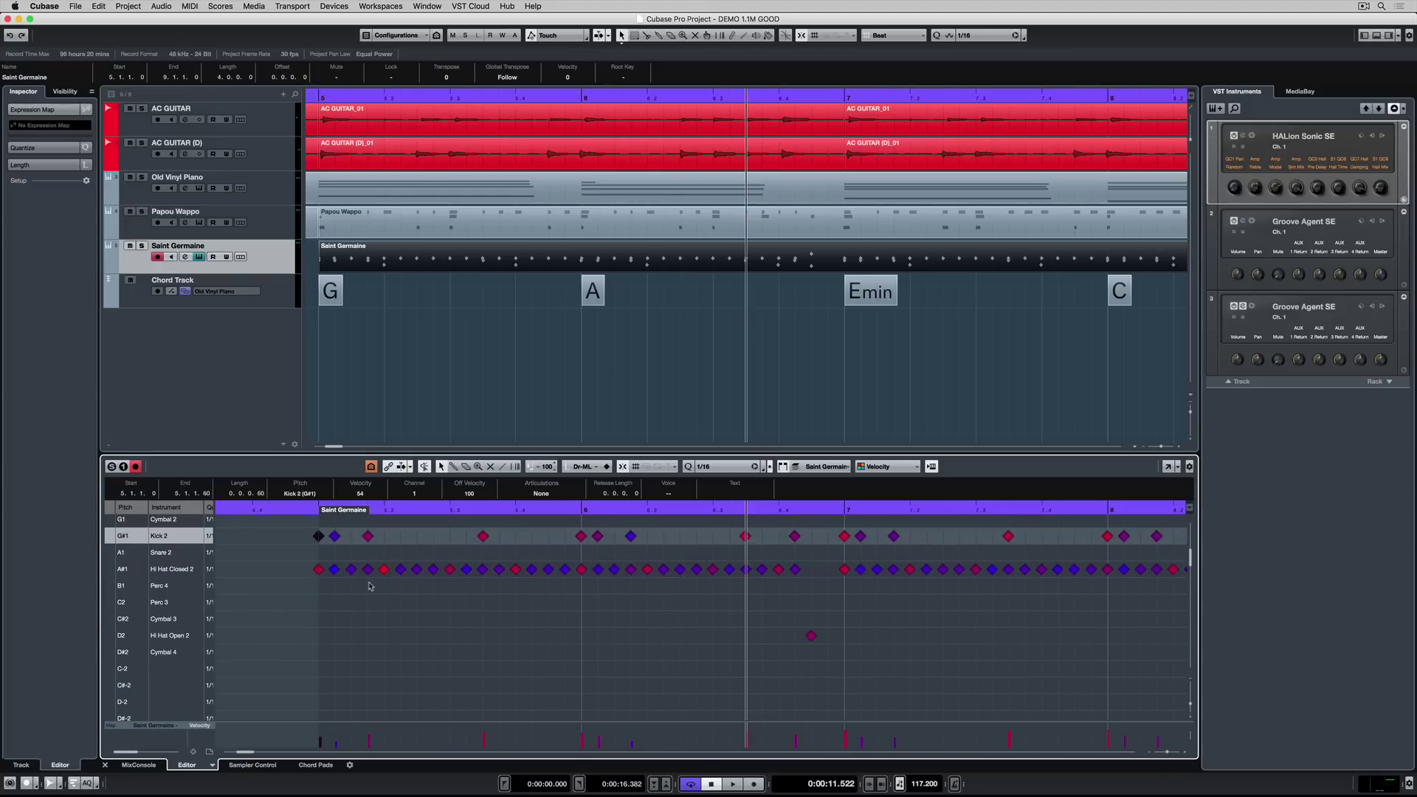
right_click(319, 537)
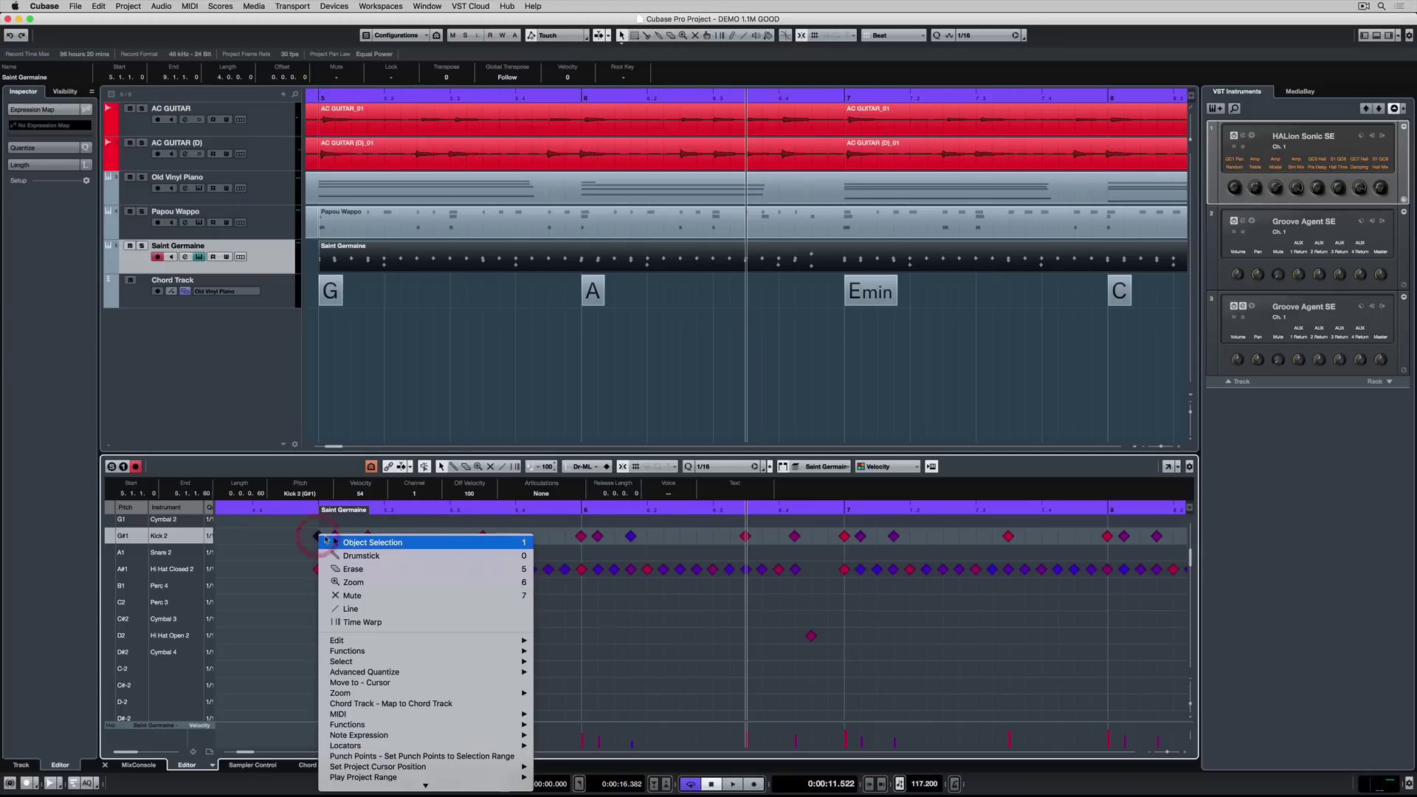
mouse_move(371, 653)
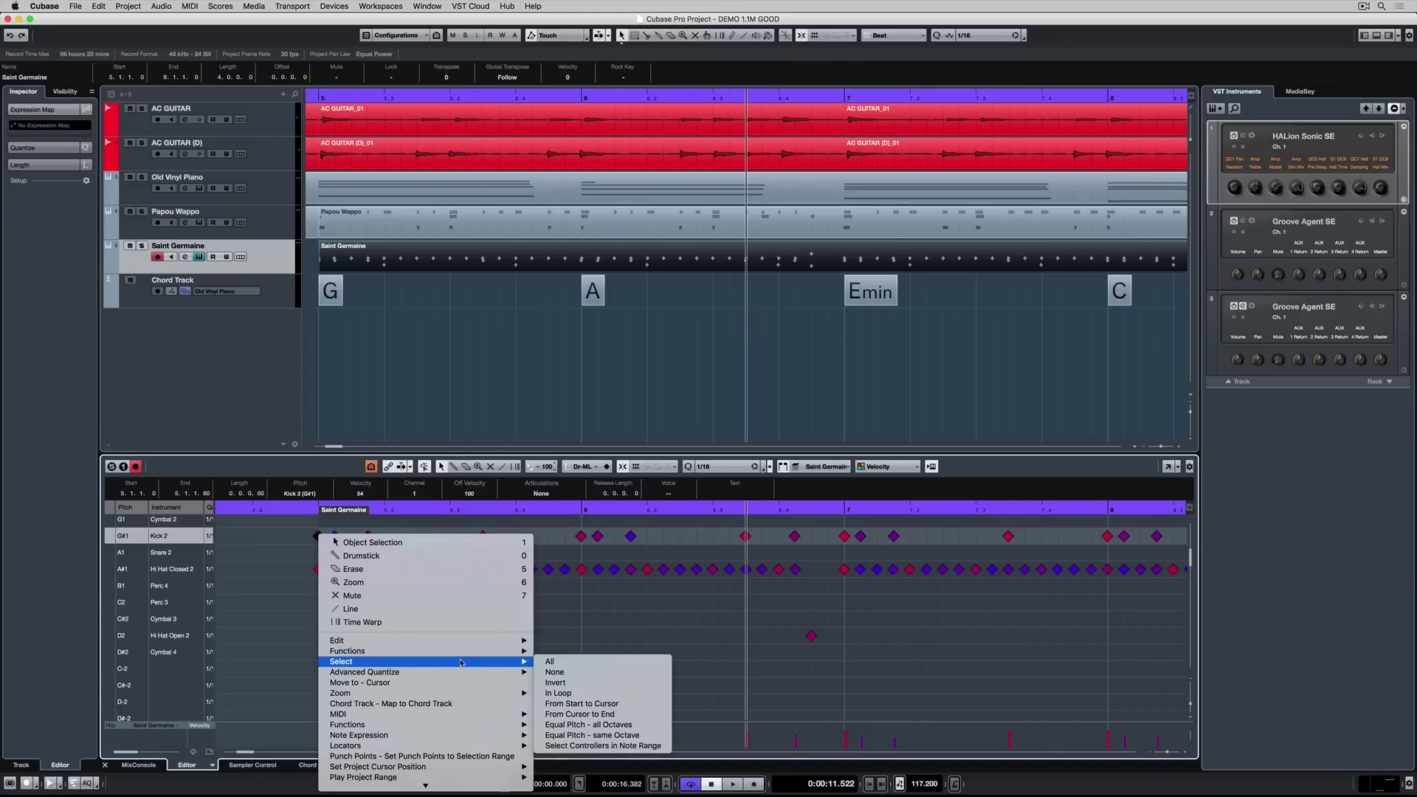
left_click(590, 735)
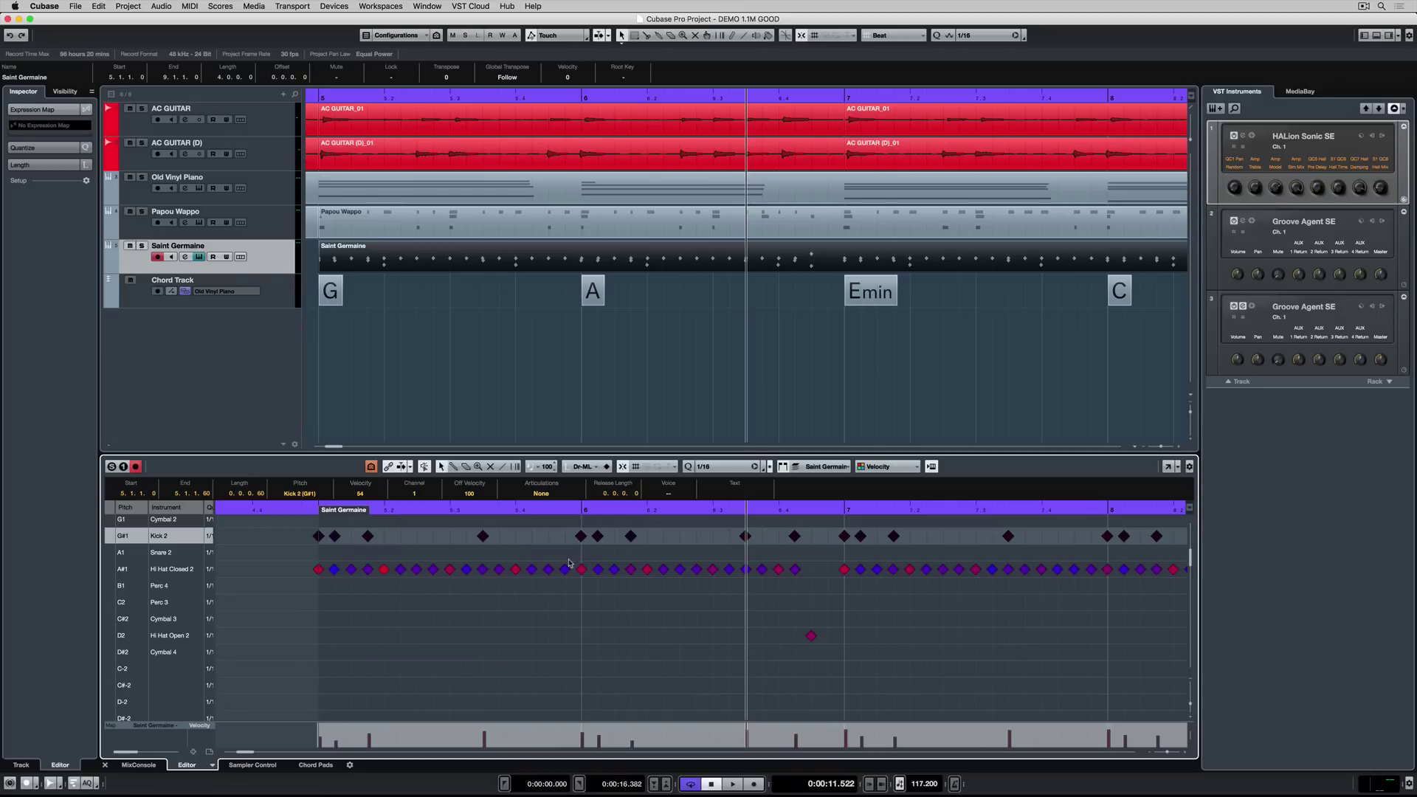
right_click(318, 536)
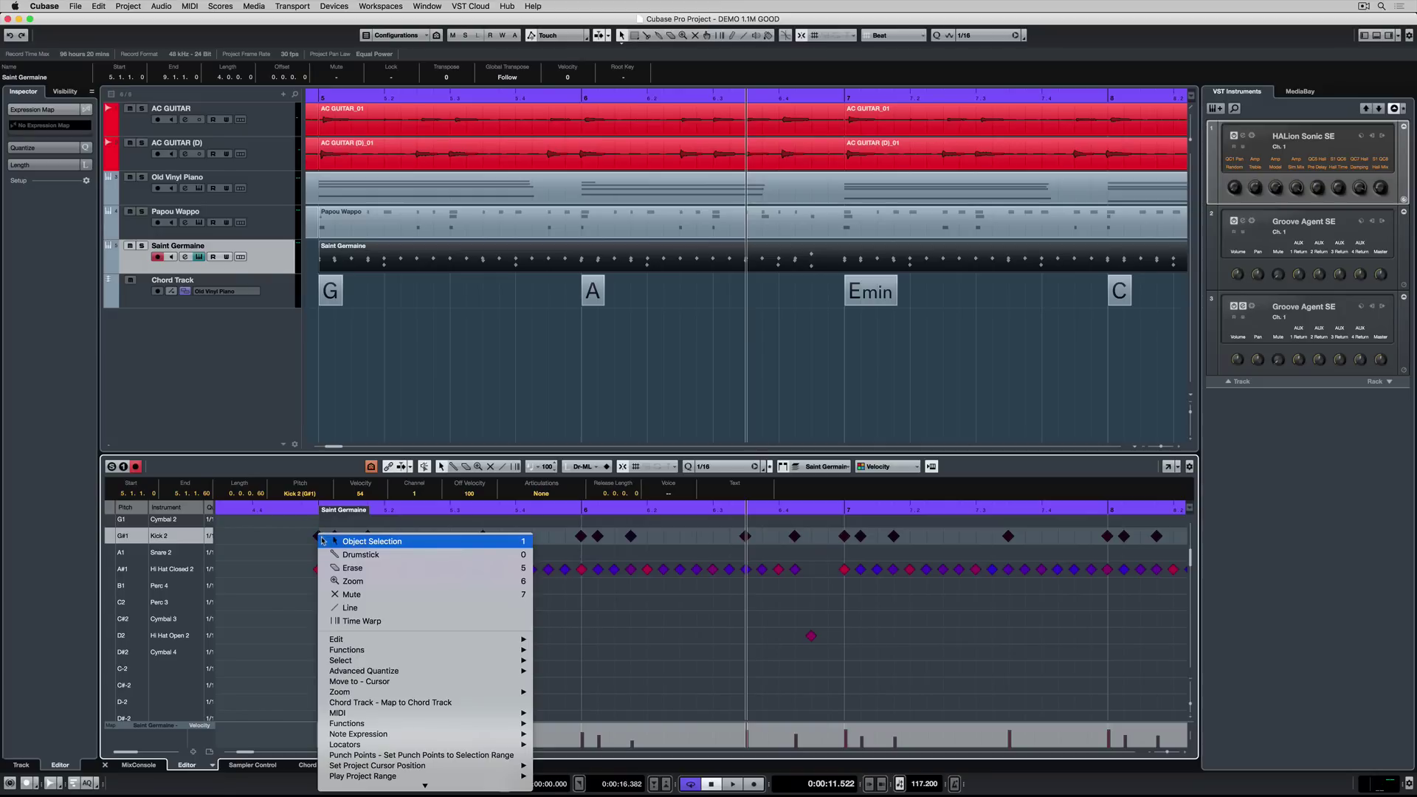
mouse_move(470, 640)
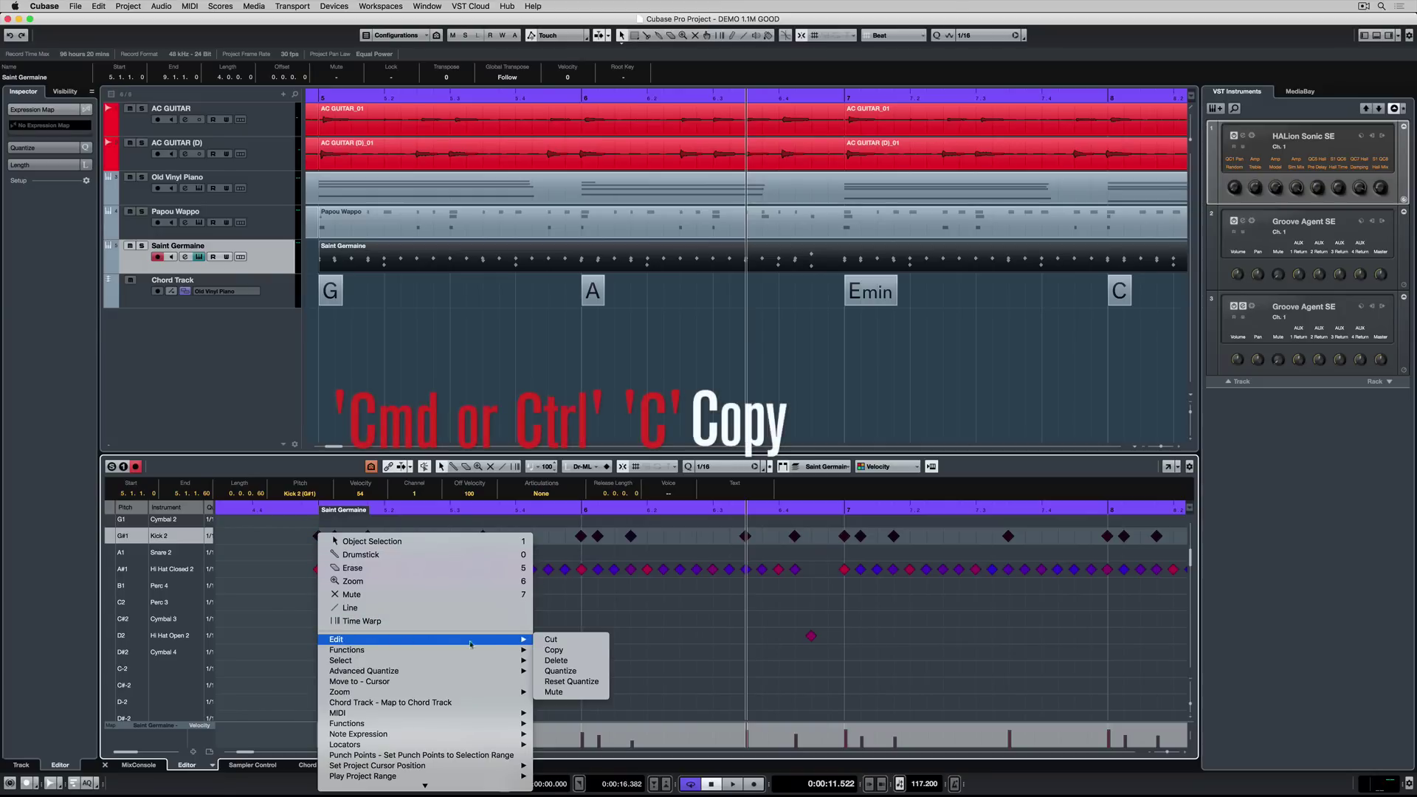
left_click(557, 649)
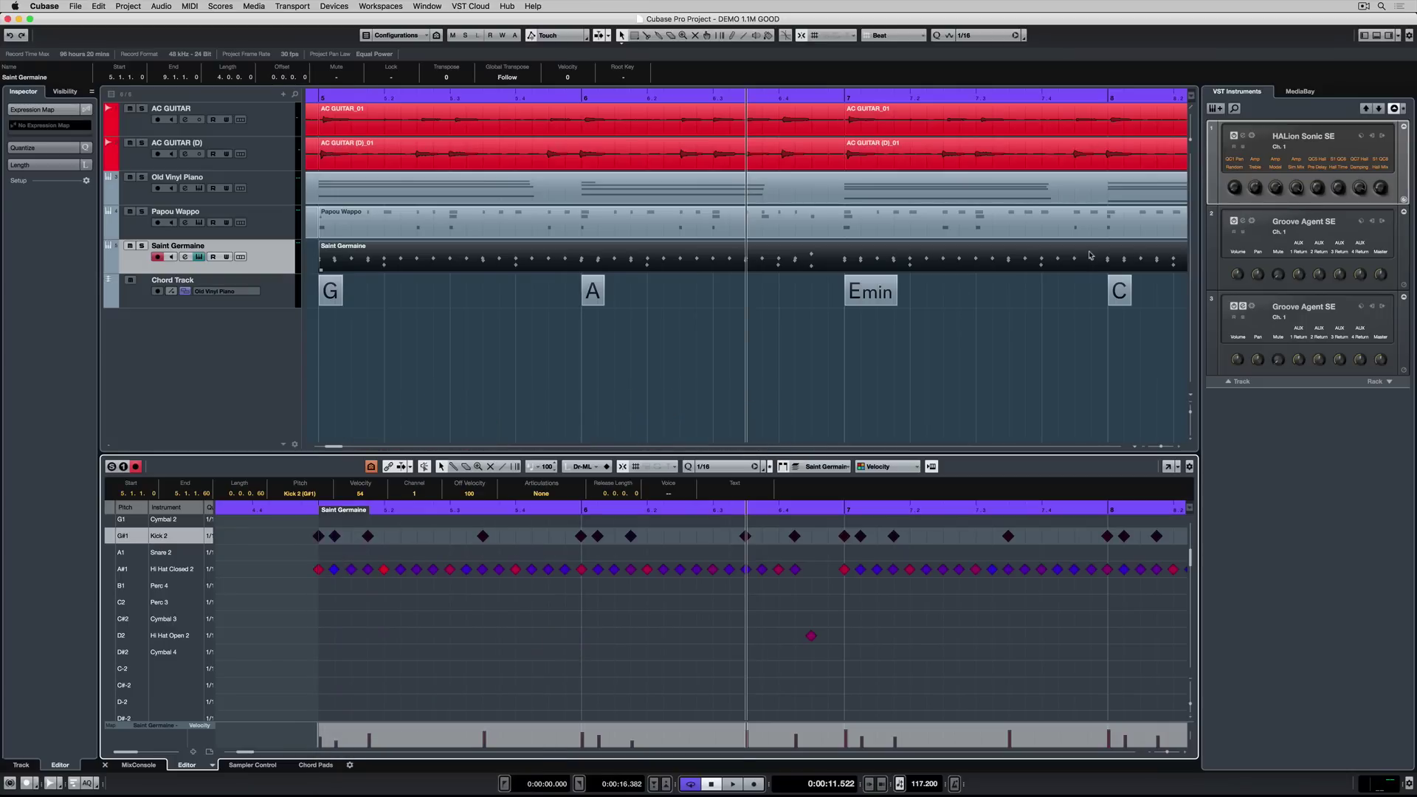
Step: Add a Retrologue instrument track using the Fazed Bass preset from the Bass category
key("Home")
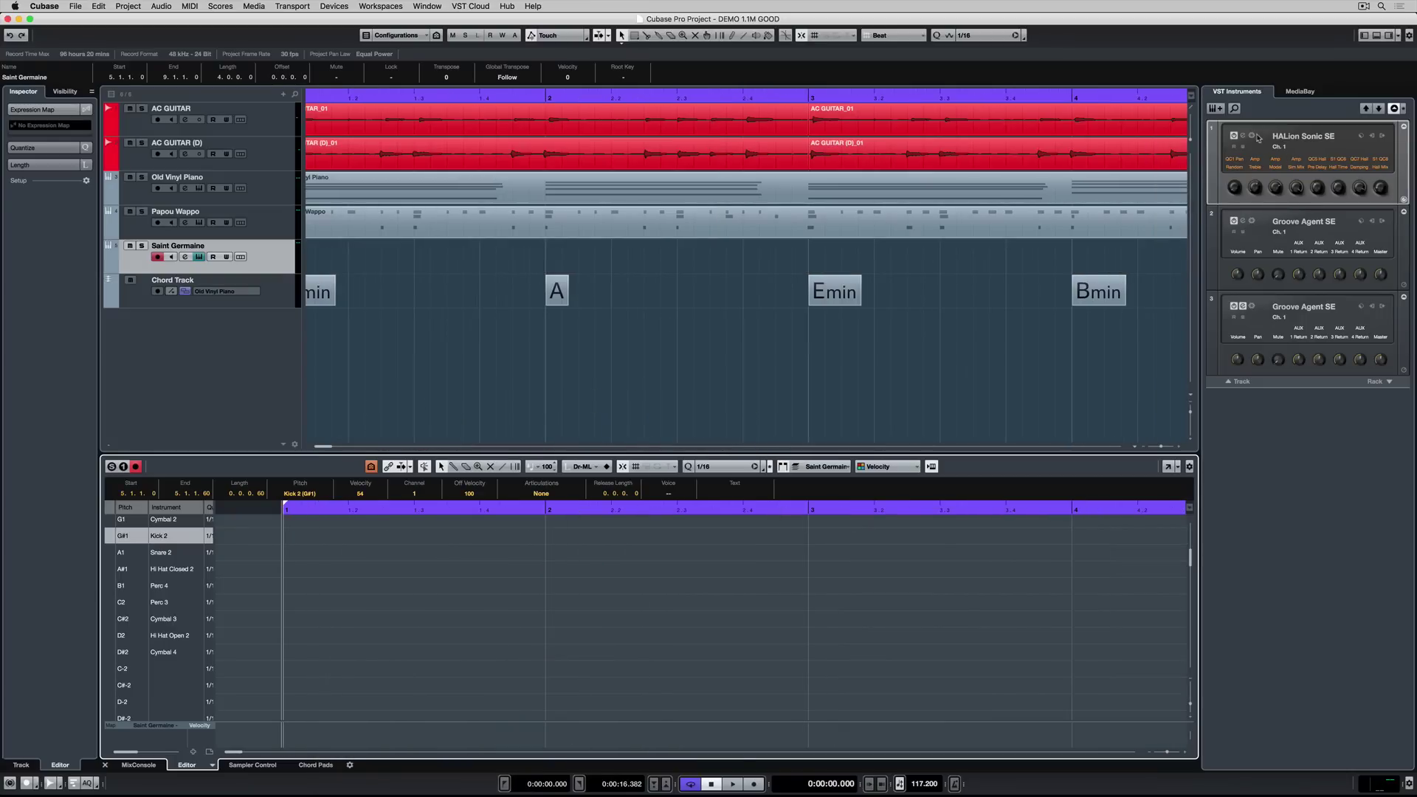
left_click(1217, 109)
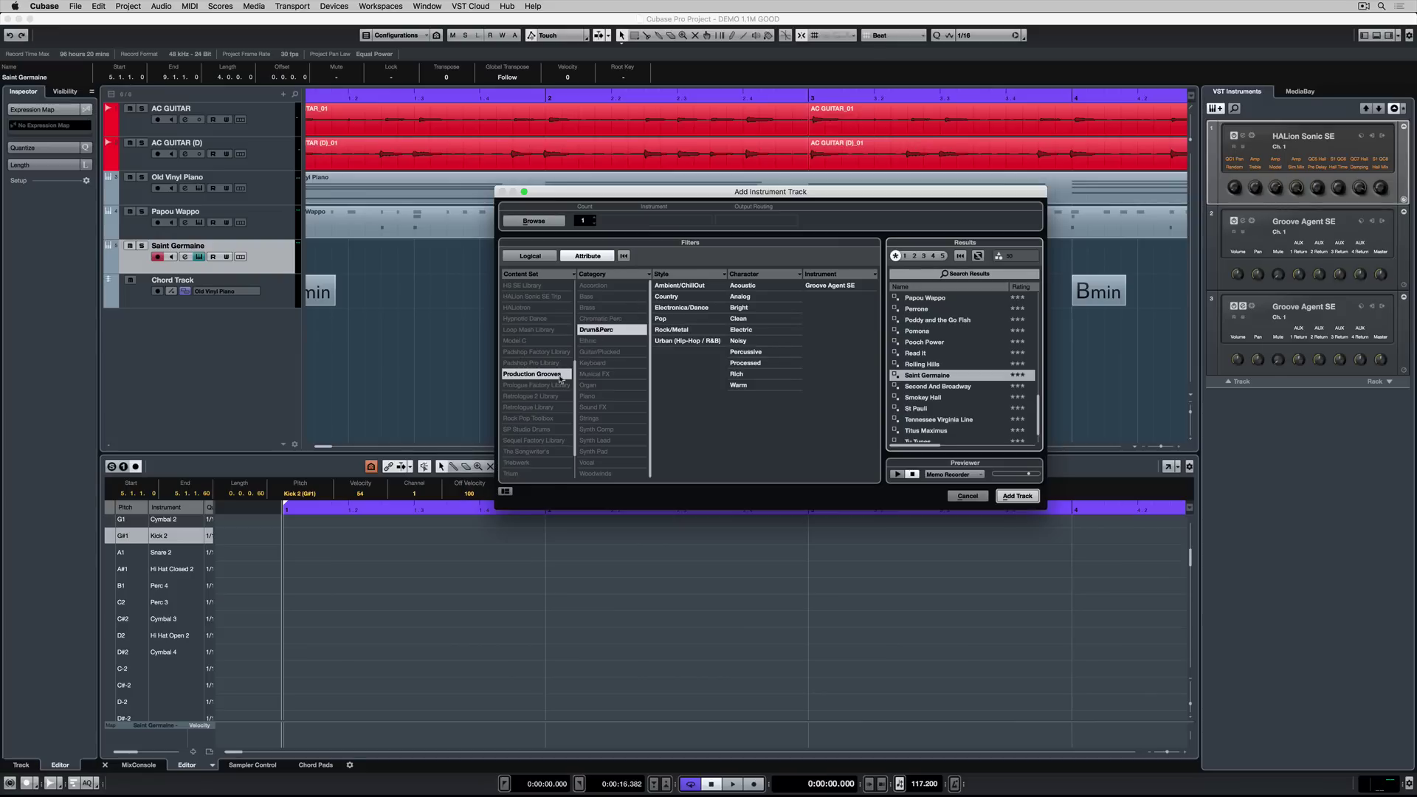
left_click(520, 406)
key("Right")
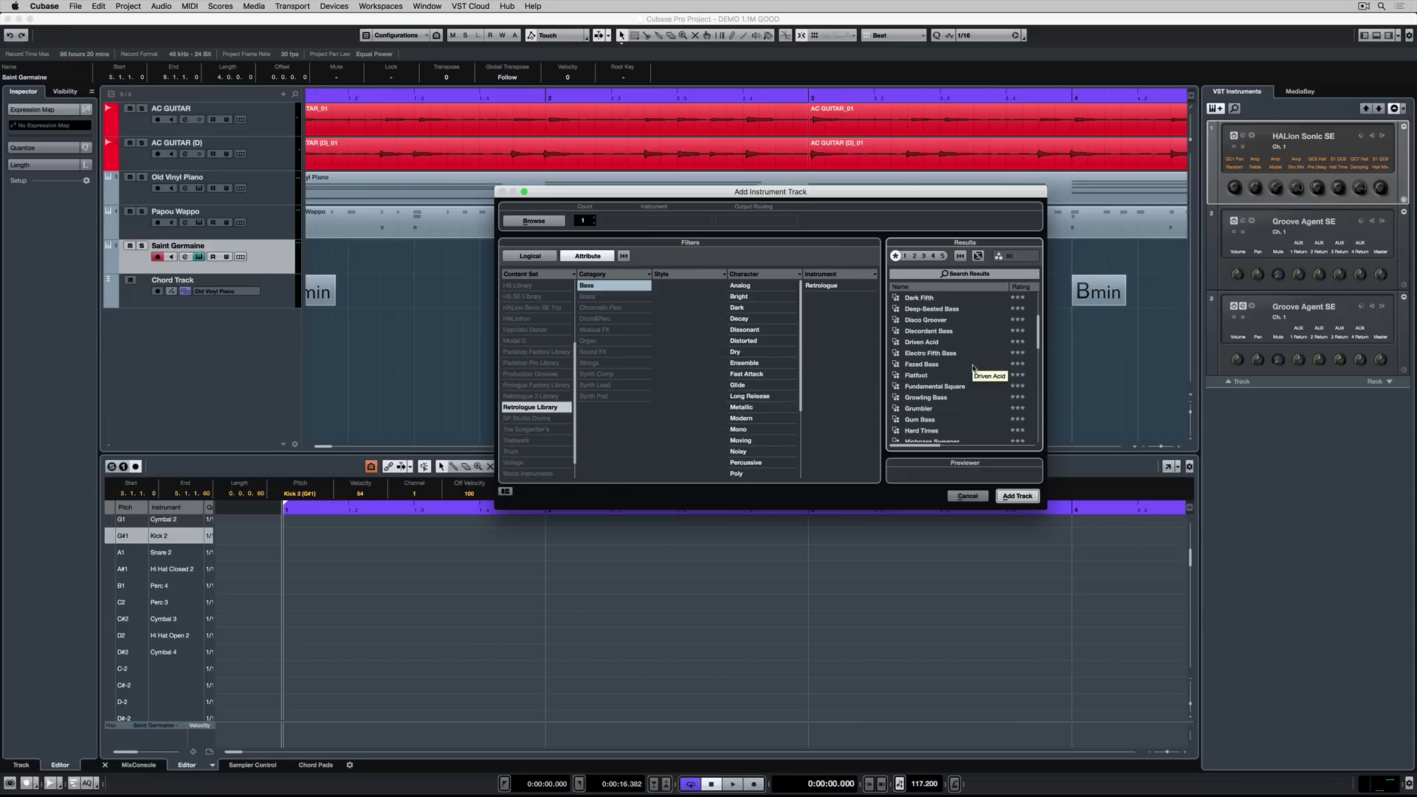
left_click(927, 366)
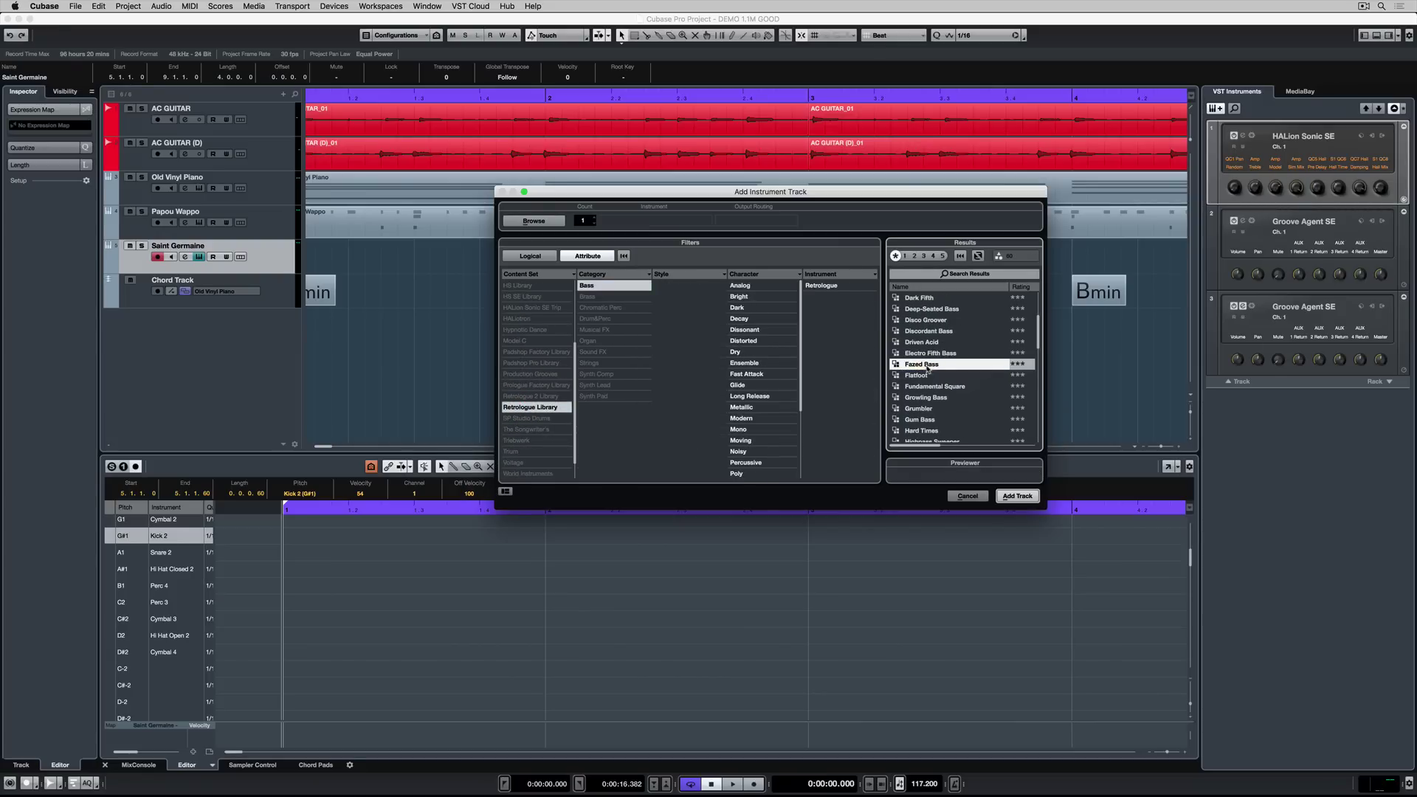
left_click(1017, 496)
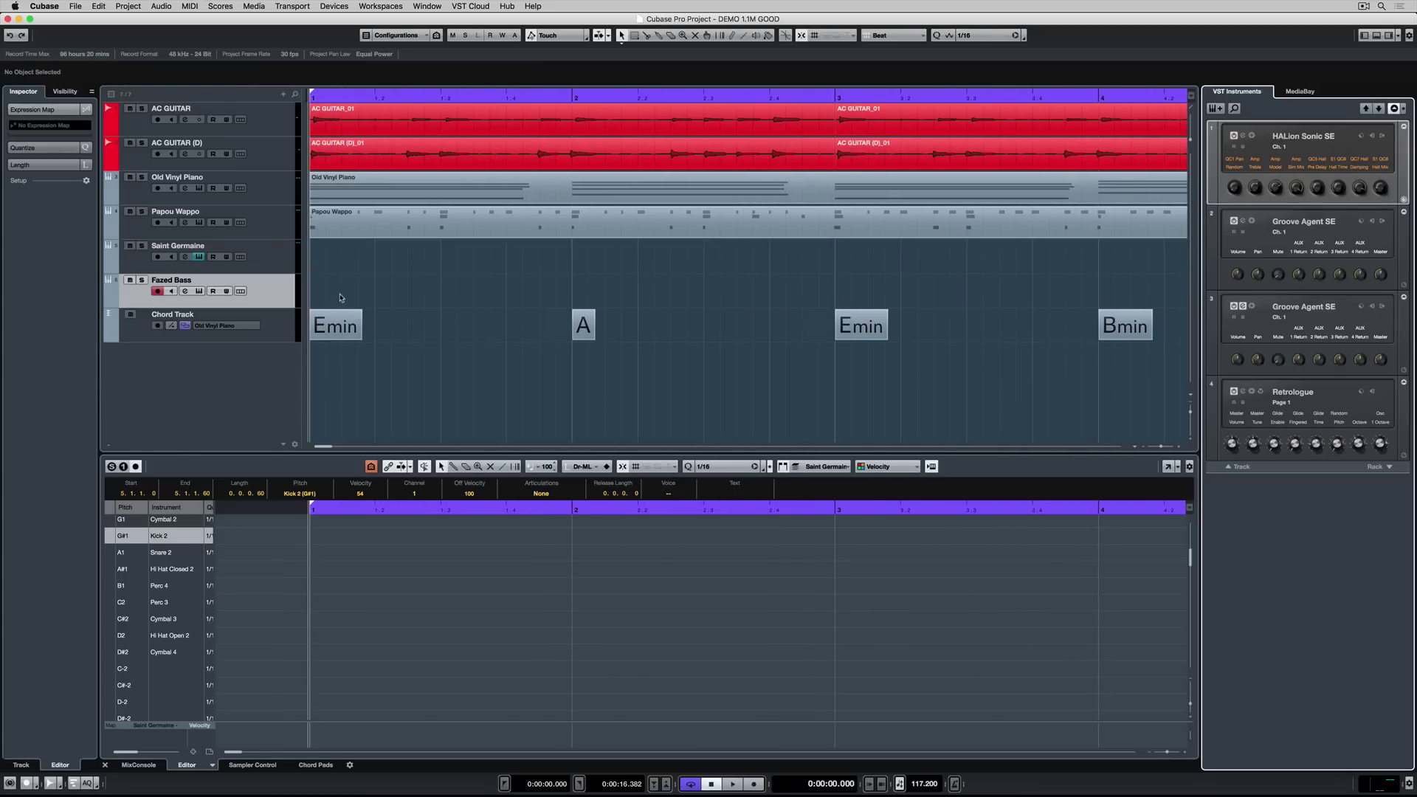
Step: Paste the copied kick notes into the Fazed Bass track and play them back
left_click(98, 6)
left_click(115, 78)
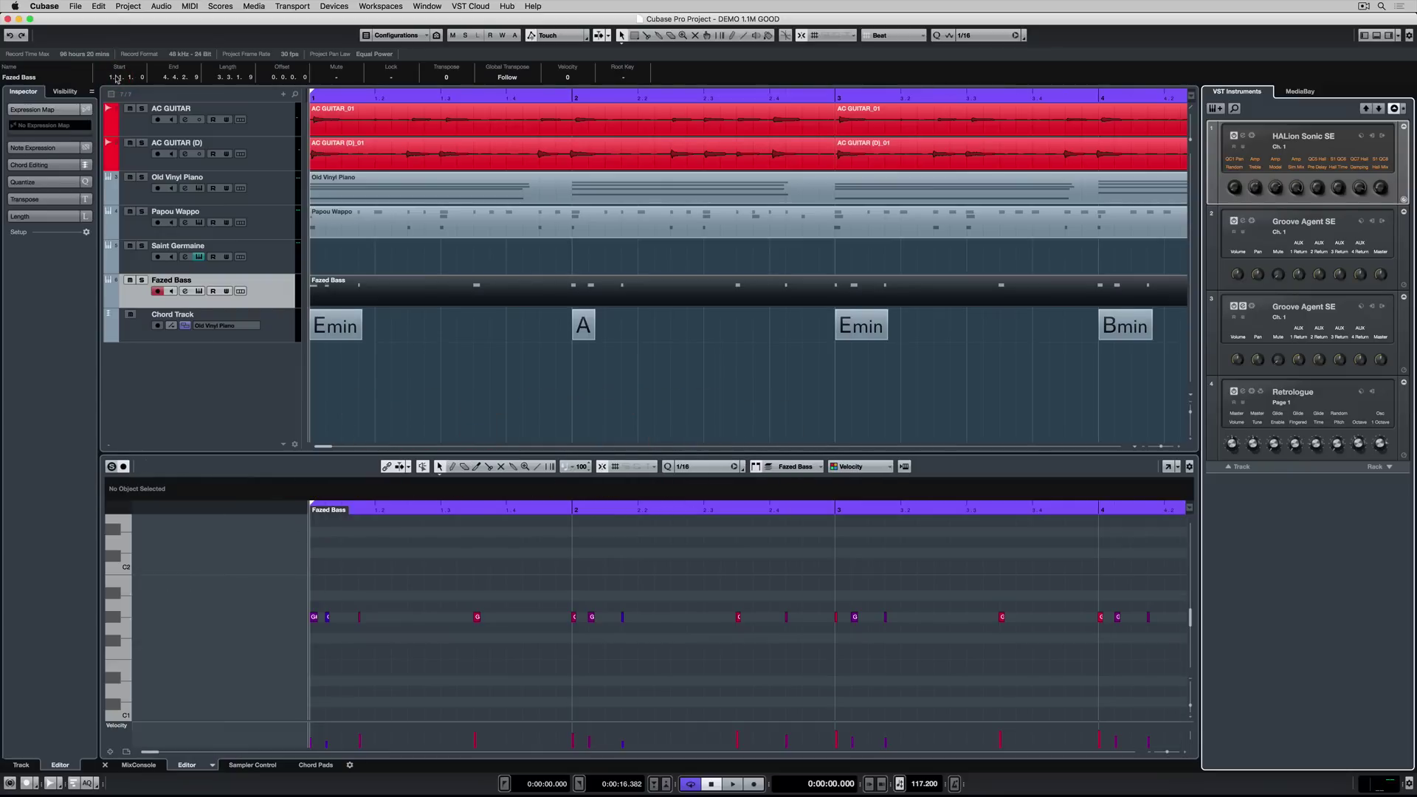
key("g")
key("g")
key("g")
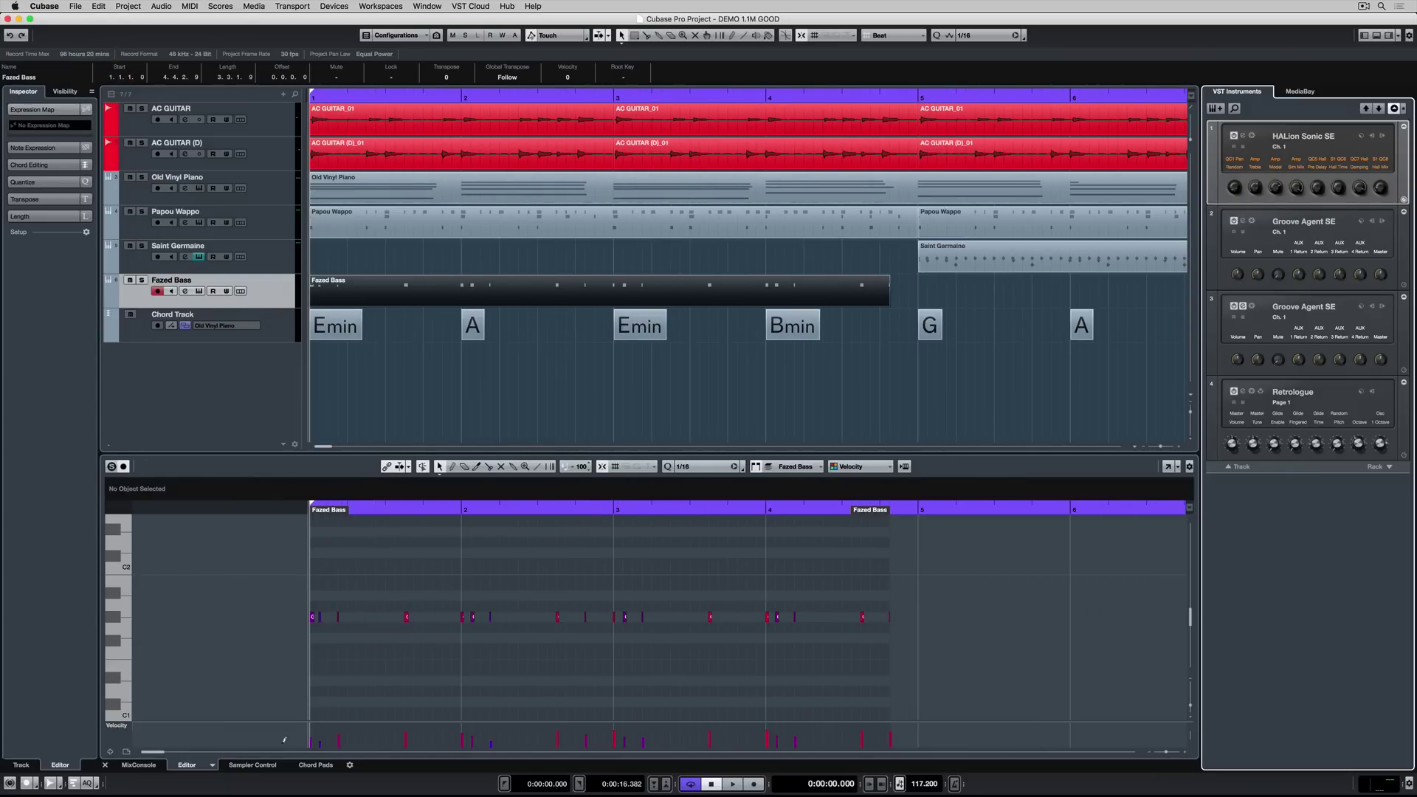
key("space")
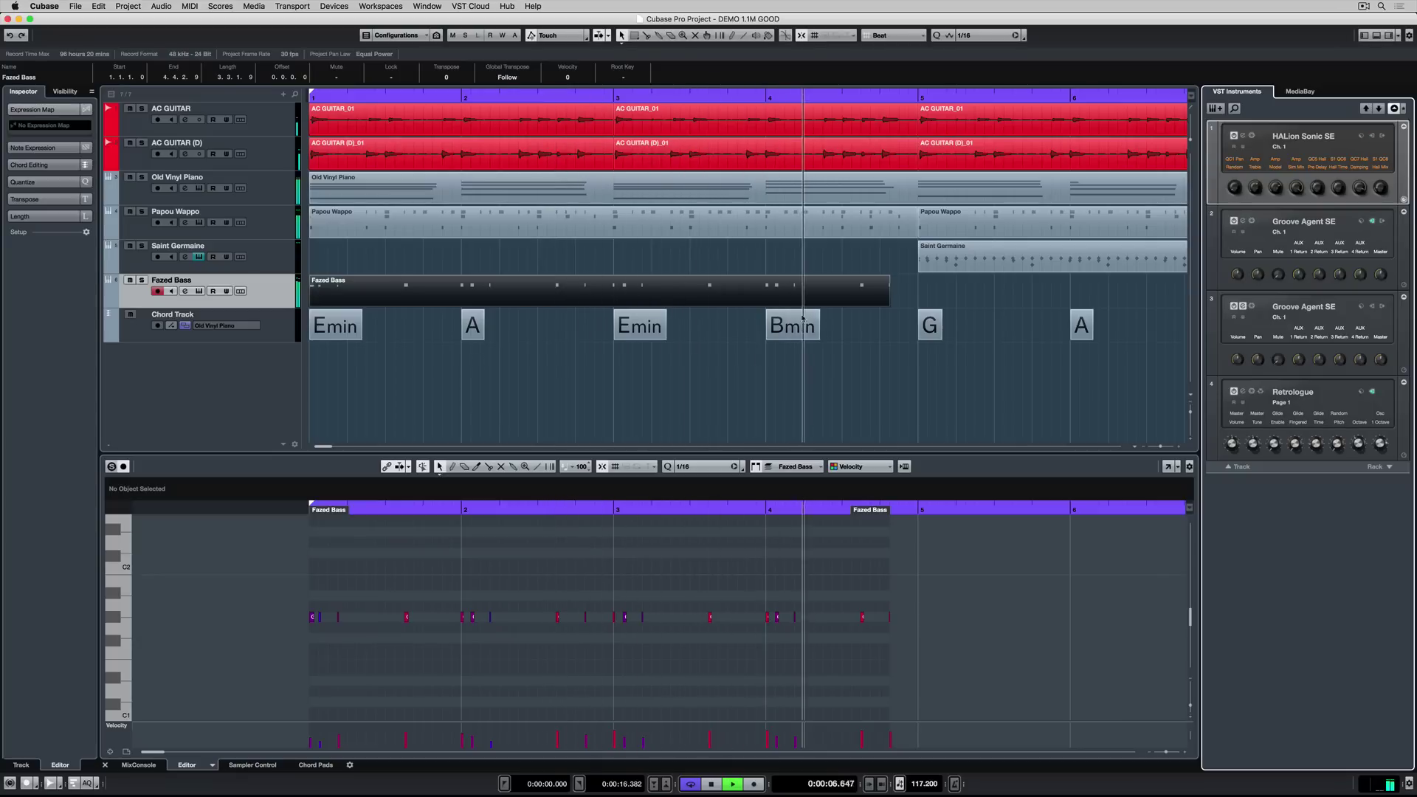
key("space")
Step: Lengthen the Fazed Bass part to bar 5 and duplicate it to fill bars 5–9
left_click_drag(886, 304, 916, 301)
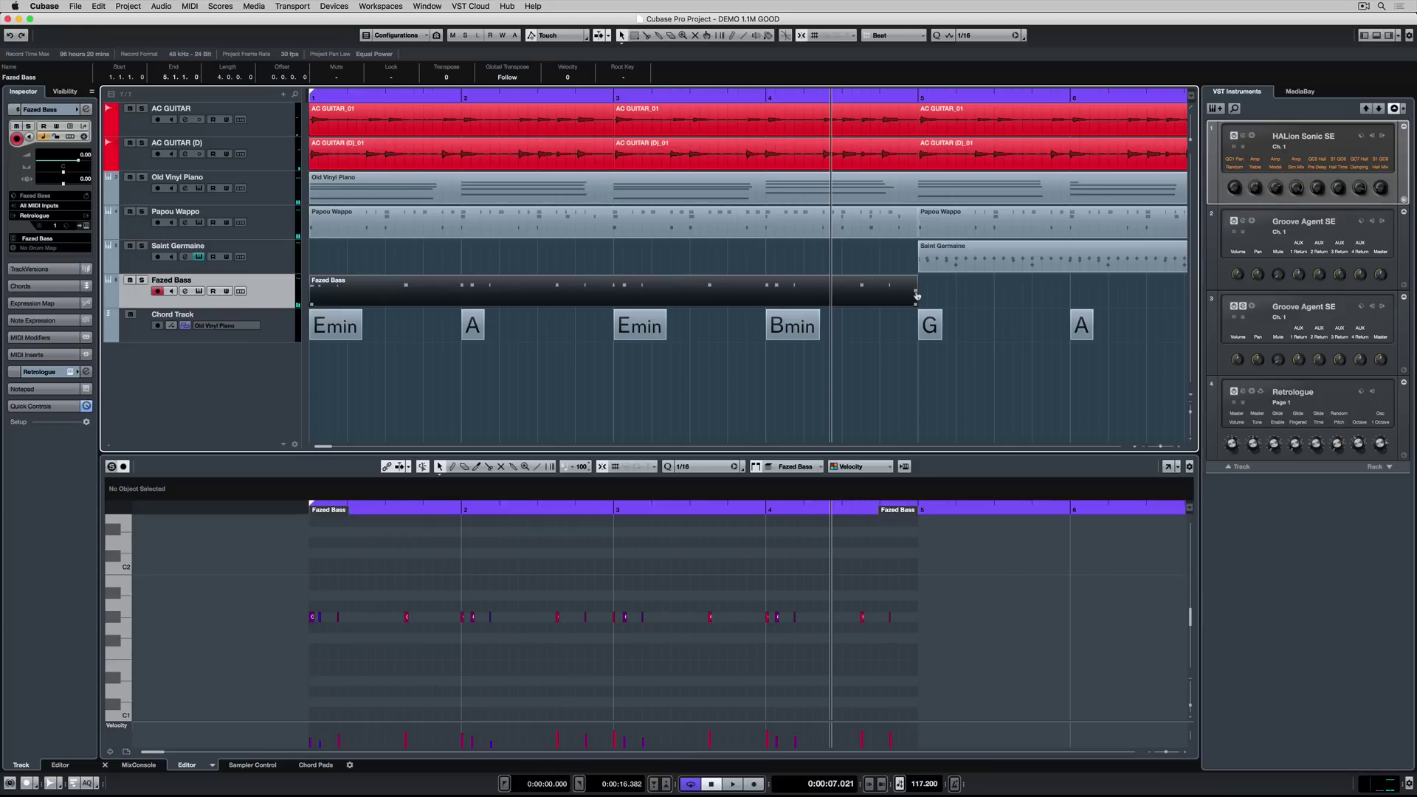
left_click(916, 295)
key("ctrl+d")
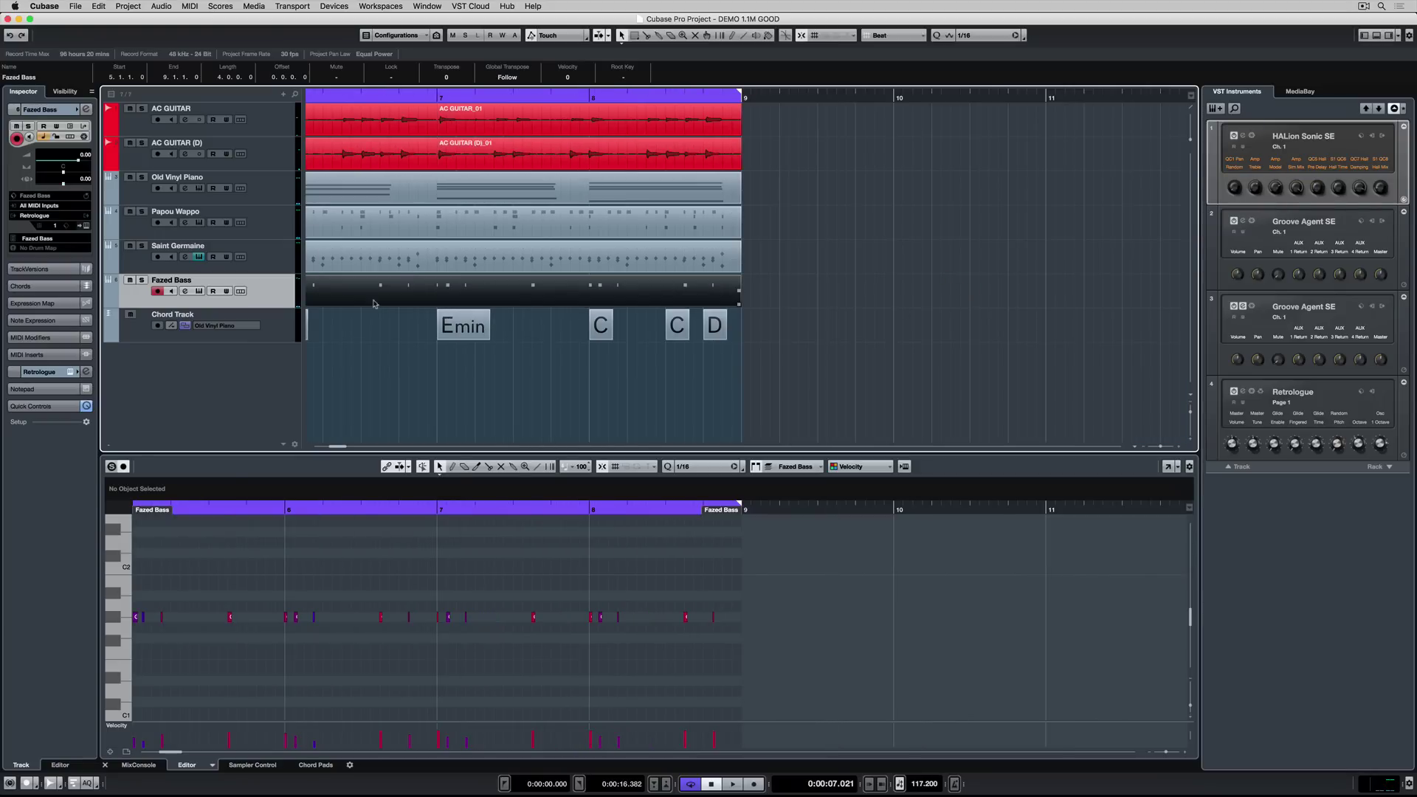
key("g")
key("g")
key("g")
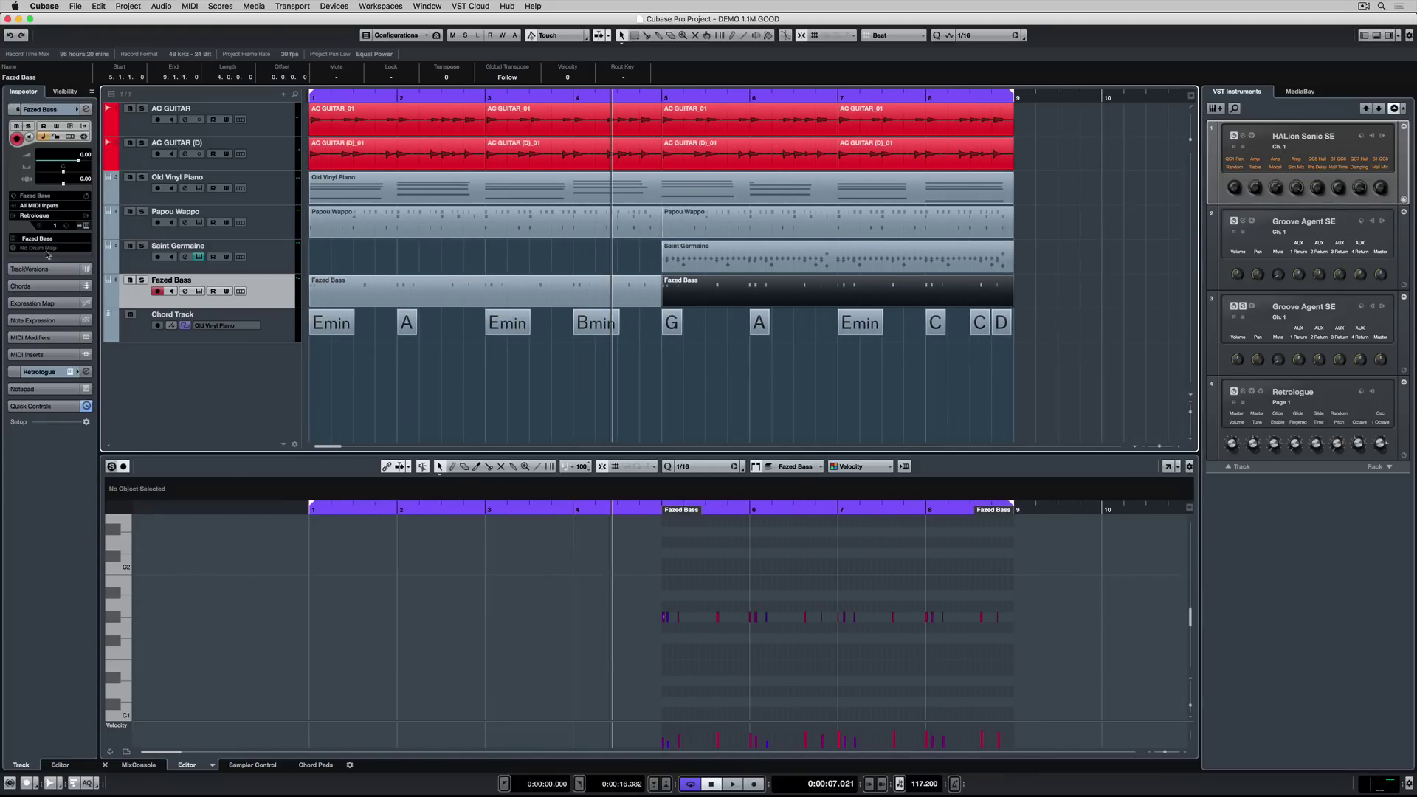
Step: Set Fazed Bass to follow the chord track in Chords mode, confirm, and play from the start
left_click(30, 286)
left_click(29, 168)
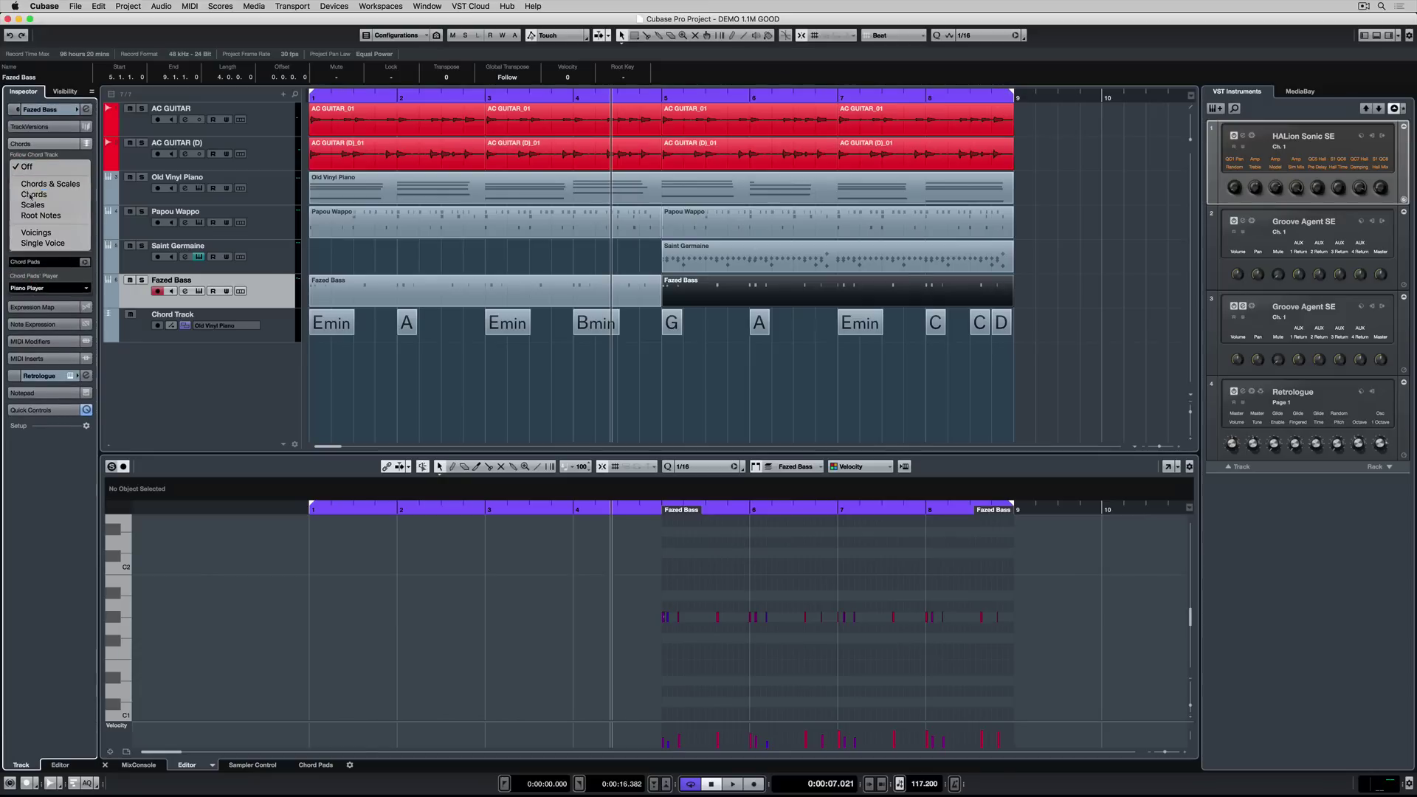
left_click(31, 195)
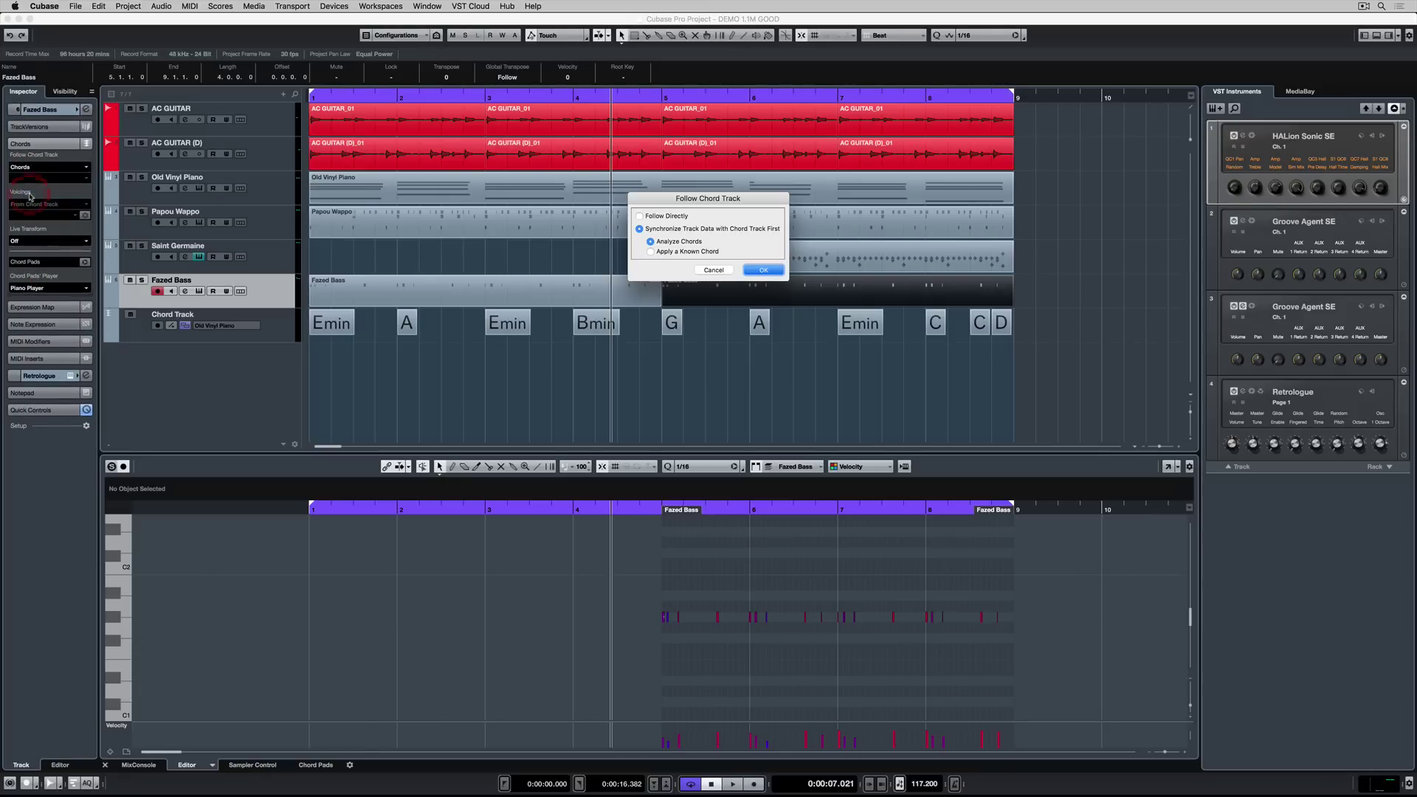
left_click(764, 270)
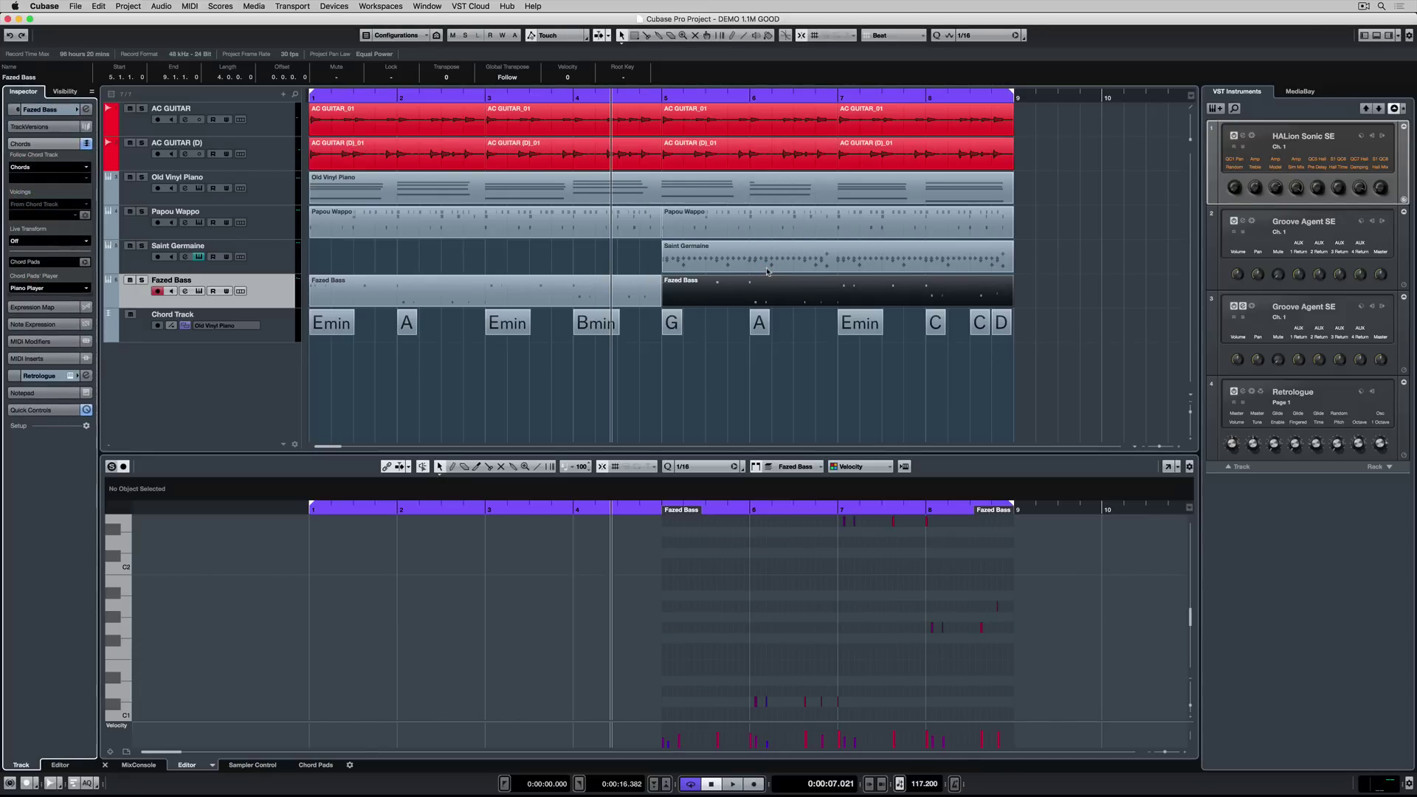
key("KP_Decimal")
key("space")
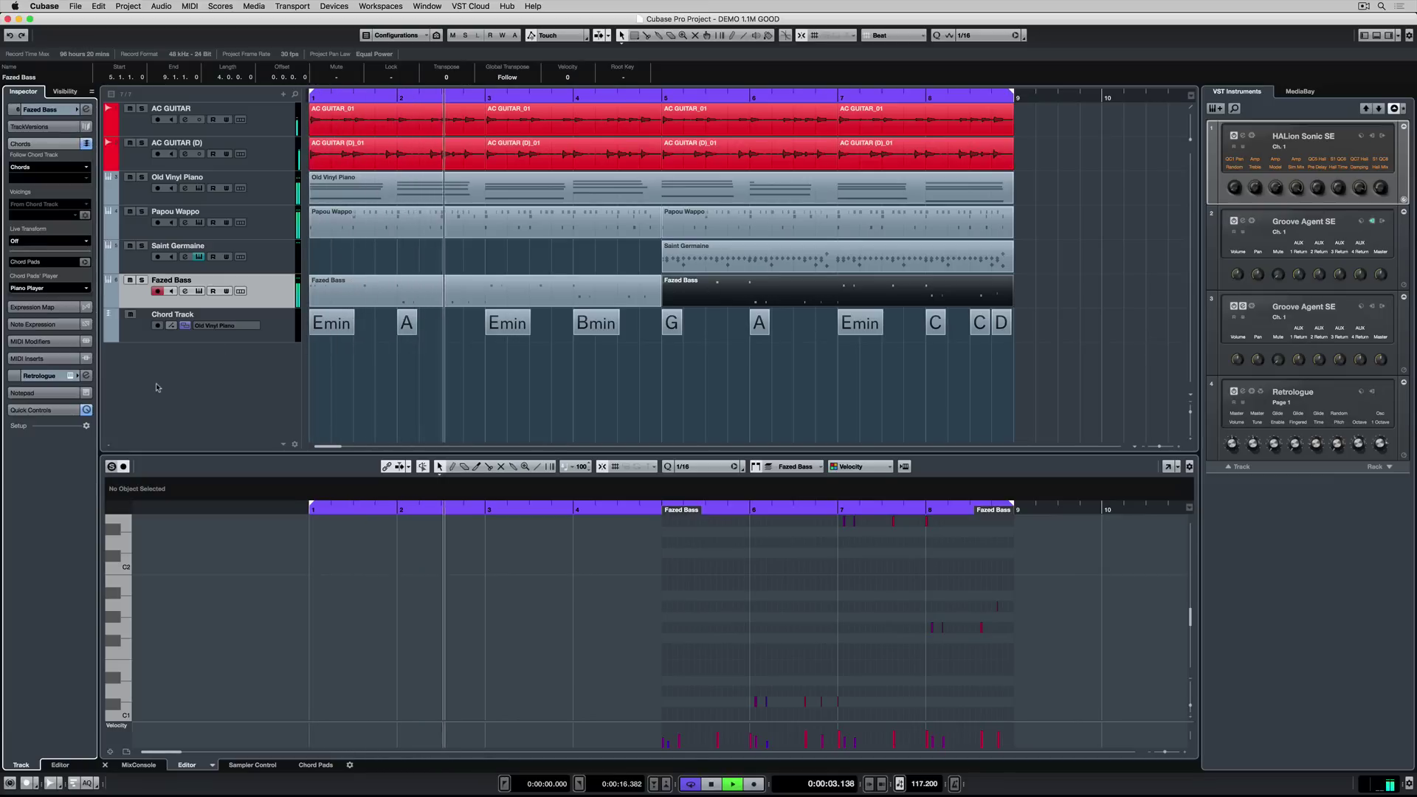
Step: Try Scales mode for chord following, then settle on Root Notes
left_click(29, 167)
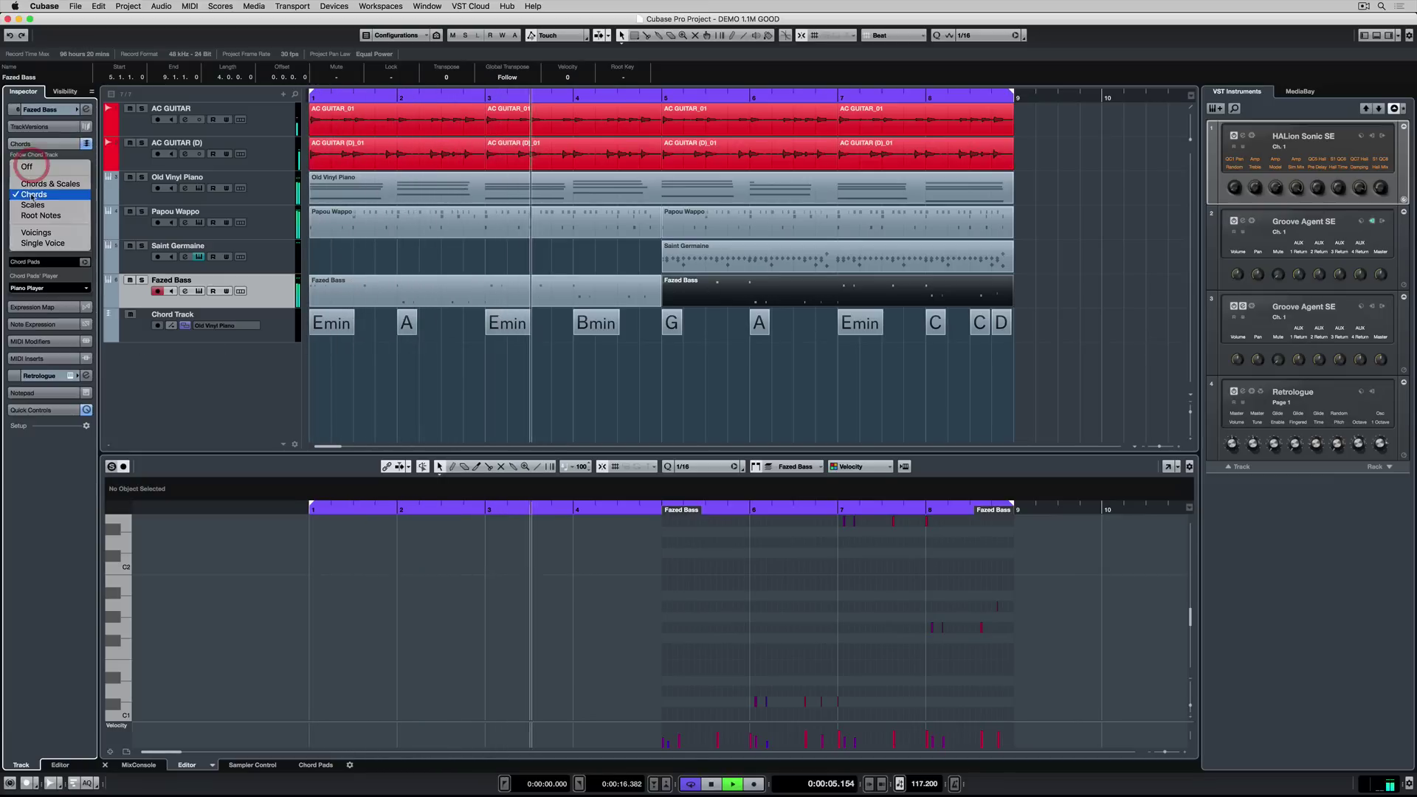
left_click(32, 204)
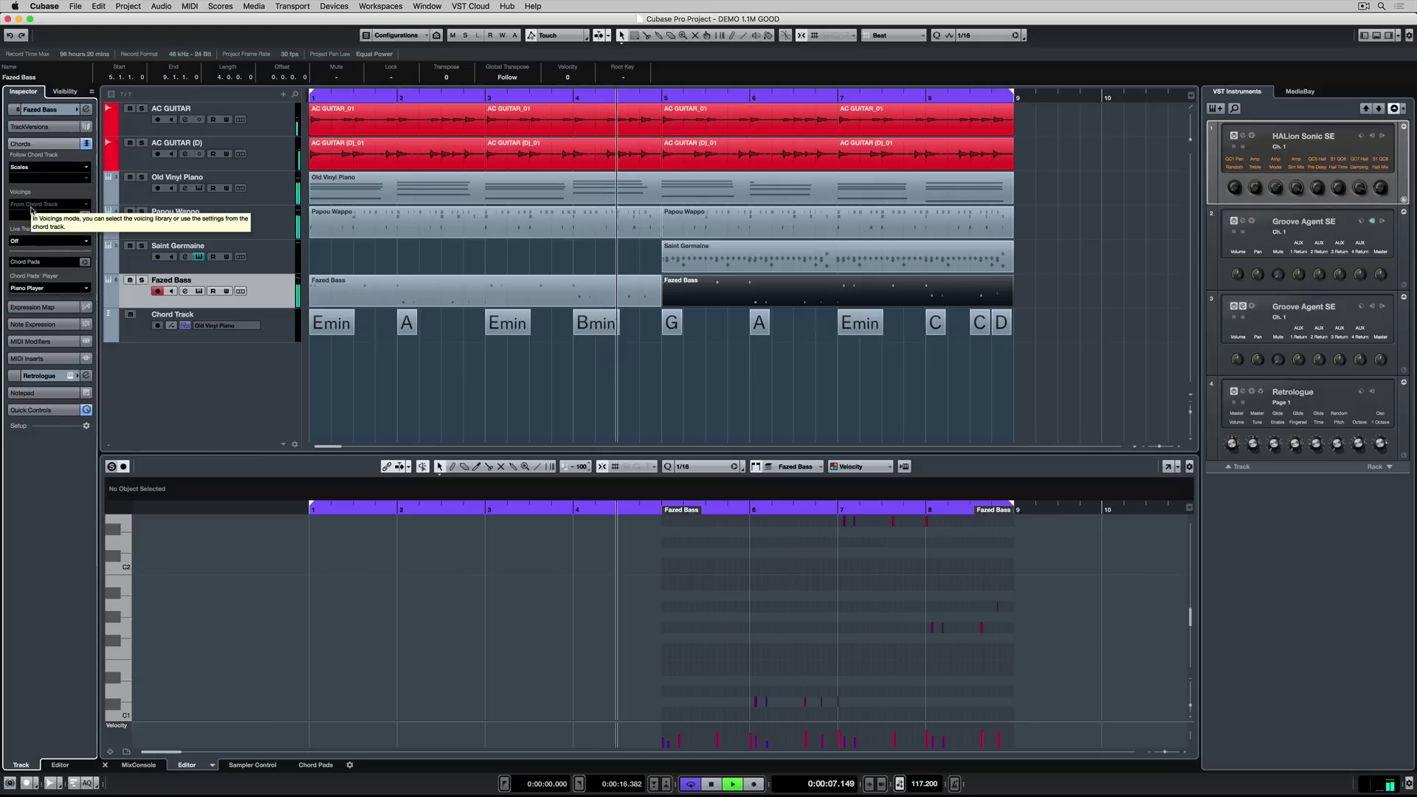
left_click(27, 167)
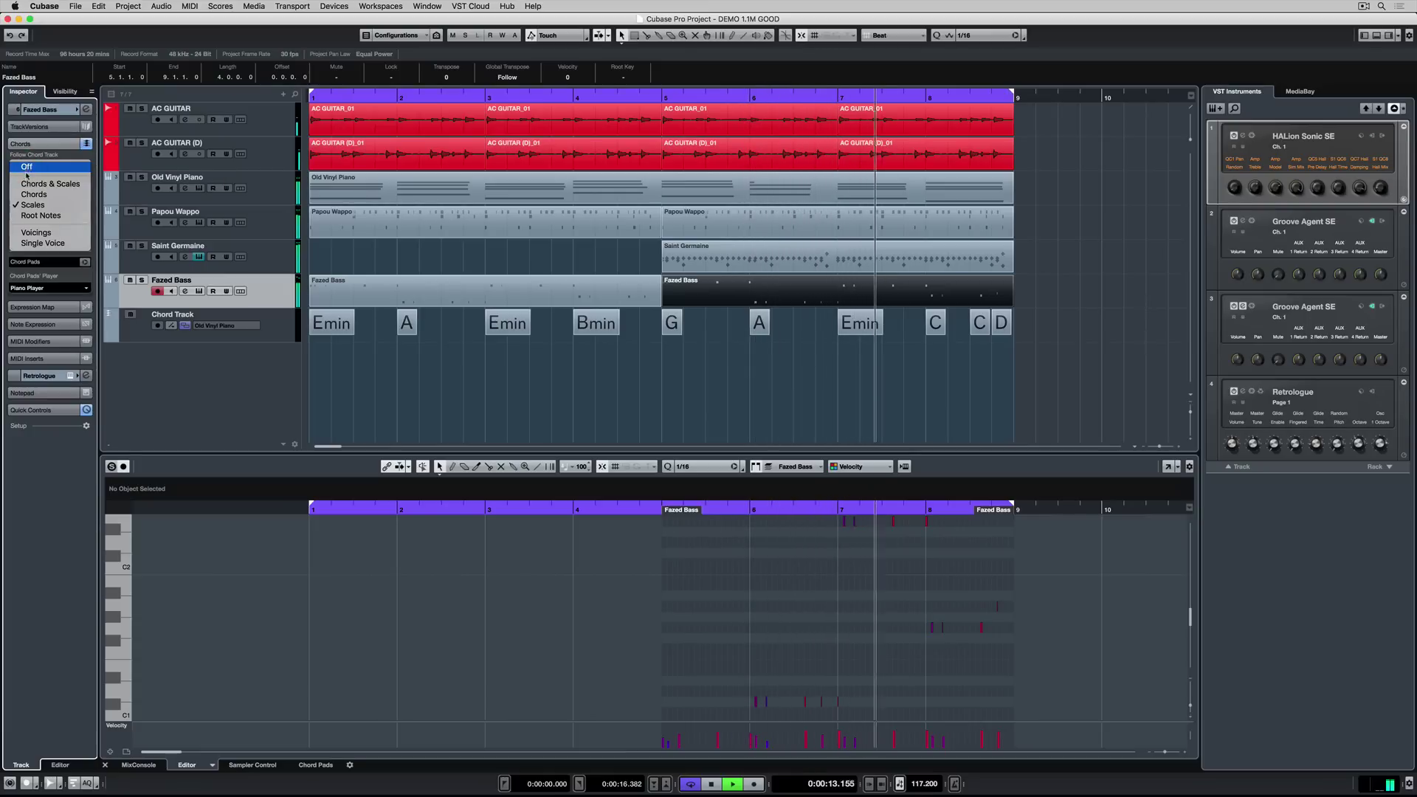
left_click(34, 215)
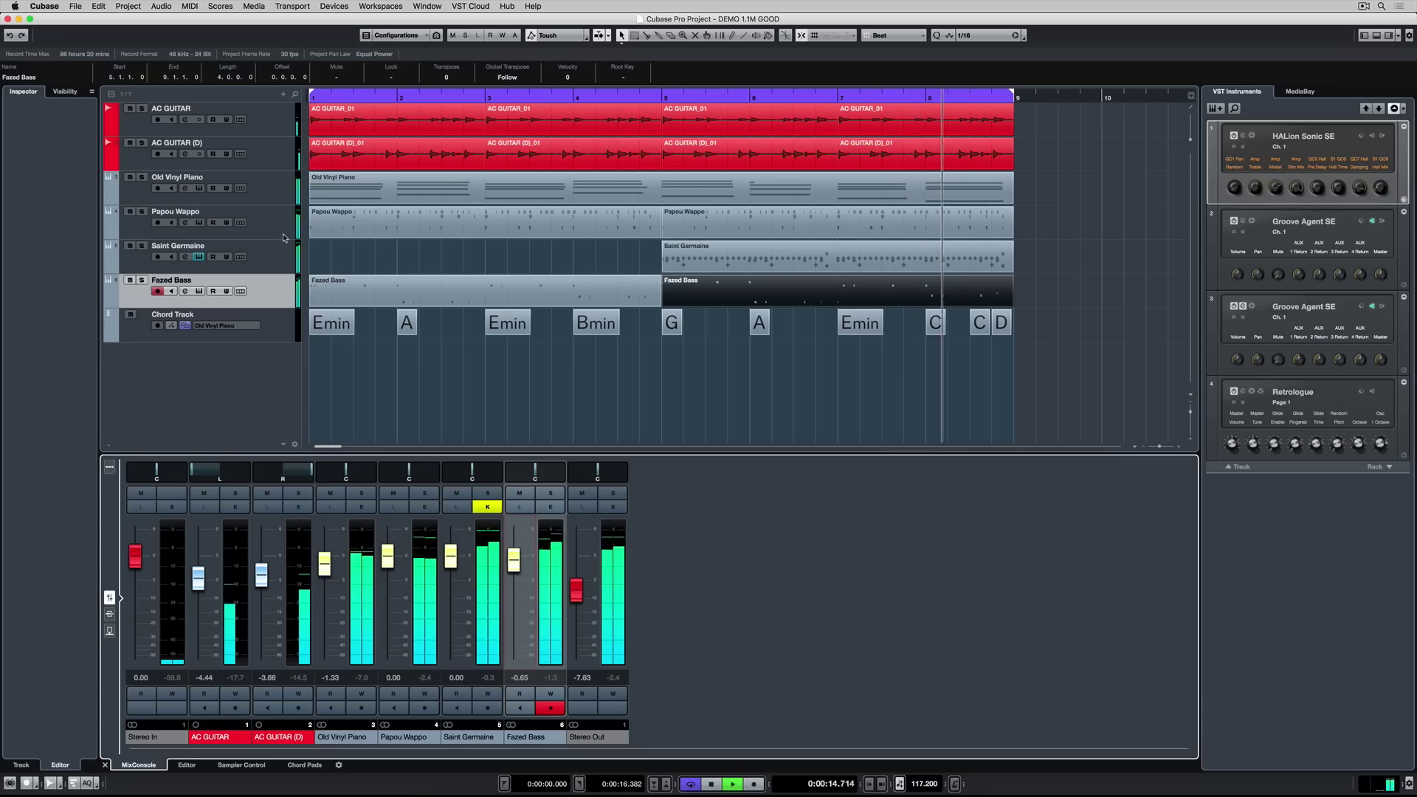
Step: Replace Old Vinyl Piano's HALion Sonic SE instrument with Padshop, discarding the old settings
left_click(270, 197)
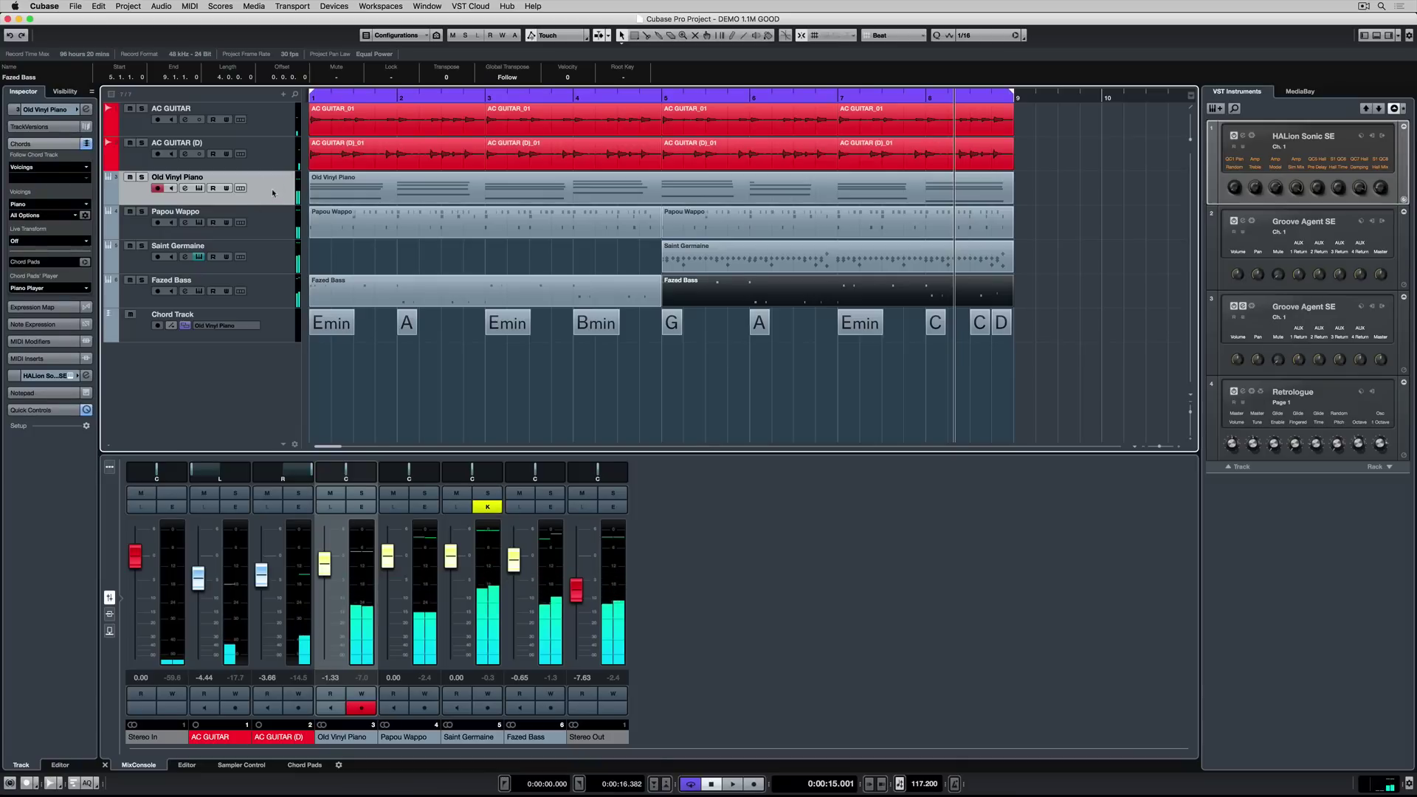
left_click(34, 107)
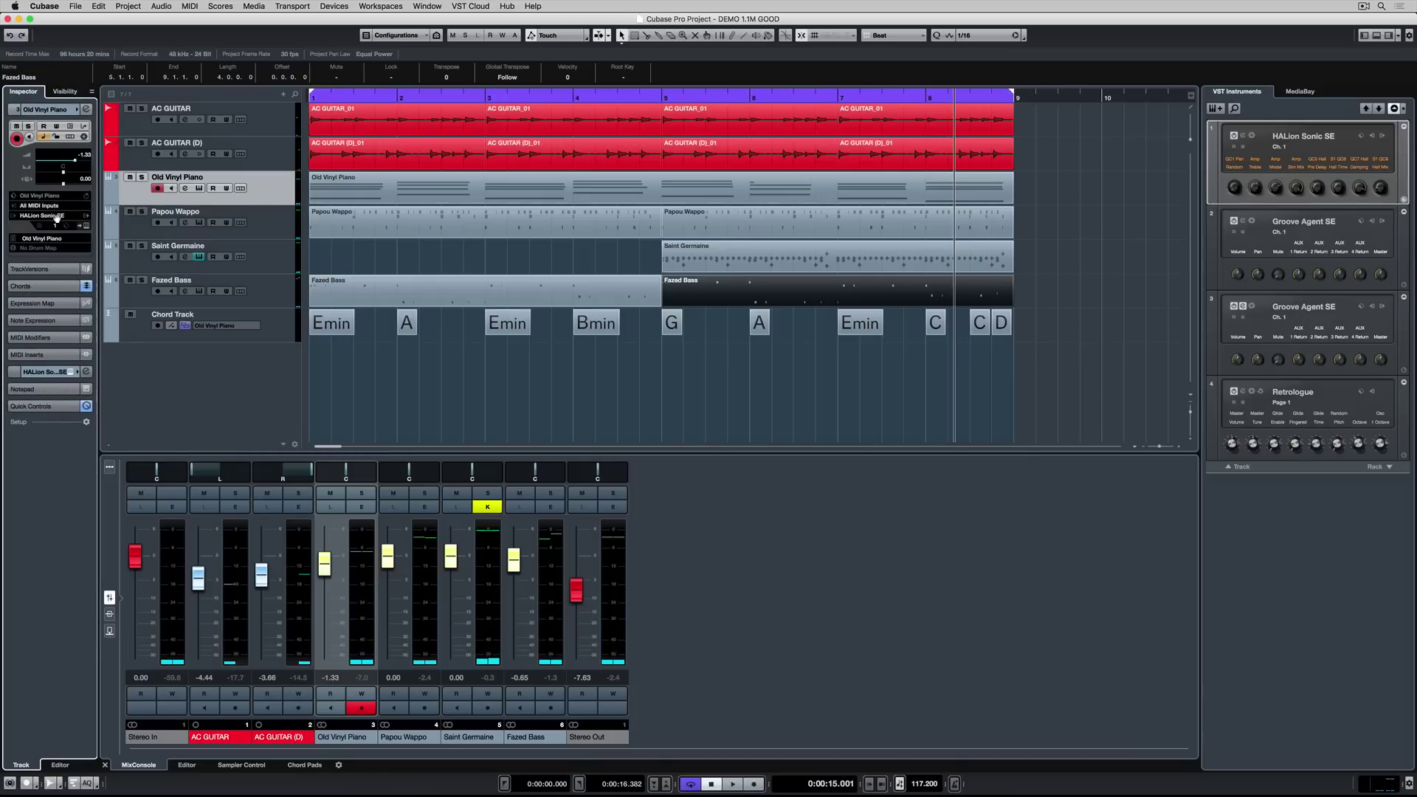
left_click(49, 215)
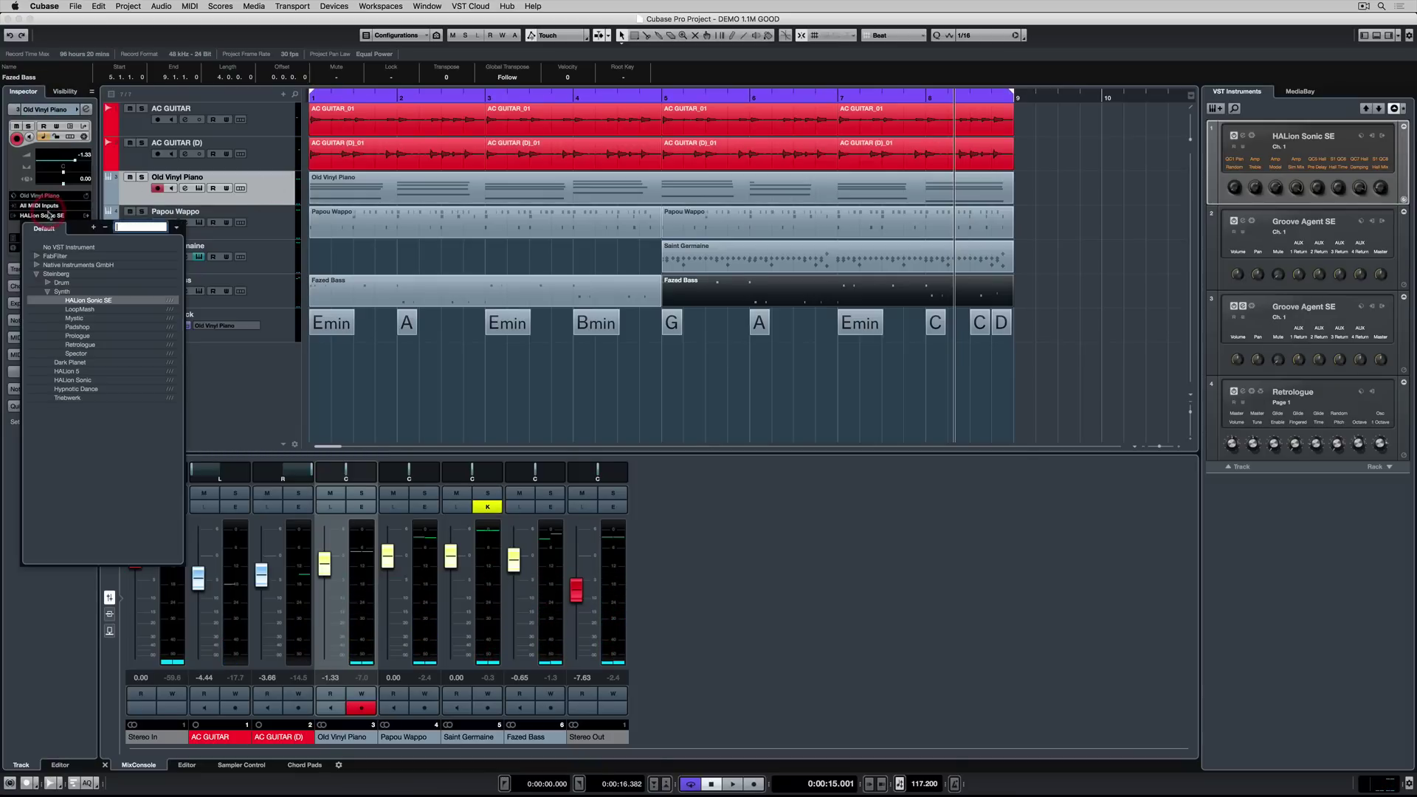
left_click(78, 327)
left_click(773, 261)
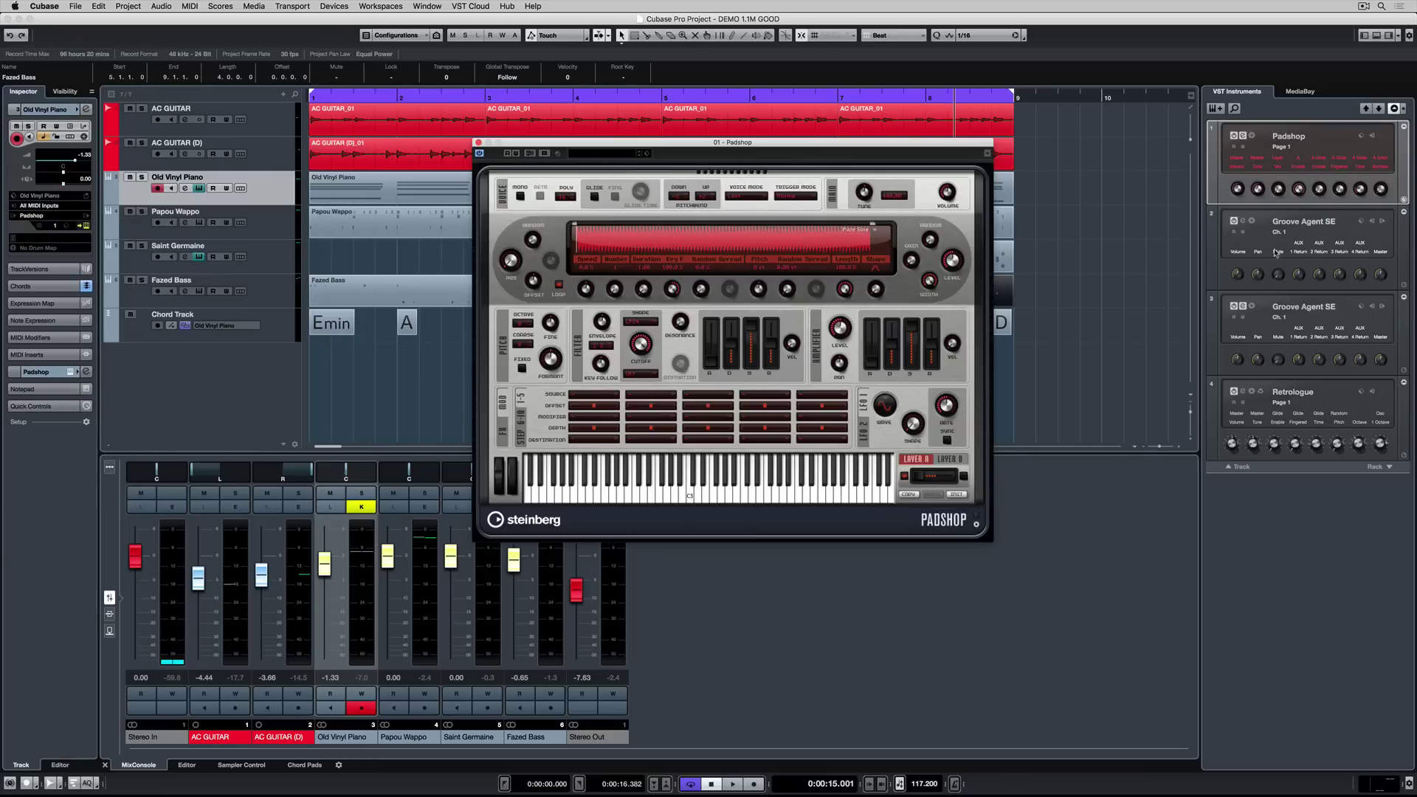
Step: Load Padshop's Bright Pop preset, close the plugin, and lower the track fader to -13.7 dB
left_click(614, 153)
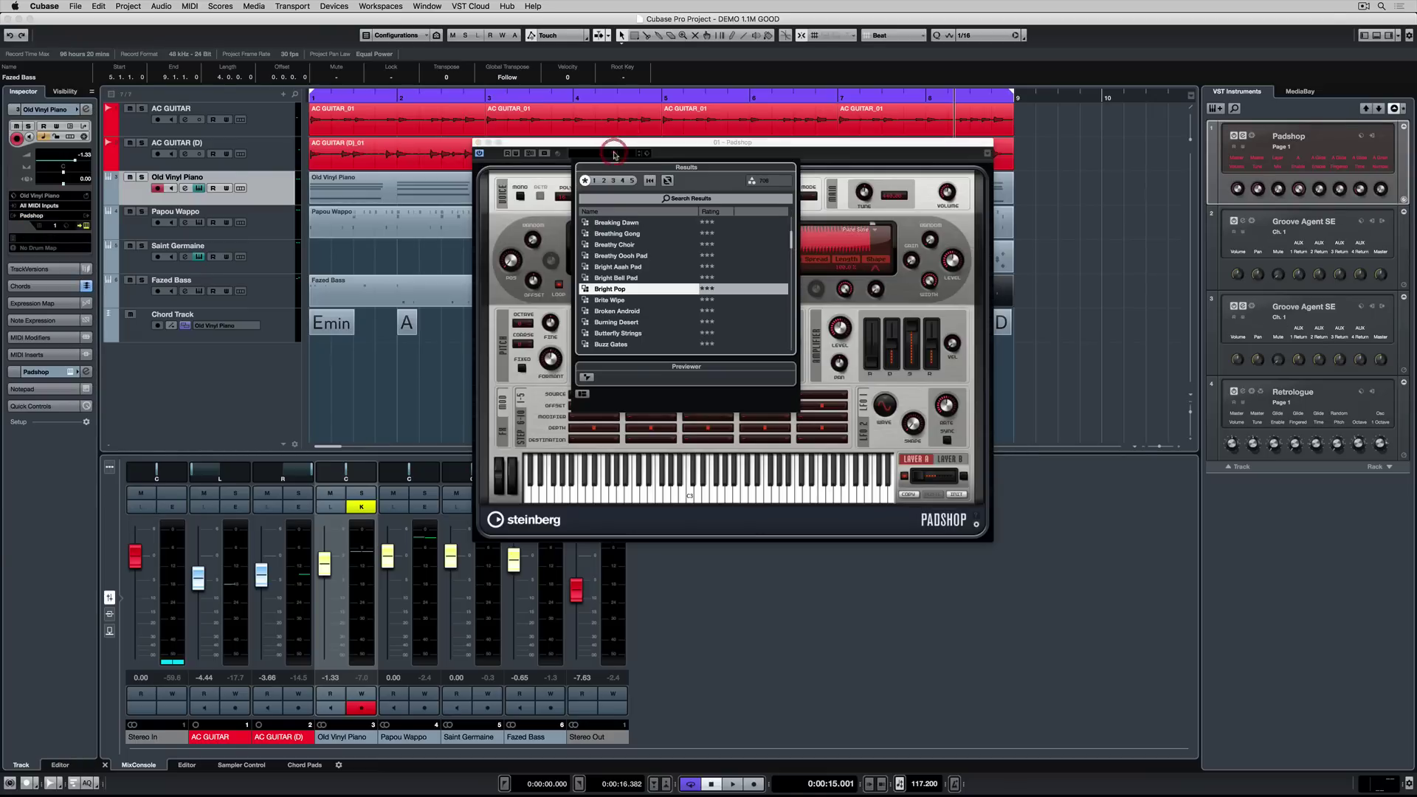
double_click(610, 291)
left_click(478, 142)
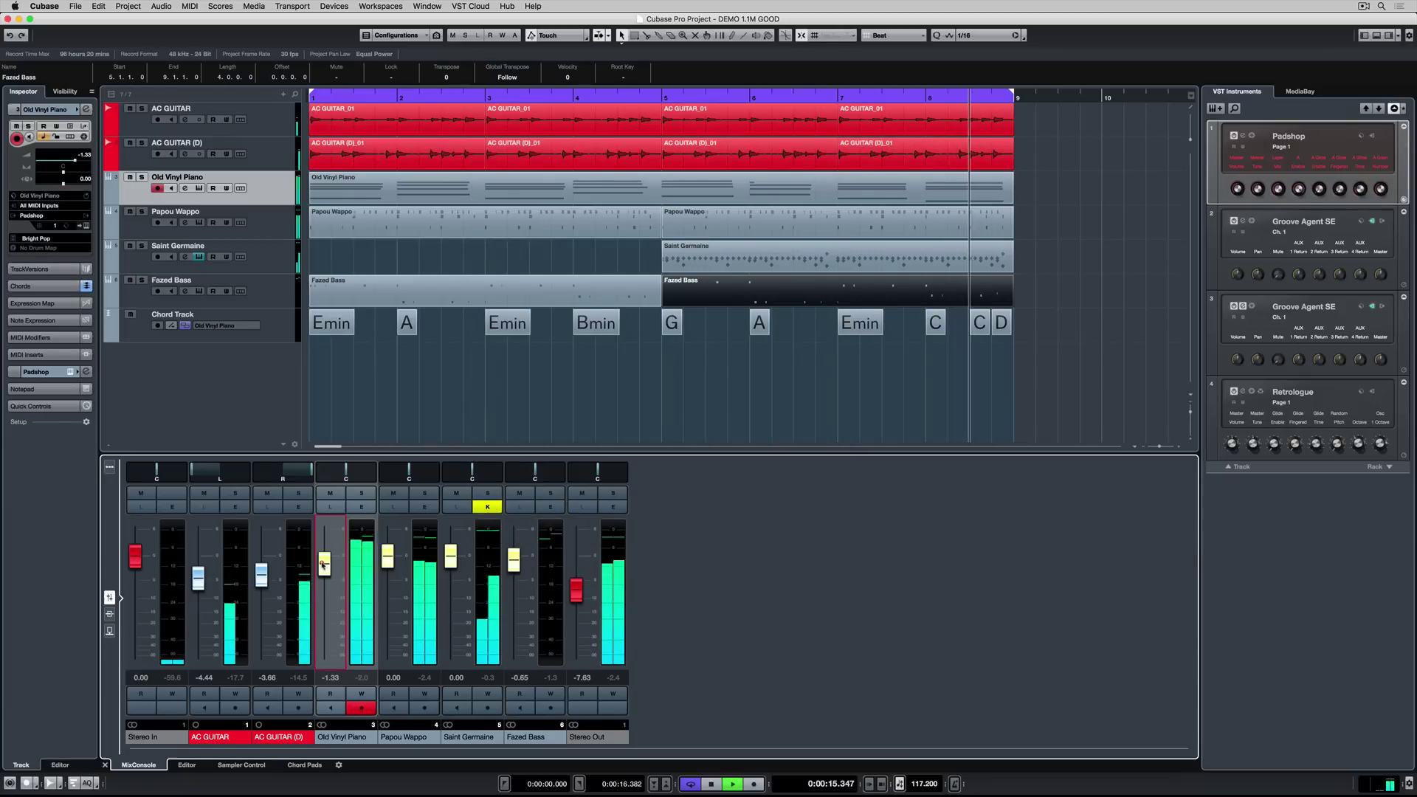
left_click_drag(323, 566, 323, 609)
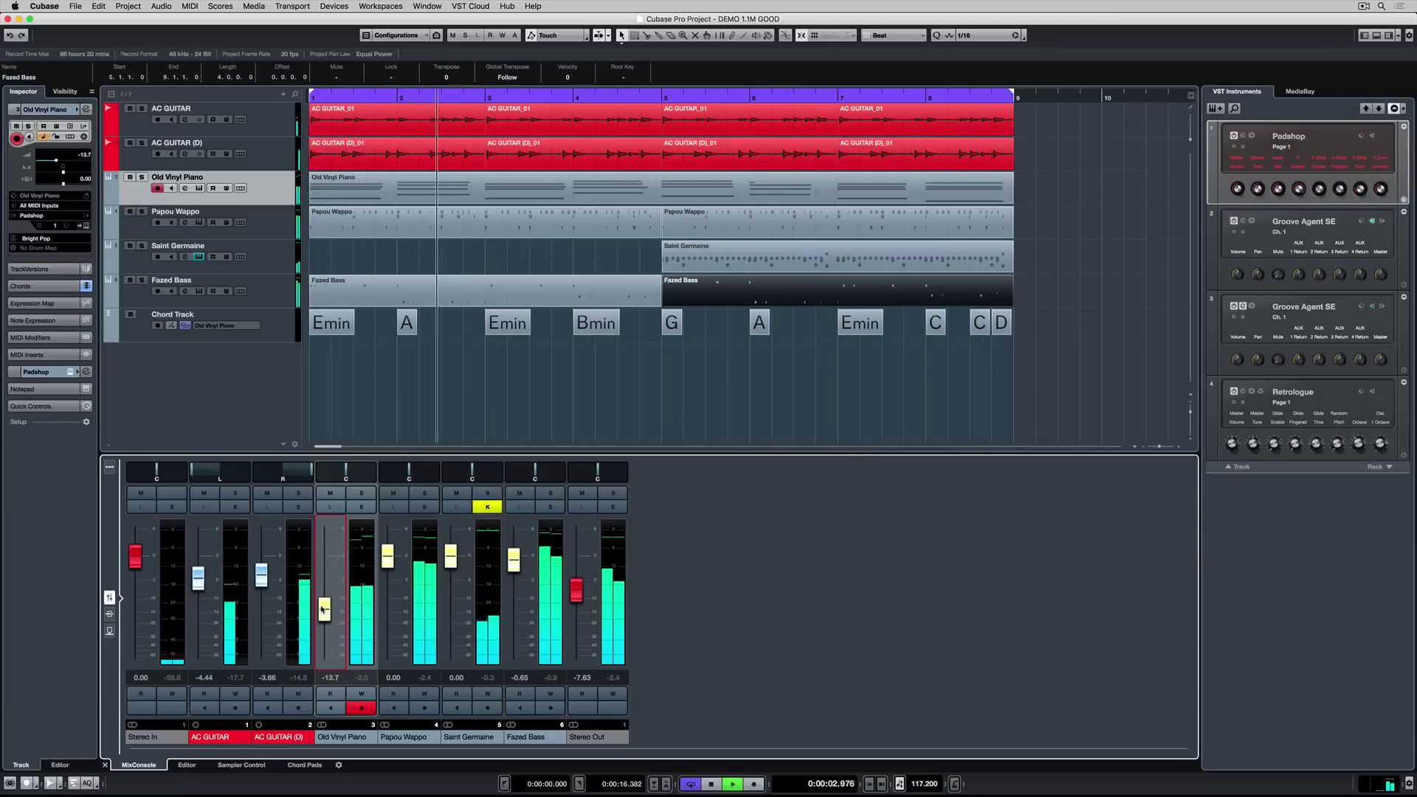